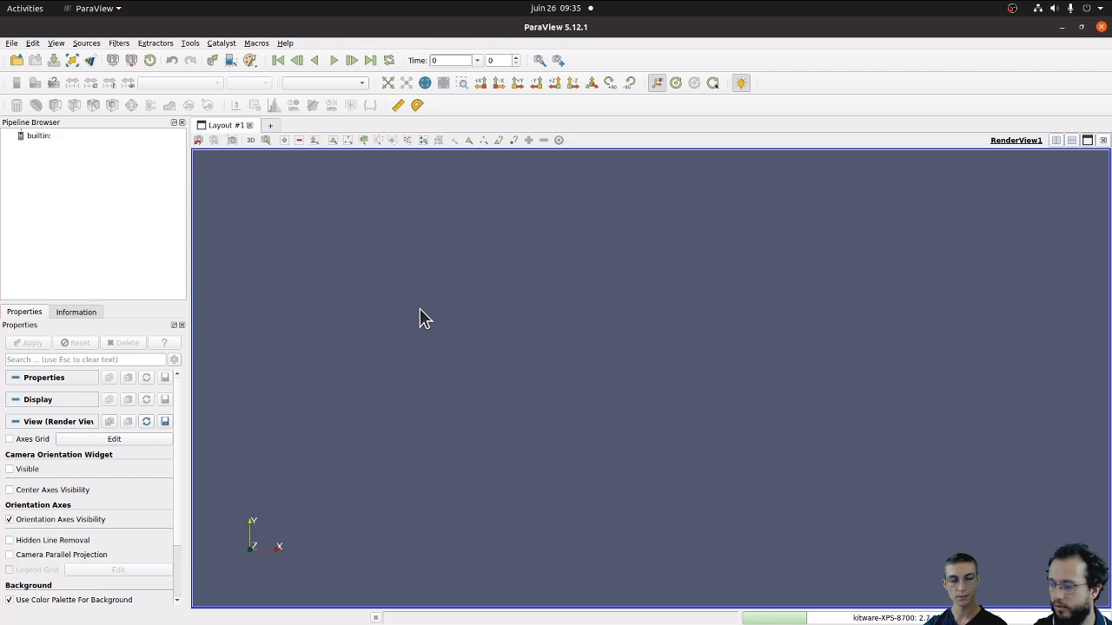
Open OF.case from the Spitfire-case1 folder and load its data into the render view.
{"action": "left_click", "coordinate": [12, 43]}
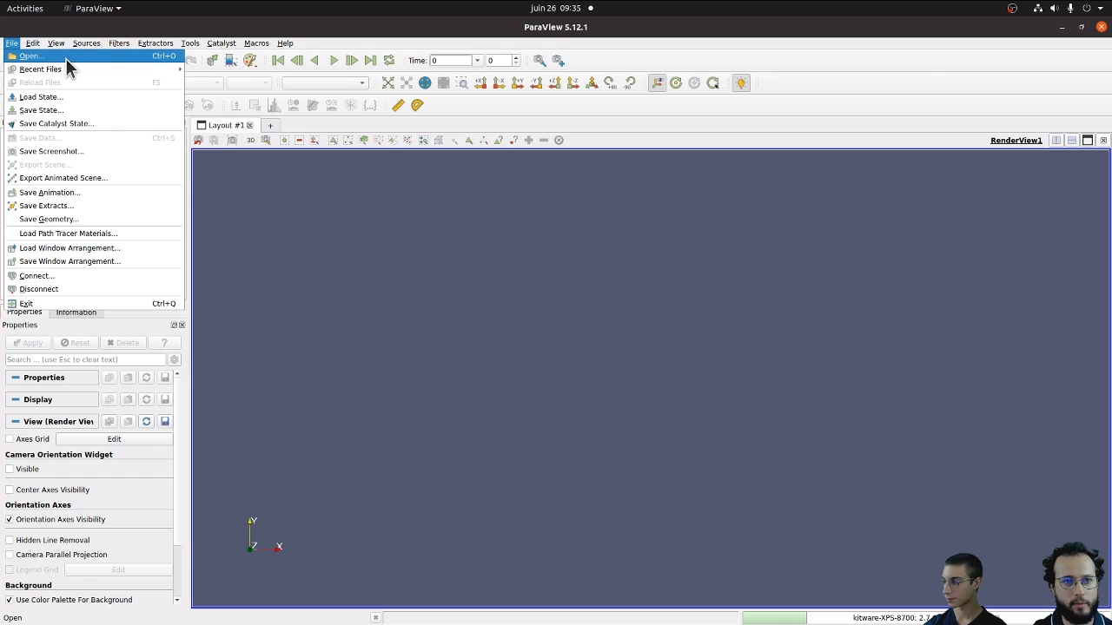
{"action": "left_click", "coordinate": [21, 57]}
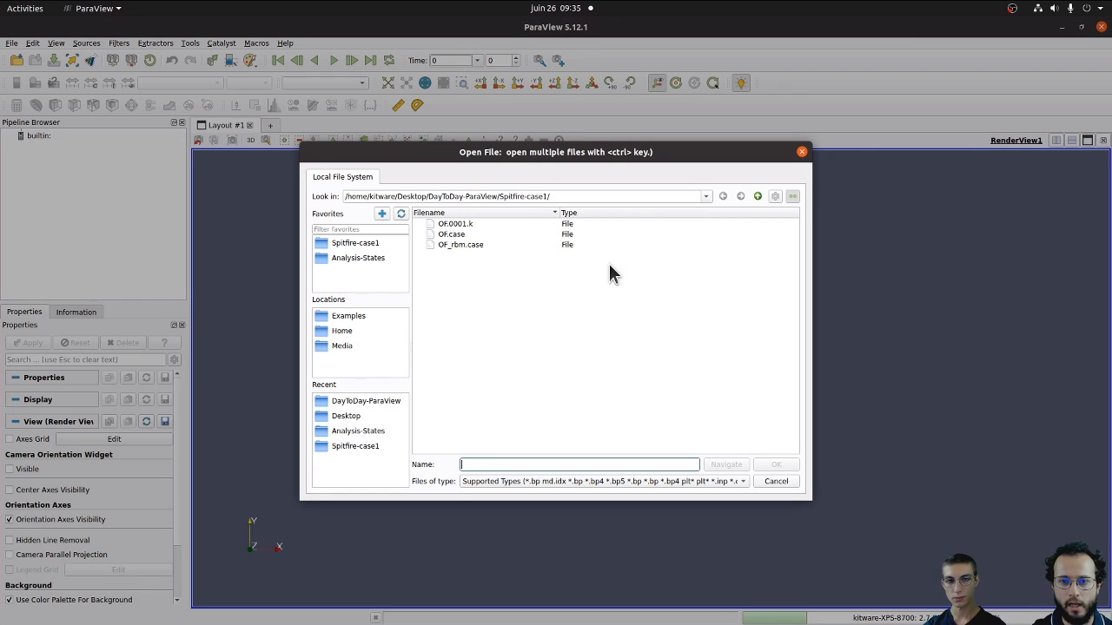
{"action": "left_click", "coordinate": [459, 235]}
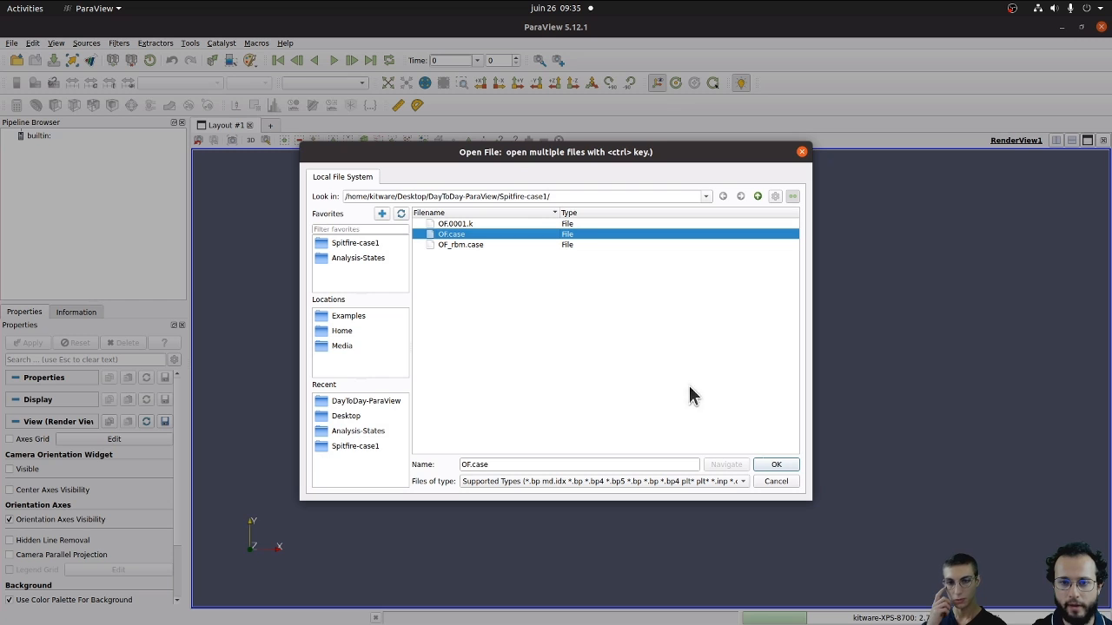
{"action": "left_click", "coordinate": [776, 464]}
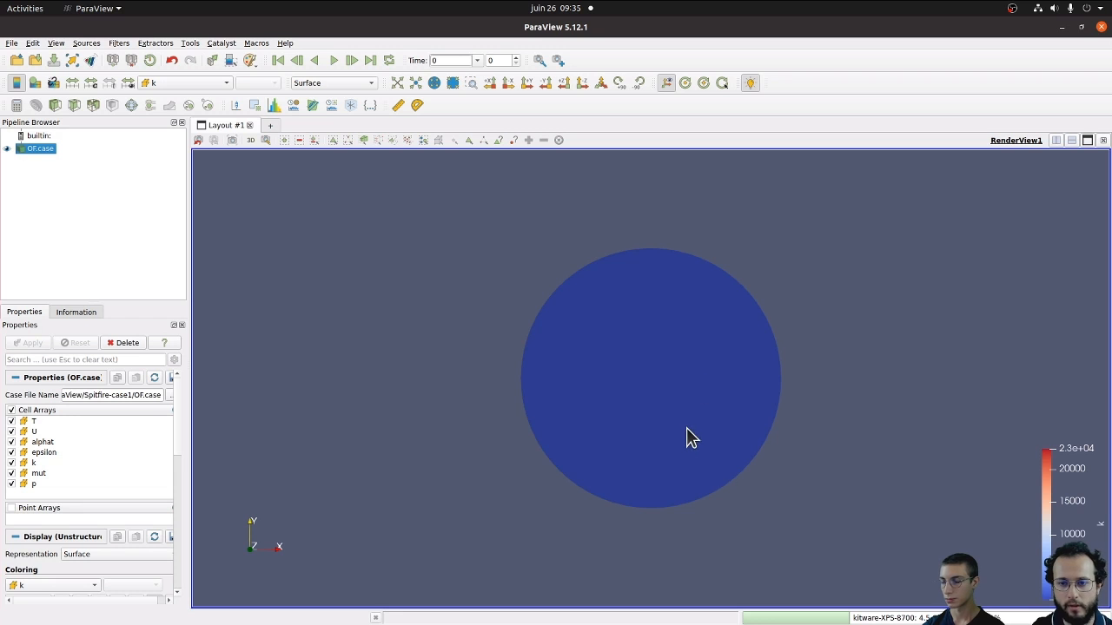
Examine the outer shape of the loaded domain and the dataset's block hierarchy, data statistics and data arrays.
{"action": "left_click_drag", "start_coordinate": [686, 428], "coordinate": [482, 435]}
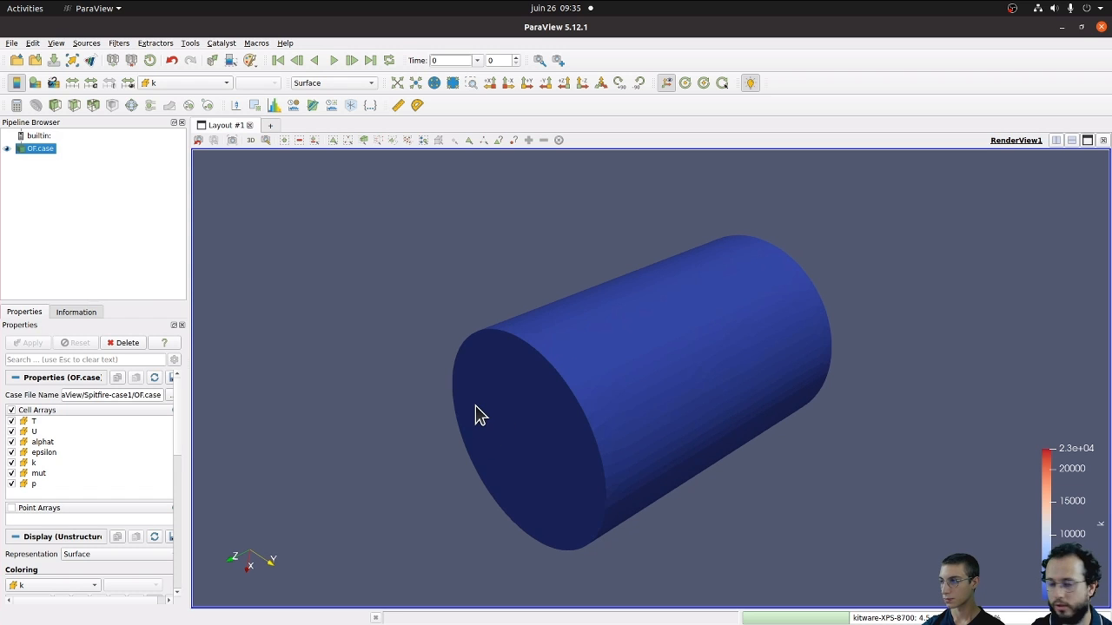
{"action": "left_click_drag", "start_coordinate": [488, 448], "coordinate": [752, 293]}
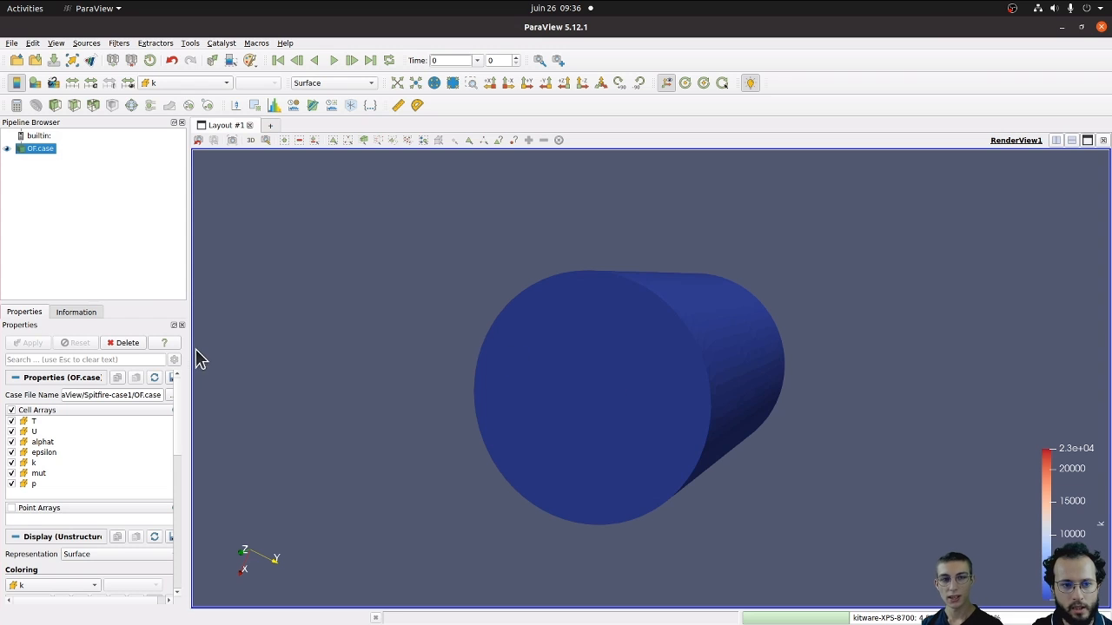
{"action": "left_click_drag", "start_coordinate": [96, 300], "coordinate": [100, 233]}
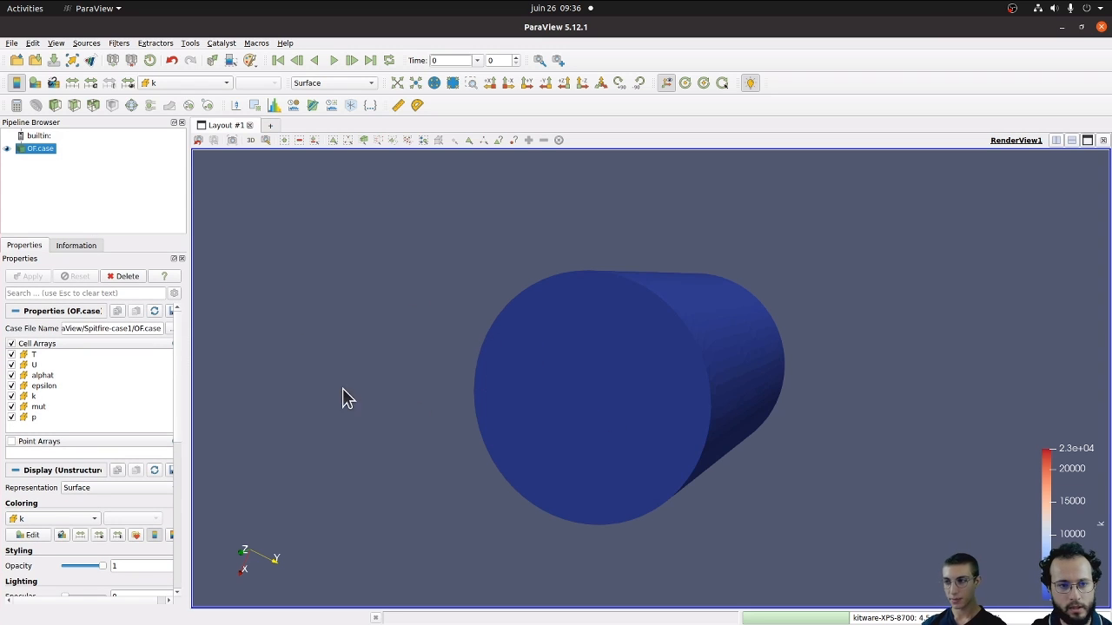
{"action": "left_click_drag", "start_coordinate": [582, 388], "coordinate": [559, 392]}
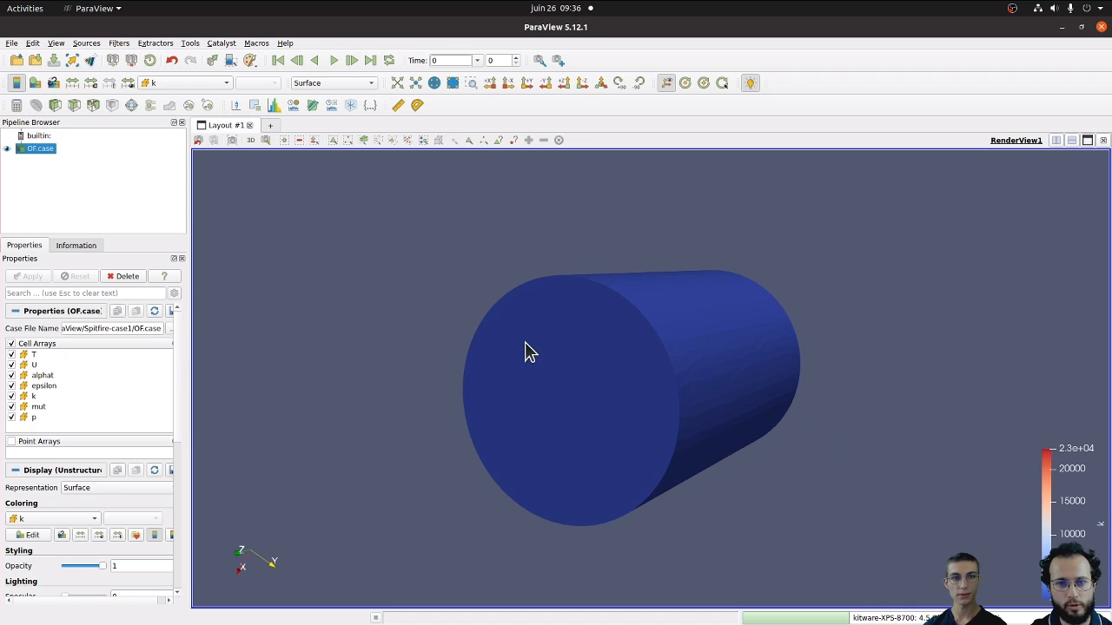
{"action": "left_click", "coordinate": [95, 245]}
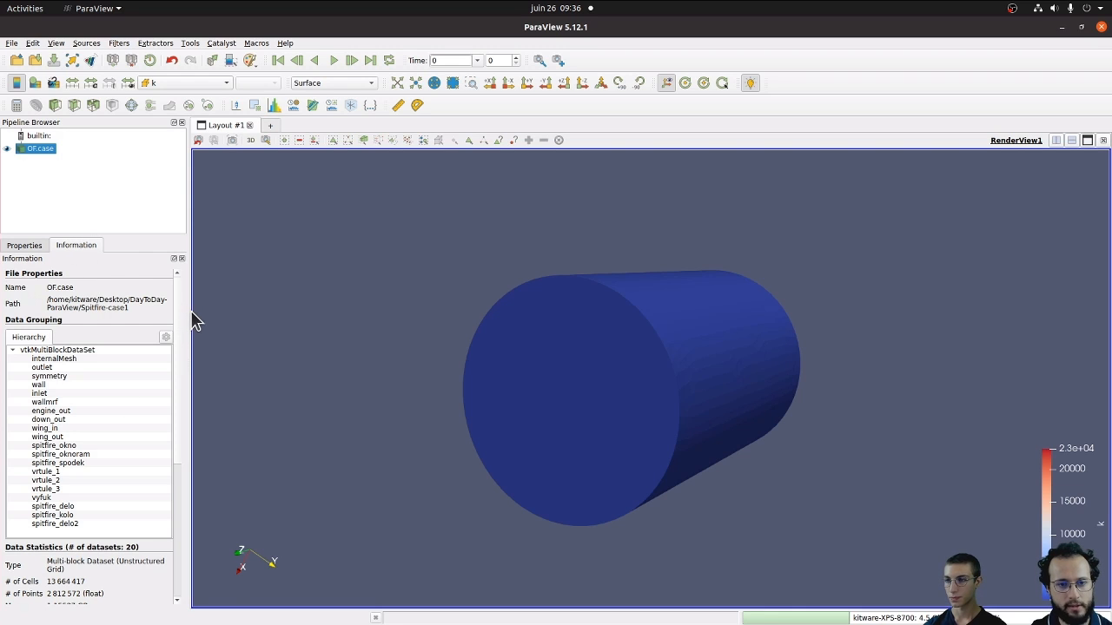
{"action": "left_click_drag", "start_coordinate": [190, 318], "coordinate": [233, 295]}
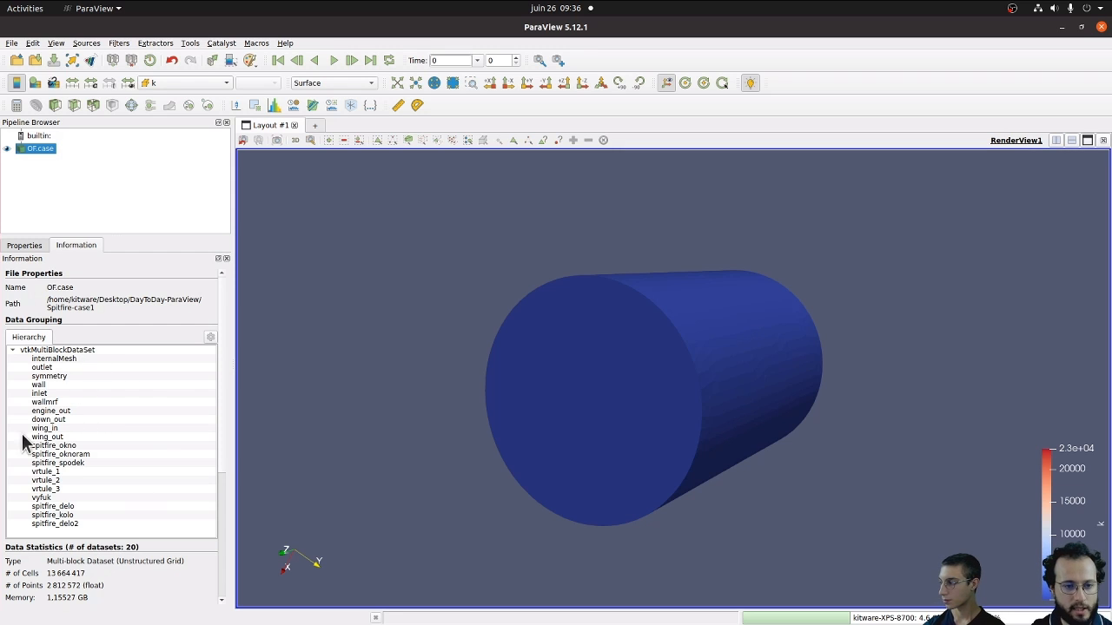
{"action": "scroll", "coordinate": [145, 450], "scroll_direction": "down", "scroll_amount": 6}
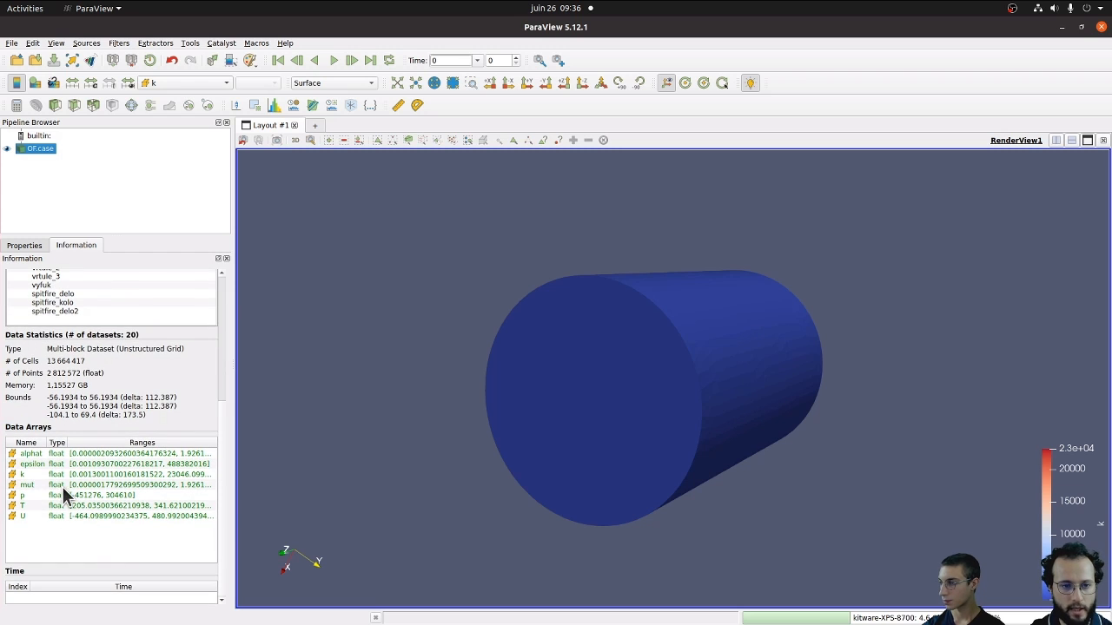
{"action": "scroll", "coordinate": [90, 432], "scroll_direction": "up", "scroll_amount": 3}
Inspect the aircraft inside the cylindrical domain, return to an outside view and review the block hierarchy.
{"action": "scroll", "coordinate": [693, 417], "scroll_direction": "up", "scroll_amount": 3}
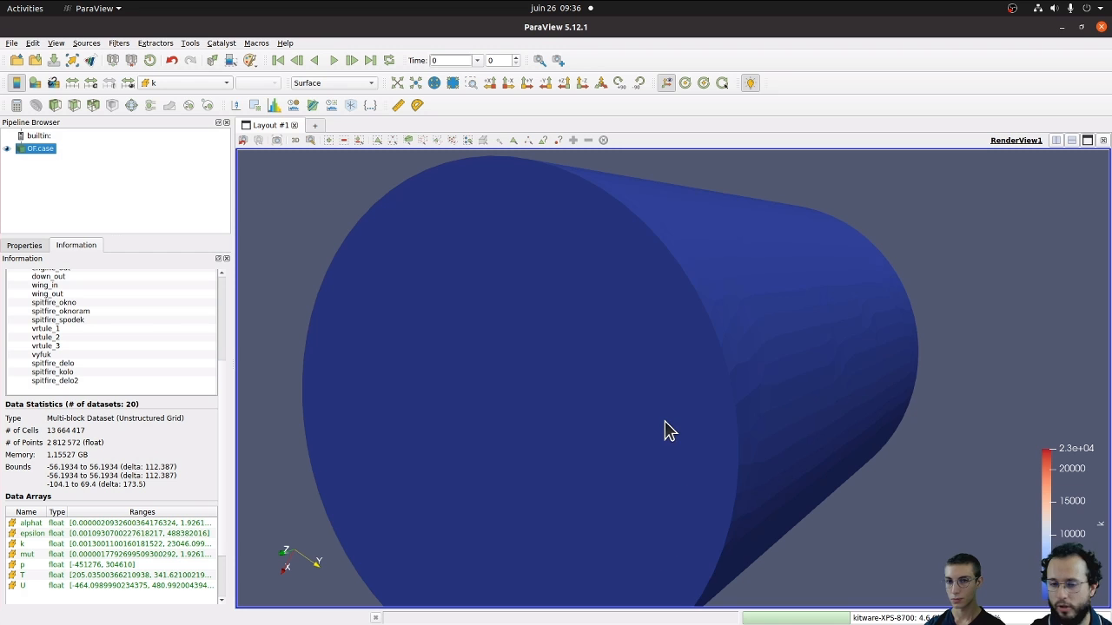
{"action": "scroll", "coordinate": [665, 429], "scroll_direction": "up", "scroll_amount": 5}
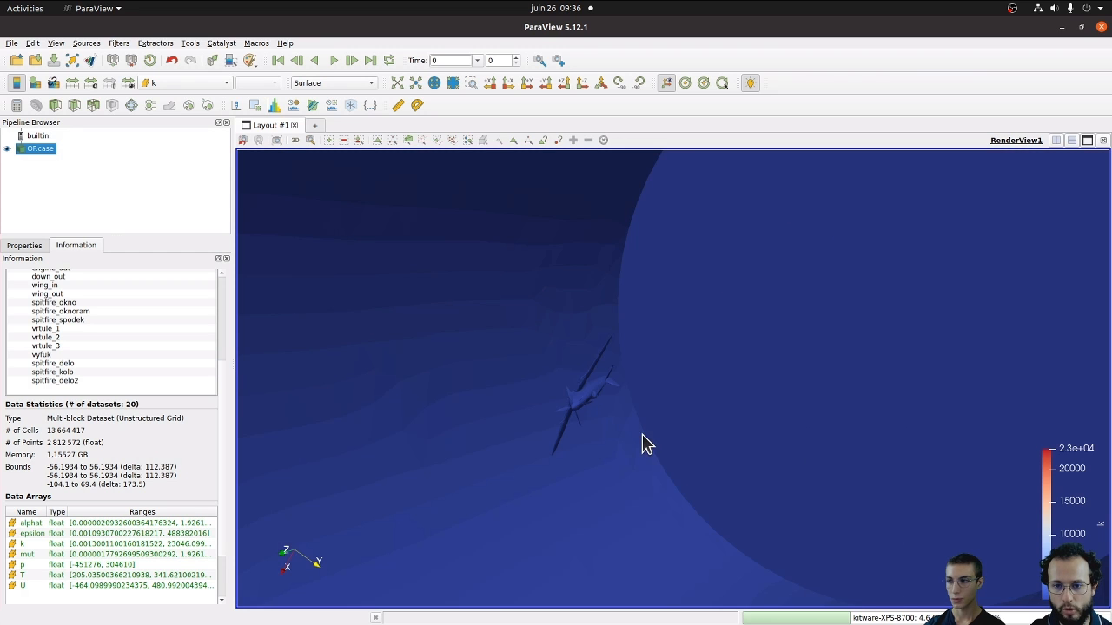
{"action": "left_click_drag", "start_coordinate": [643, 443], "coordinate": [540, 358]}
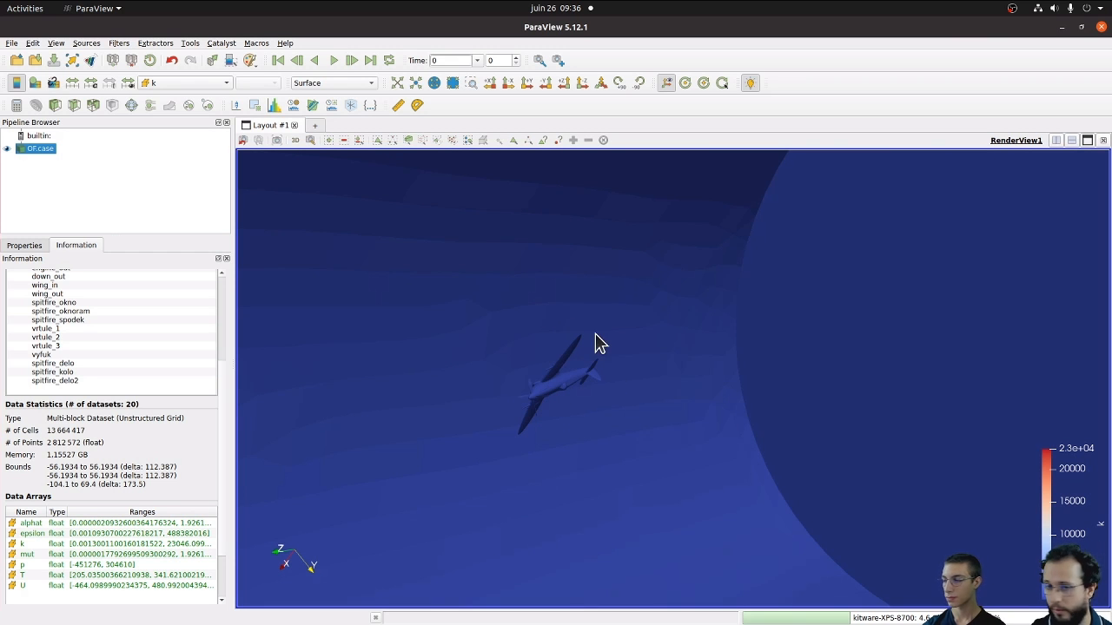
{"action": "left_click_drag", "start_coordinate": [564, 390], "coordinate": [606, 385]}
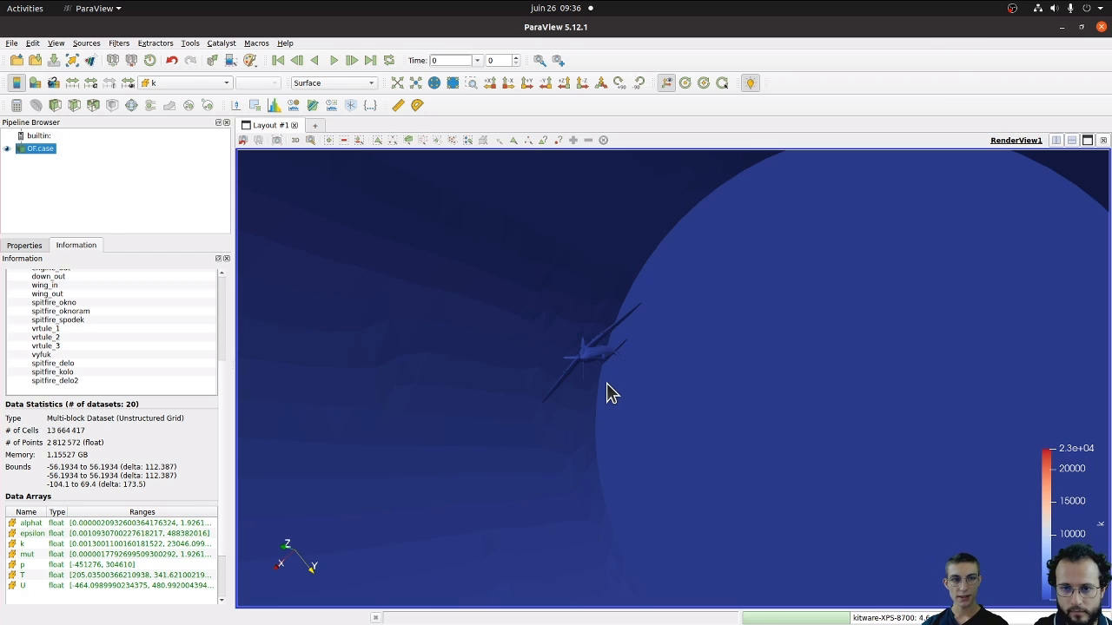
{"action": "scroll", "coordinate": [607, 383], "scroll_direction": "down", "scroll_amount": 10}
{"action": "mouse_move", "coordinate": [603, 380]}
{"action": "left_mouse_down"}
{"action": "mouse_move", "coordinate": [620, 426]}
{"action": "mouse_move", "coordinate": [617, 393]}
{"action": "left_mouse_up"}
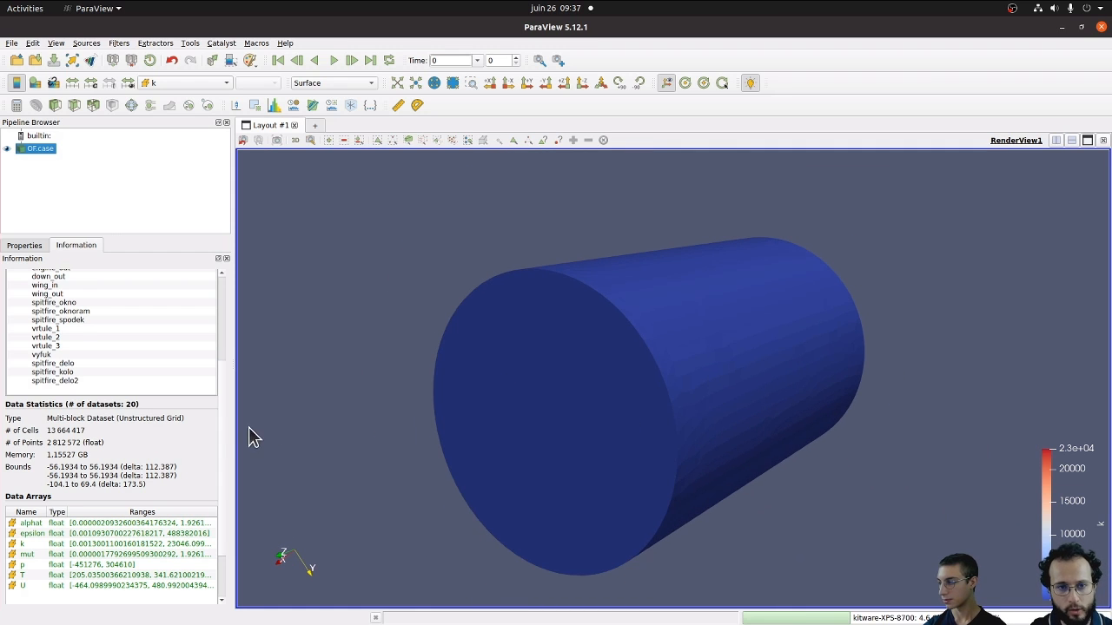
{"action": "scroll", "coordinate": [221, 434], "scroll_direction": "up", "scroll_amount": 3}
{"action": "scroll", "coordinate": [209, 404], "scroll_direction": "up", "scroll_amount": 2}
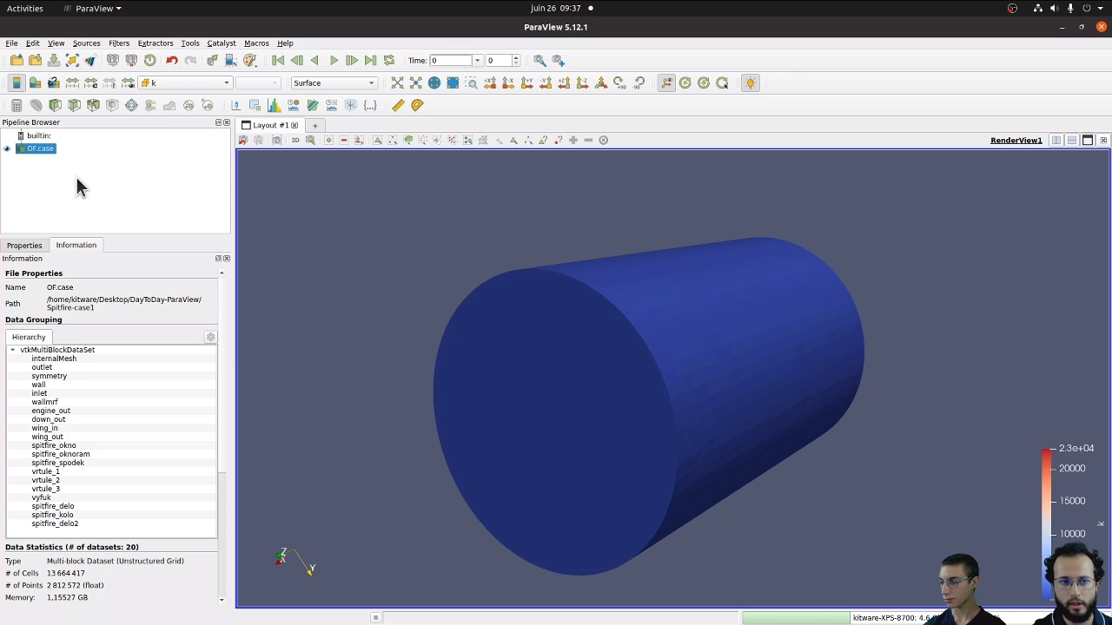
Add an Extract Block filter to OF.case and show the filter's properties.
{"action": "left_click", "coordinate": [119, 43]}
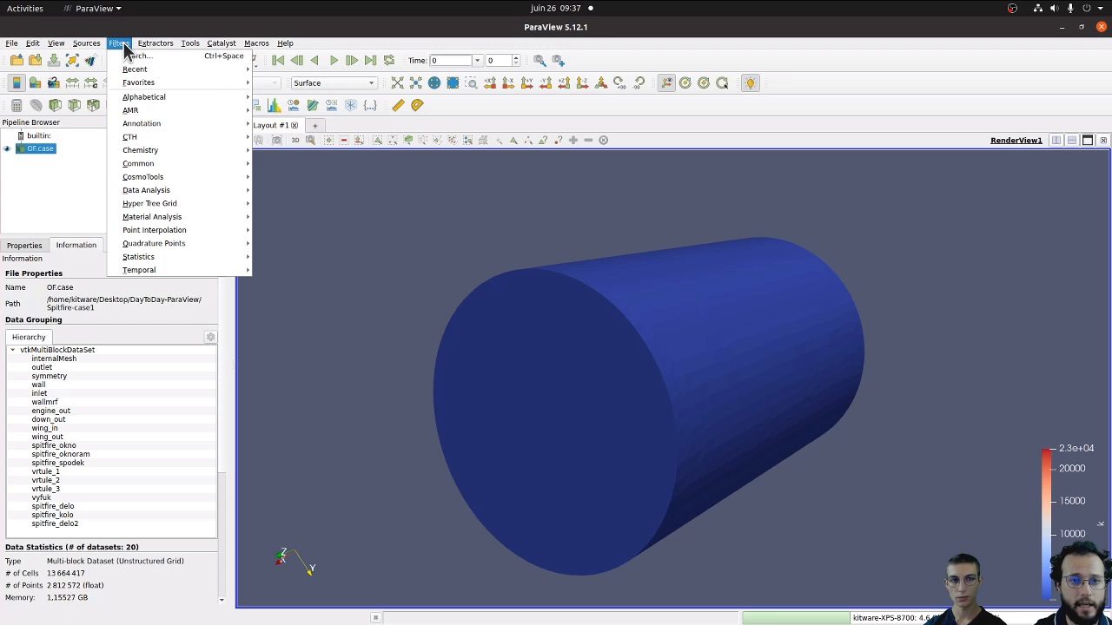
{"action": "mouse_move", "coordinate": [139, 163]}
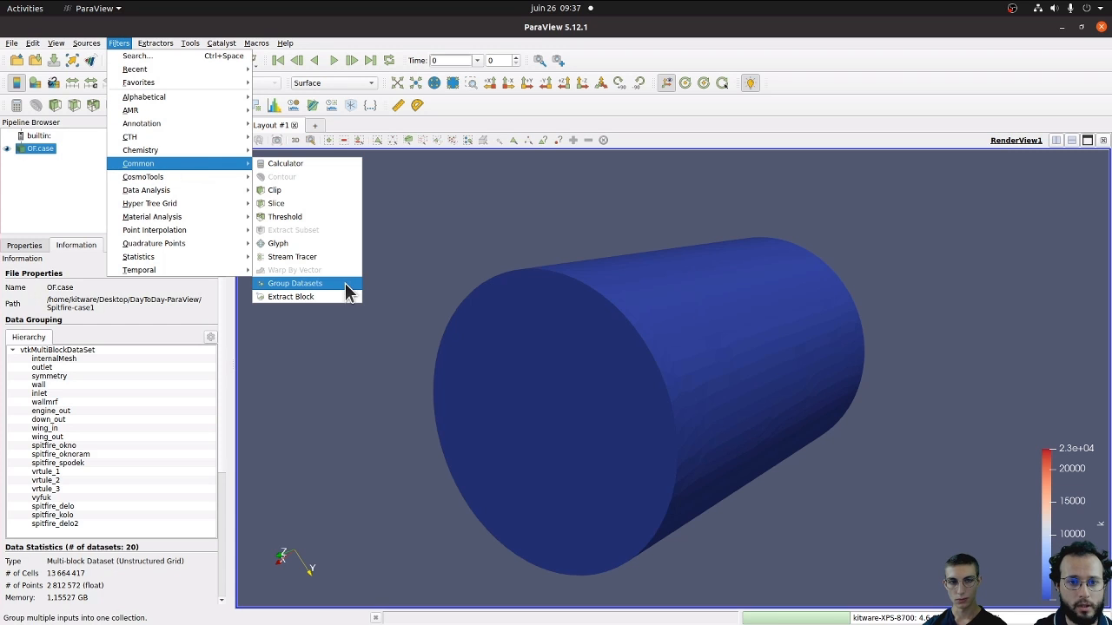
{"action": "left_click", "coordinate": [328, 305]}
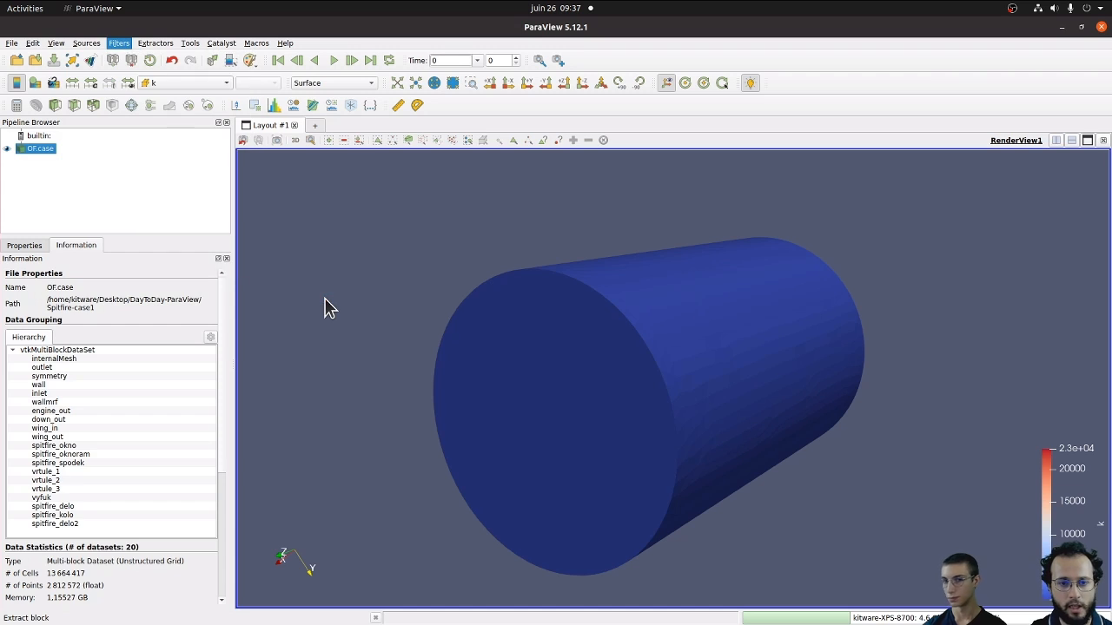
{"action": "left_click", "coordinate": [36, 243]}
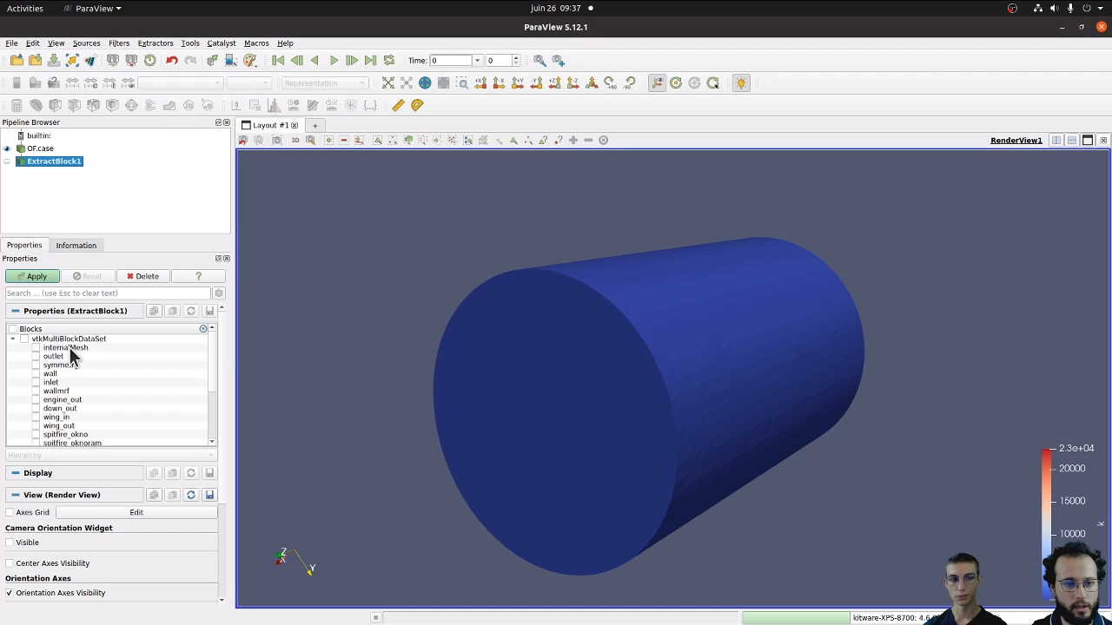
Restrict the Extract Block filter to the internalMesh block only and apply it.
{"action": "left_click", "coordinate": [23, 338]}
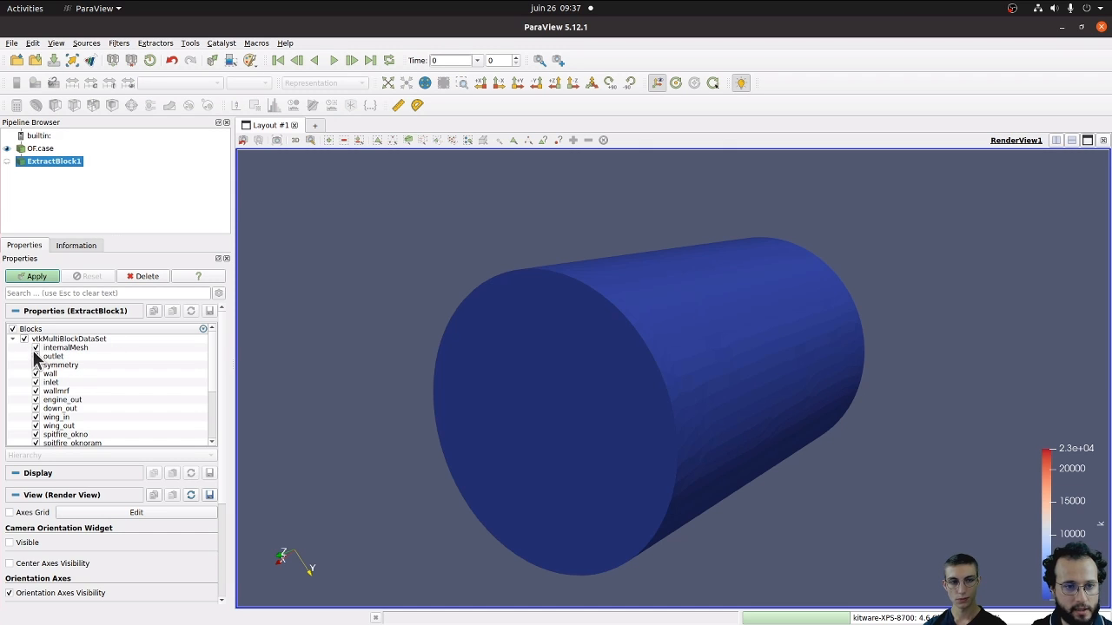
{"action": "left_click", "coordinate": [23, 339]}
{"action": "left_click", "coordinate": [36, 348]}
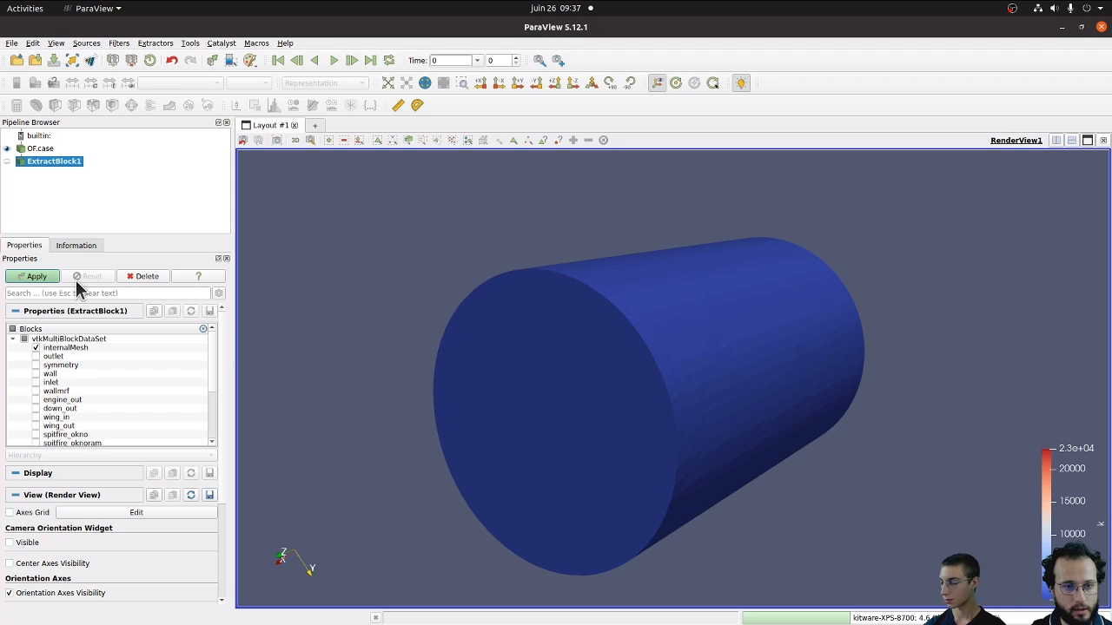
{"action": "left_click", "coordinate": [23, 339]}
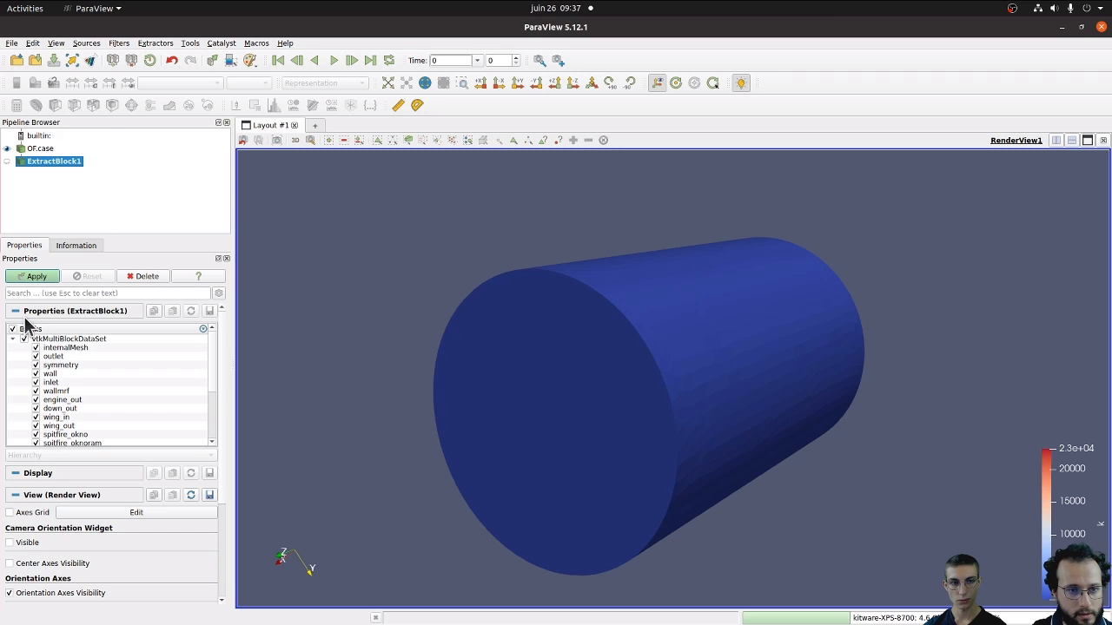
{"action": "left_click", "coordinate": [35, 348]}
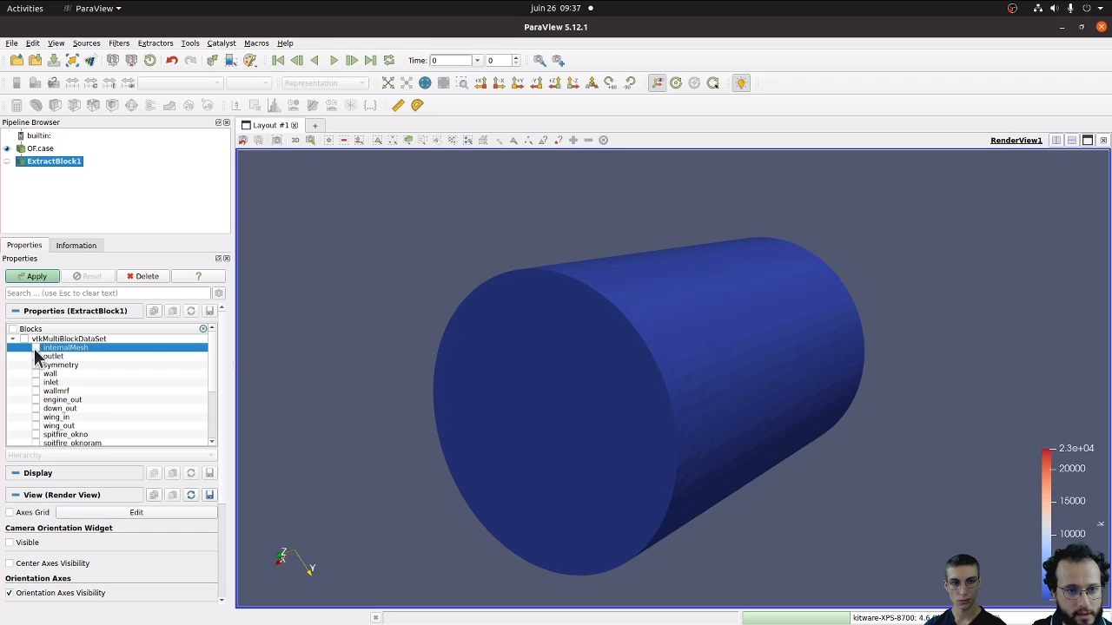
{"action": "left_click", "coordinate": [36, 348]}
{"action": "left_click", "coordinate": [36, 276]}
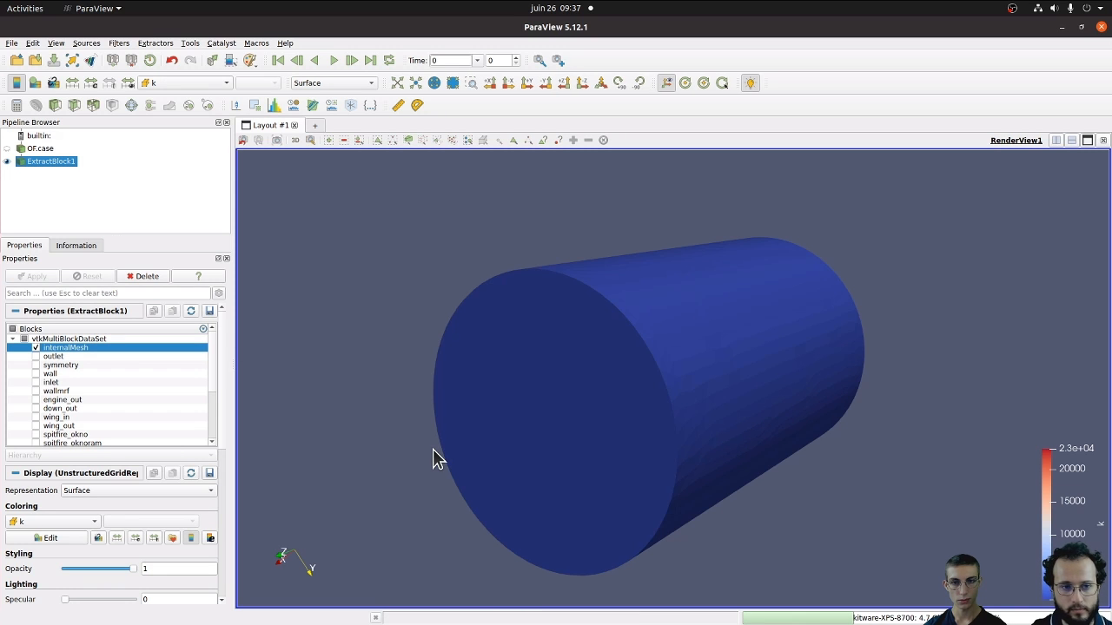
{"action": "left_click_drag", "start_coordinate": [646, 472], "coordinate": [628, 449]}
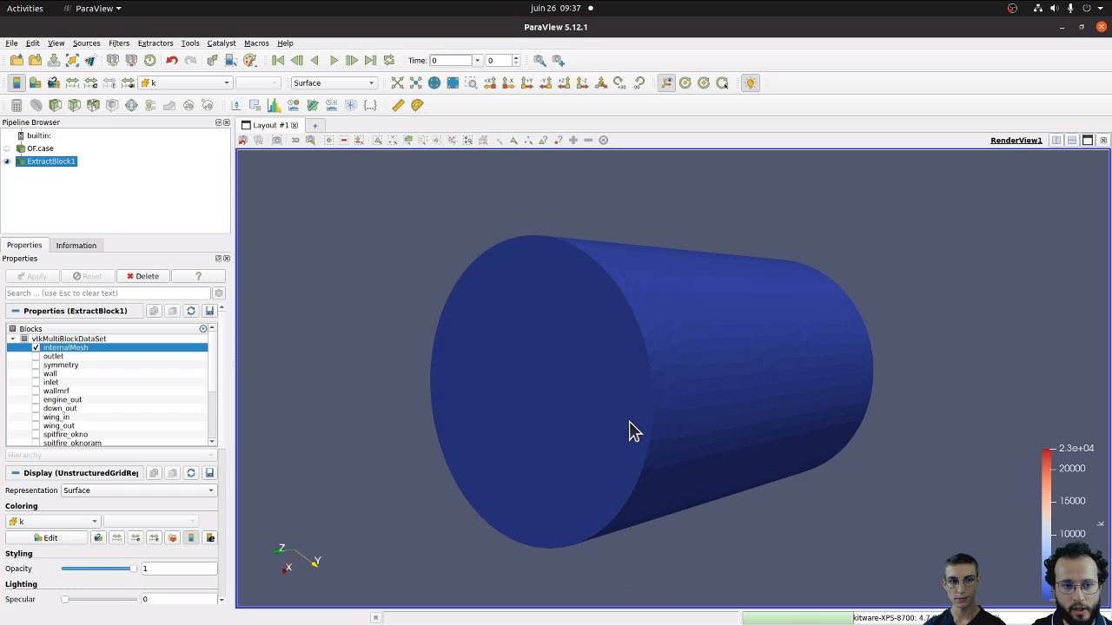
{"action": "left_click_drag", "start_coordinate": [636, 408], "coordinate": [635, 404]}
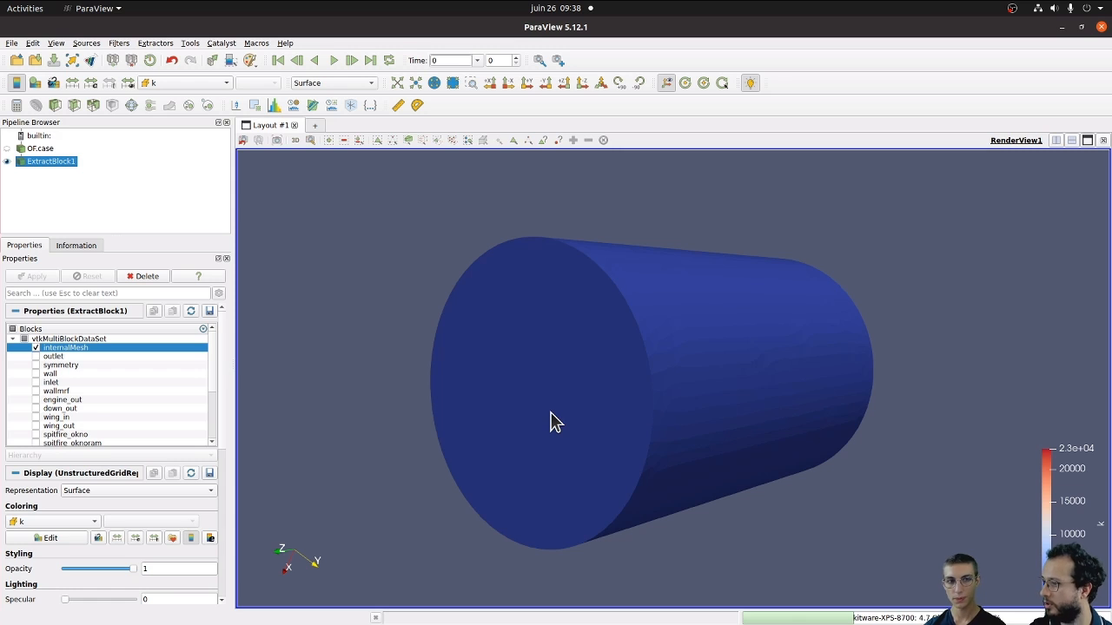
{"action": "left_click", "coordinate": [161, 212]}
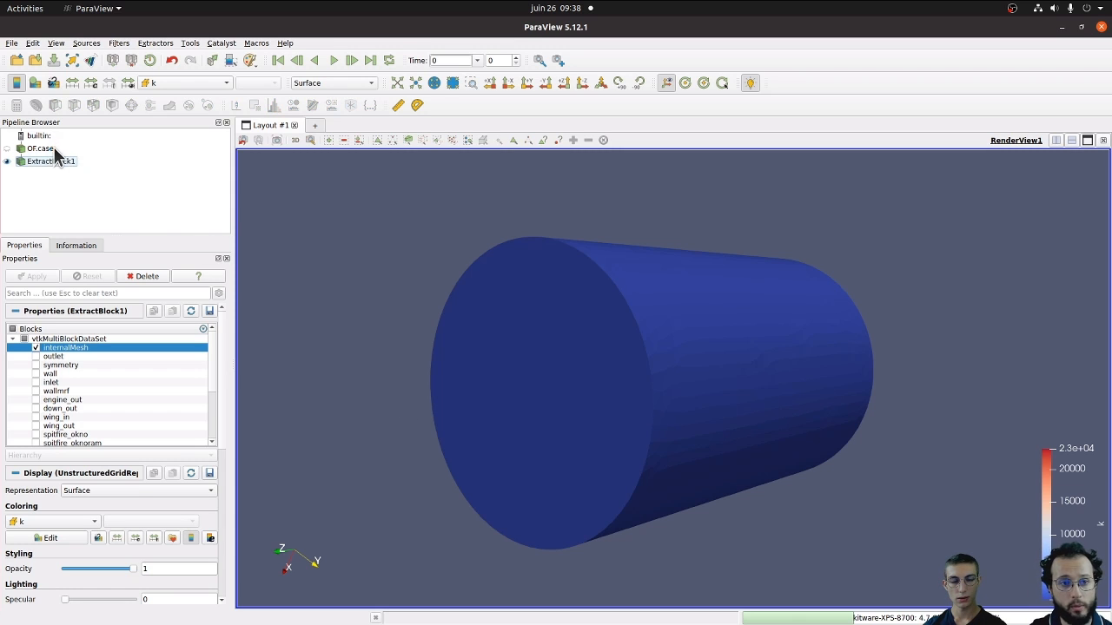
Add a second Extract Block filter to OF.case by searching for "extr".
{"action": "left_click", "coordinate": [53, 148]}
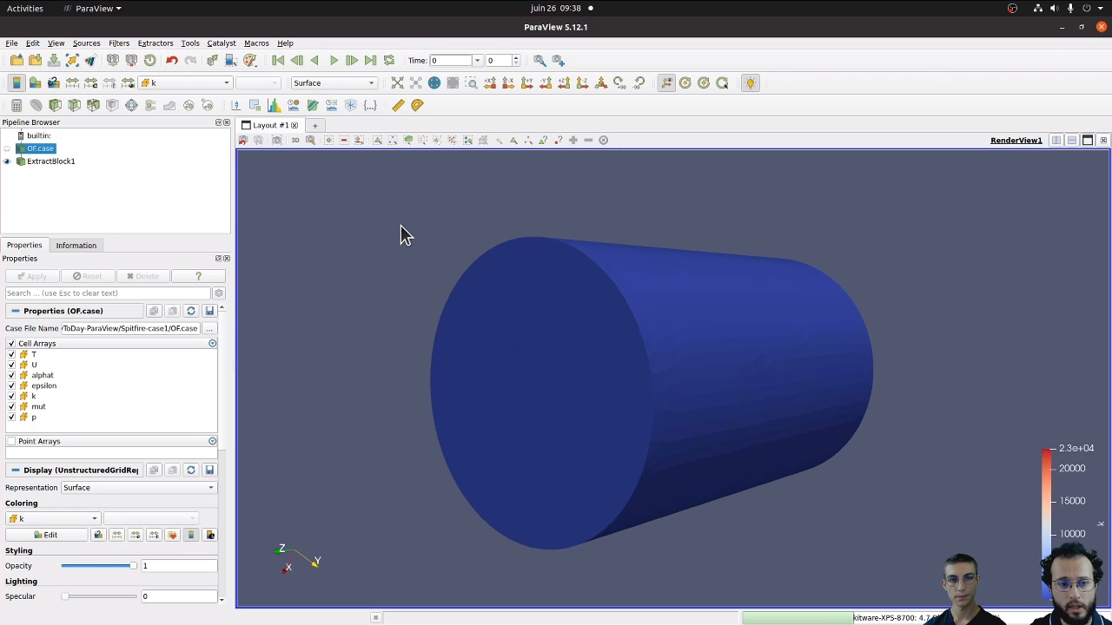
{"action": "left_click", "coordinate": [120, 44]}
{"action": "left_click", "coordinate": [124, 44]}
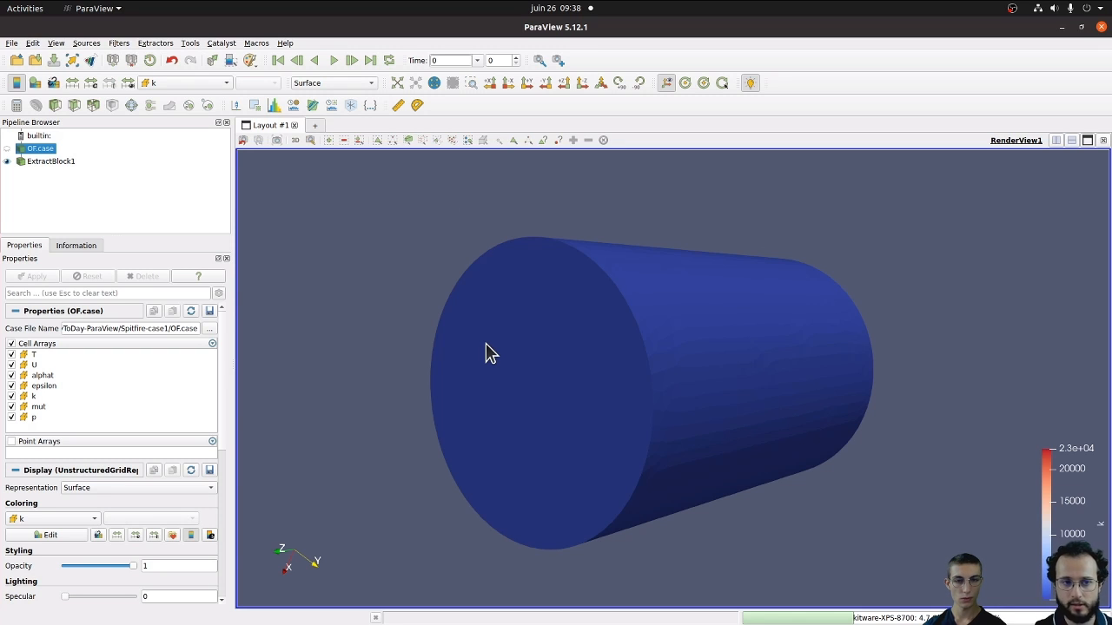
{"action": "left_click", "coordinate": [117, 43]}
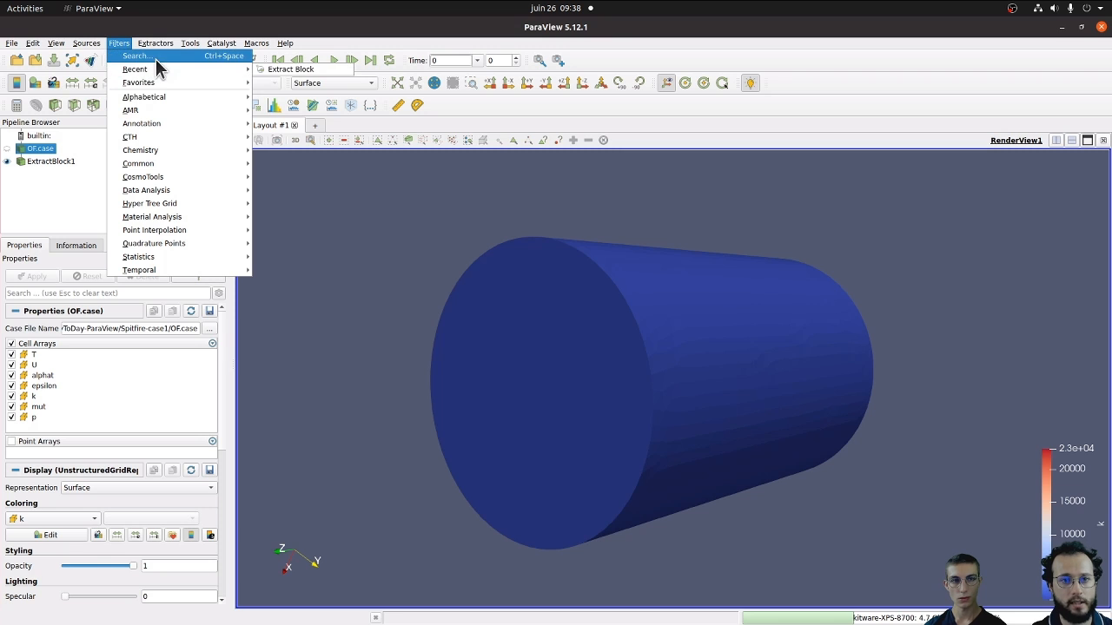
{"action": "left_click", "coordinate": [389, 281]}
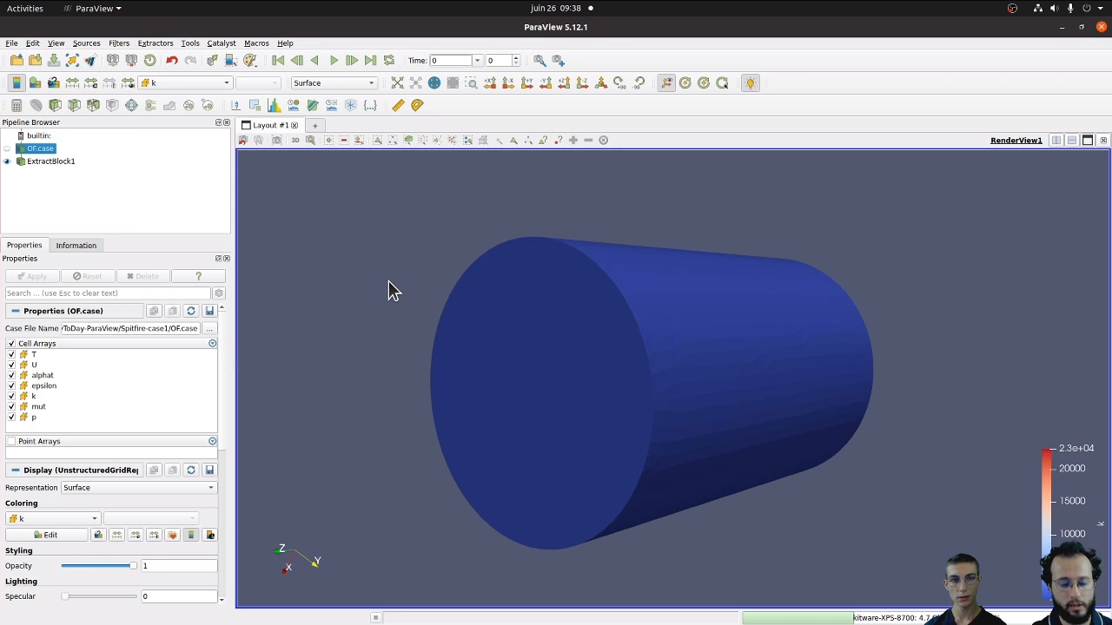
{"action": "key", "text": "ctrl+space"}
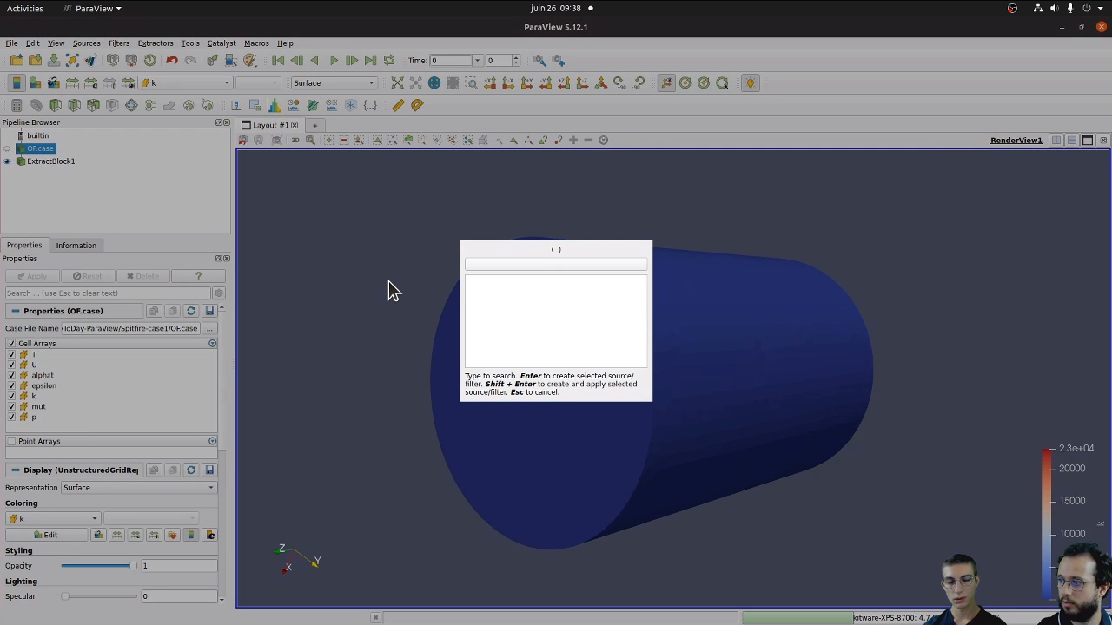
{"action": "type", "text": "extr"}
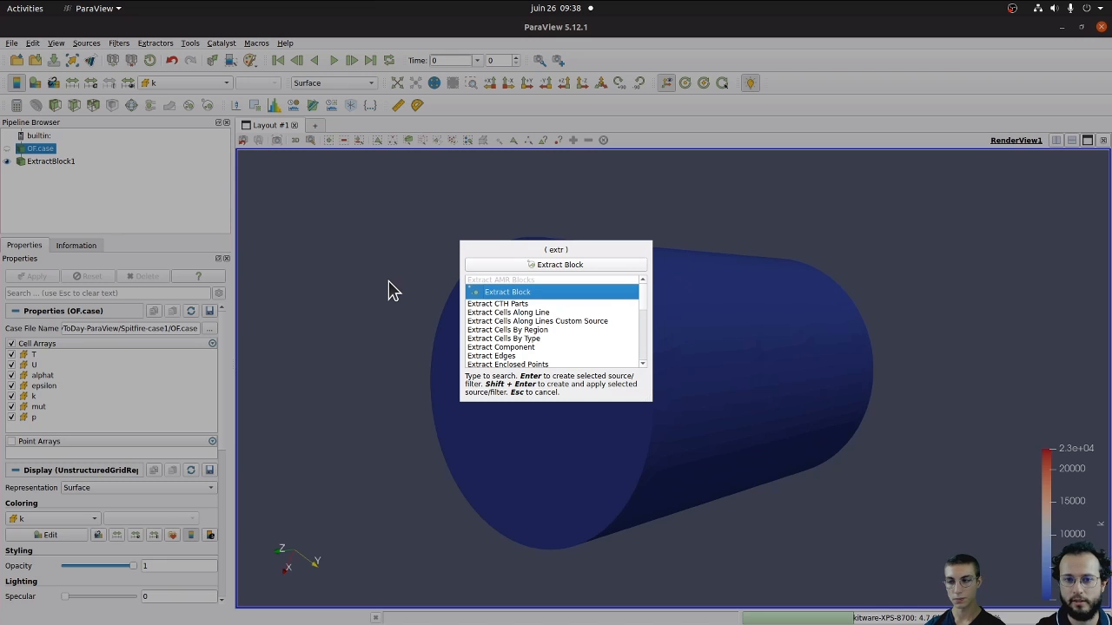
{"action": "key", "text": "Return"}
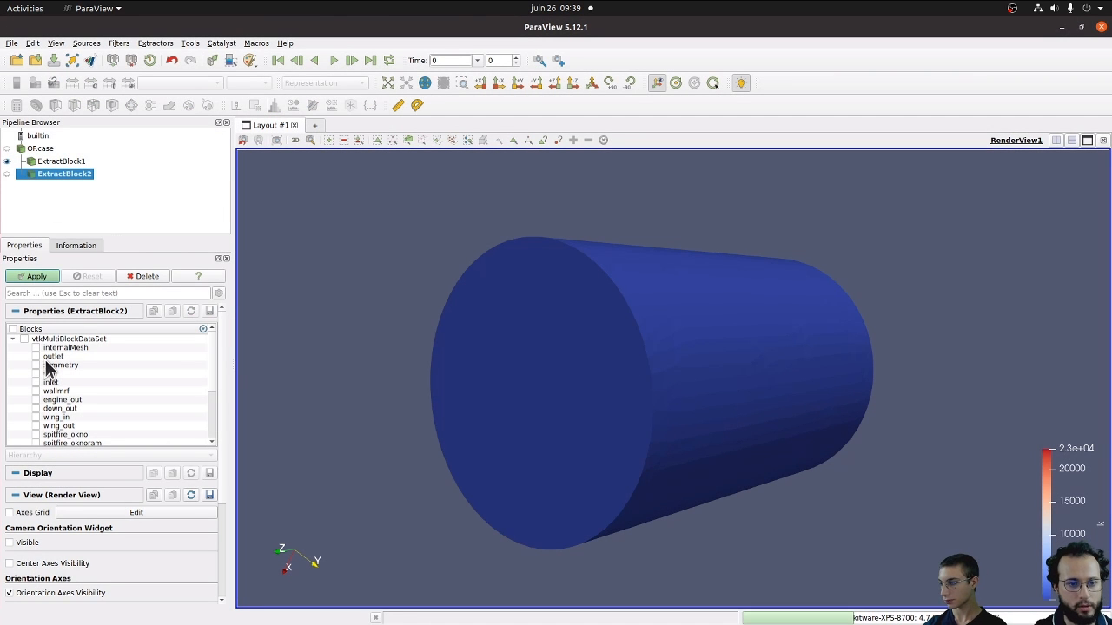
Extract all blocks except internalMesh, outlet, symmetry and inlet with the second Extract Block filter and apply it.
{"action": "left_click", "coordinate": [24, 339]}
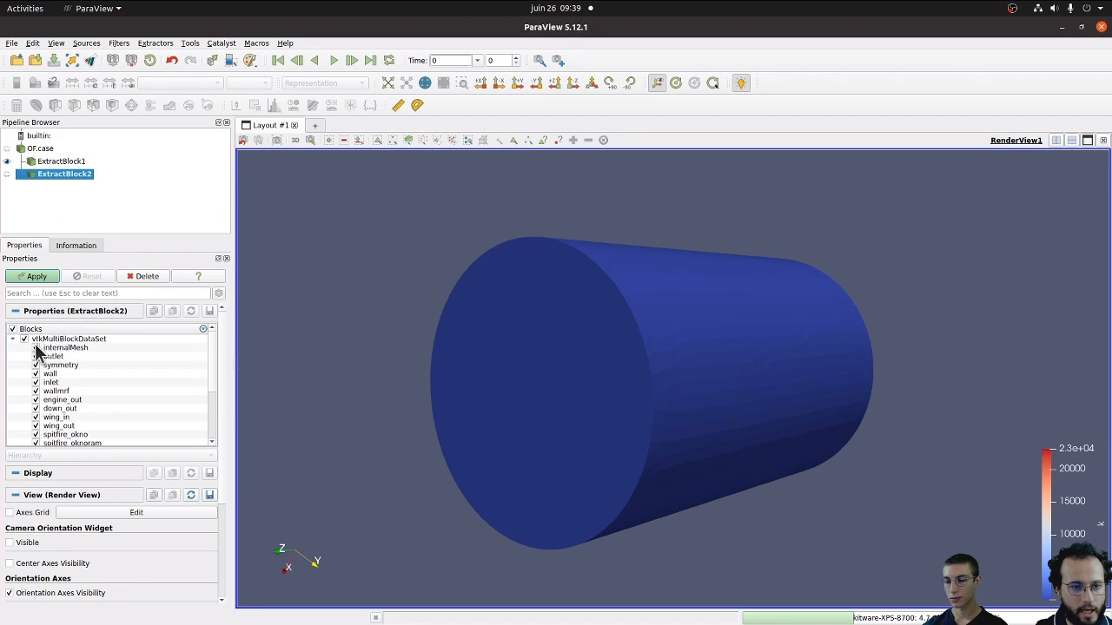
{"action": "left_click", "coordinate": [36, 348]}
{"action": "left_click", "coordinate": [36, 356]}
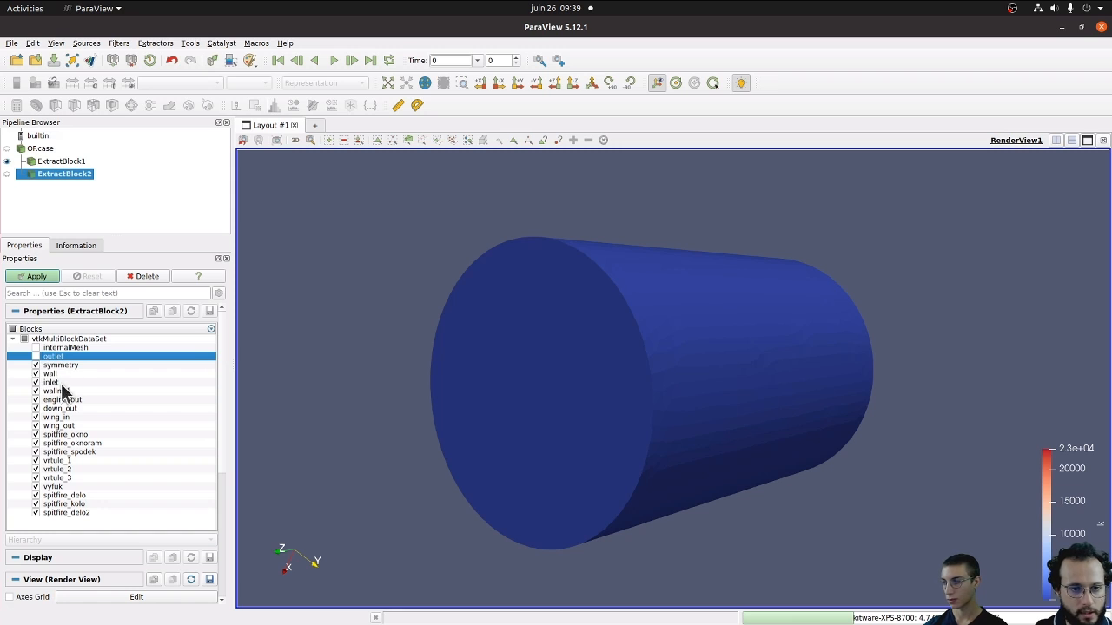
{"action": "left_click", "coordinate": [36, 365]}
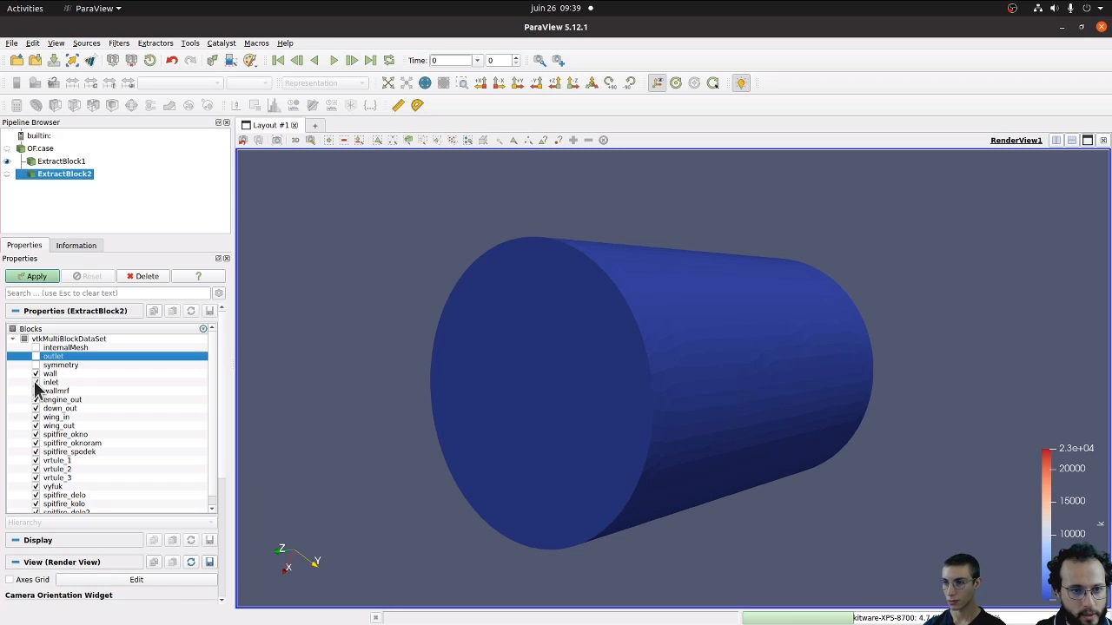
{"action": "left_click", "coordinate": [36, 382]}
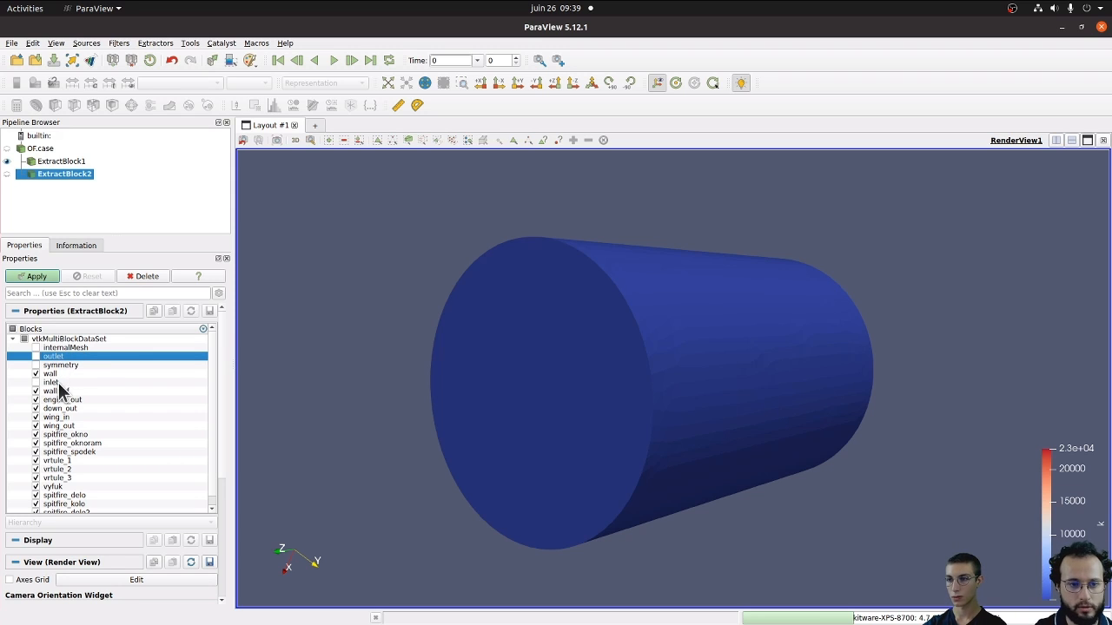
{"action": "left_click", "coordinate": [40, 278]}
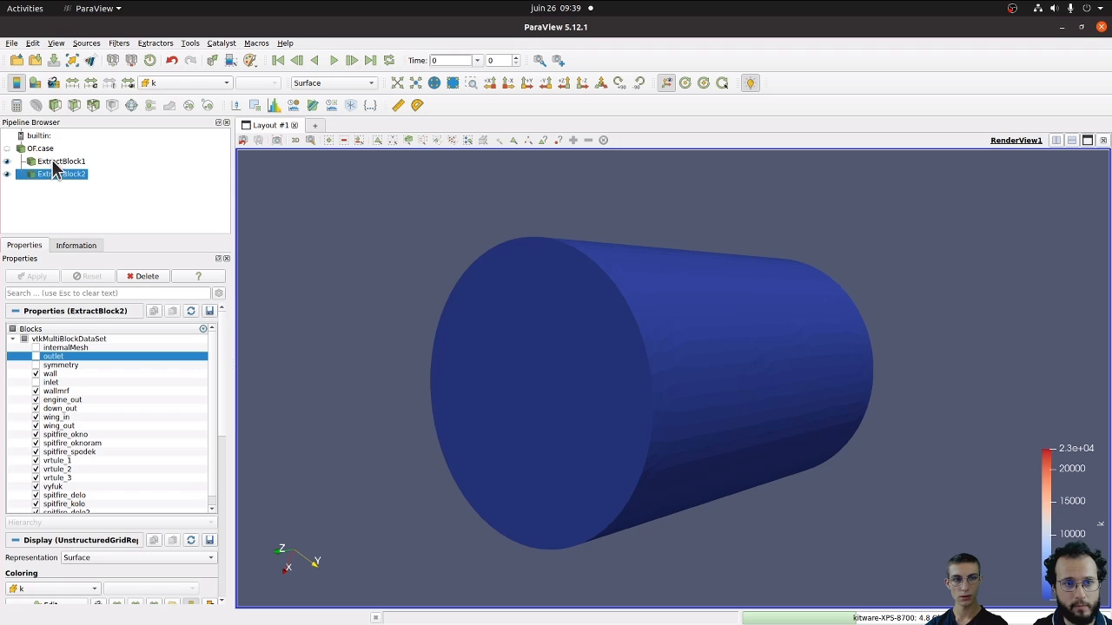
Hide ExtractBlock1 and fit the view to the extracted aircraft, turning it to an oblique front view.
{"action": "left_click", "coordinate": [7, 162]}
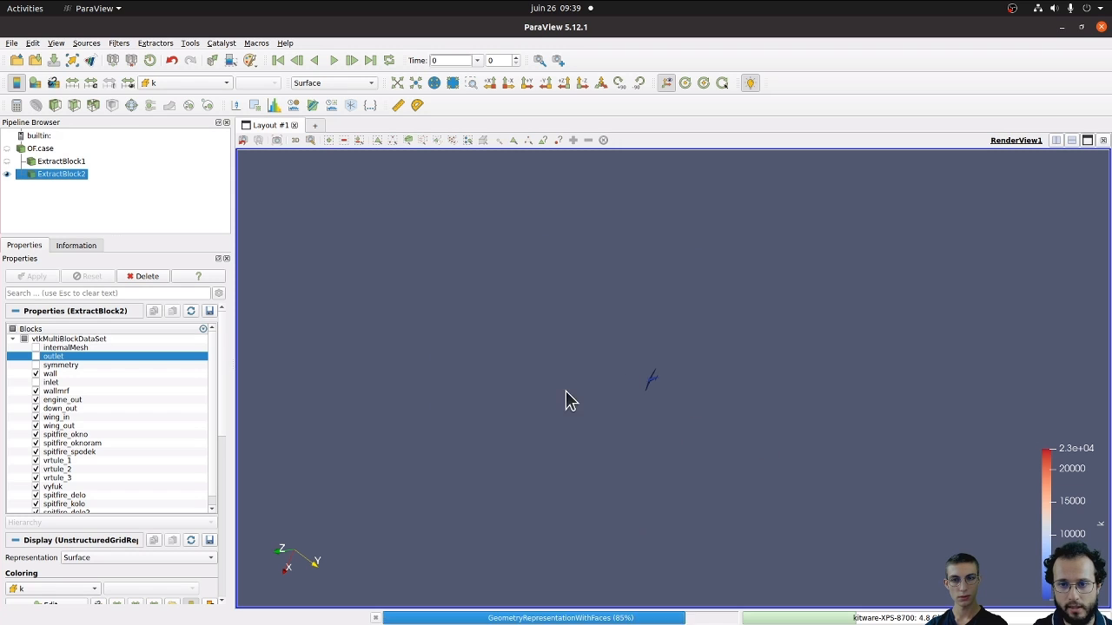
{"action": "left_click_drag", "start_coordinate": [565, 399], "coordinate": [548, 220]}
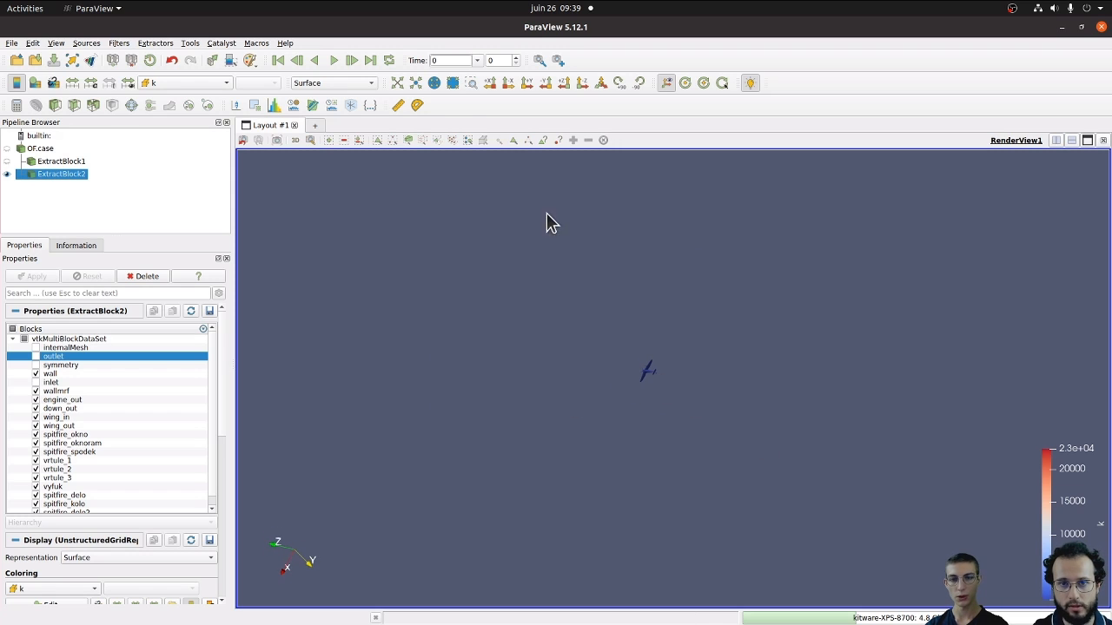
{"action": "left_click", "coordinate": [397, 82]}
{"action": "left_click_drag", "start_coordinate": [645, 356], "coordinate": [748, 449]}
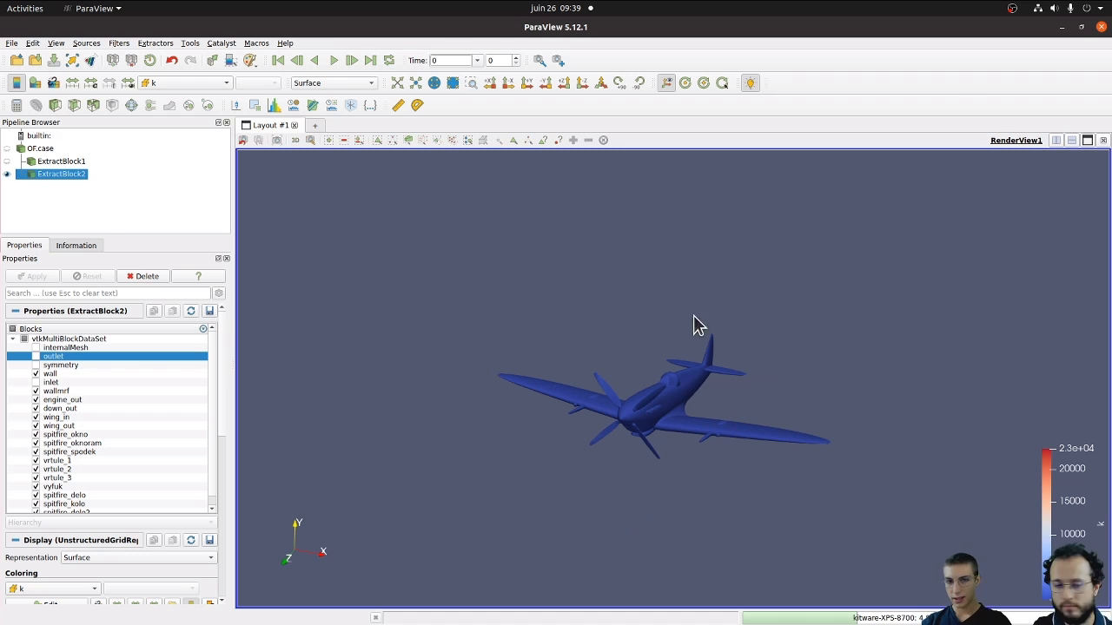
{"action": "left_click_drag", "start_coordinate": [713, 460], "coordinate": [637, 442]}
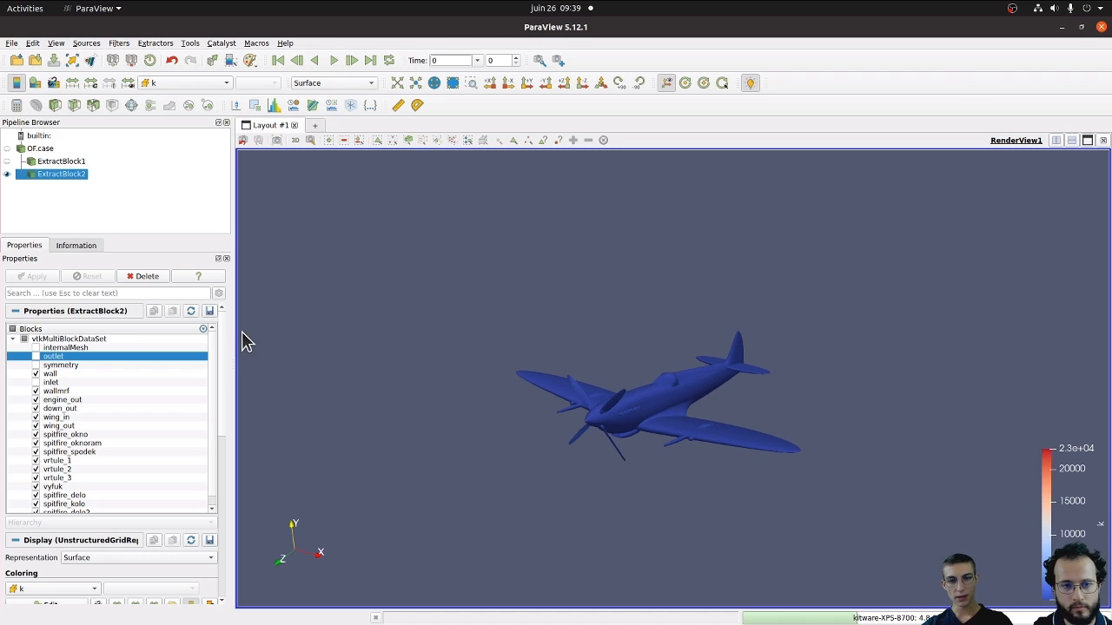
{"action": "mouse_move", "coordinate": [226, 339]}
{"action": "left_mouse_down"}
{"action": "mouse_move", "coordinate": [188, 339]}
{"action": "mouse_move", "coordinate": [214, 340]}
{"action": "left_mouse_up"}
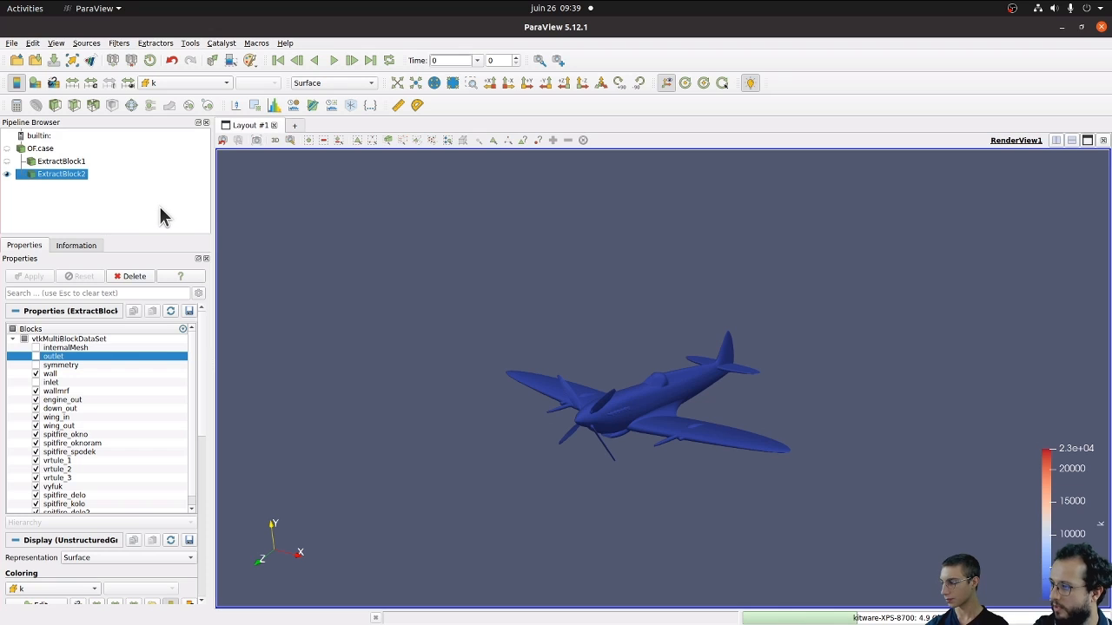
Add the filter type of ExtractBlock2 to the favorite filters.
{"action": "left_click", "coordinate": [87, 201]}
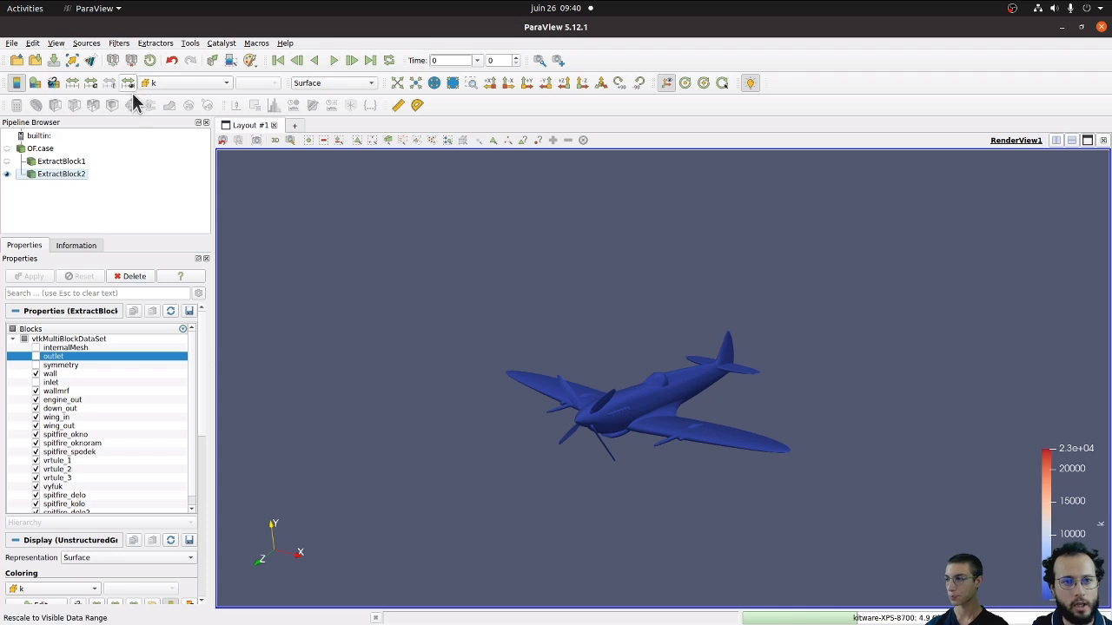
{"action": "left_click", "coordinate": [119, 42]}
{"action": "mouse_move", "coordinate": [146, 84]}
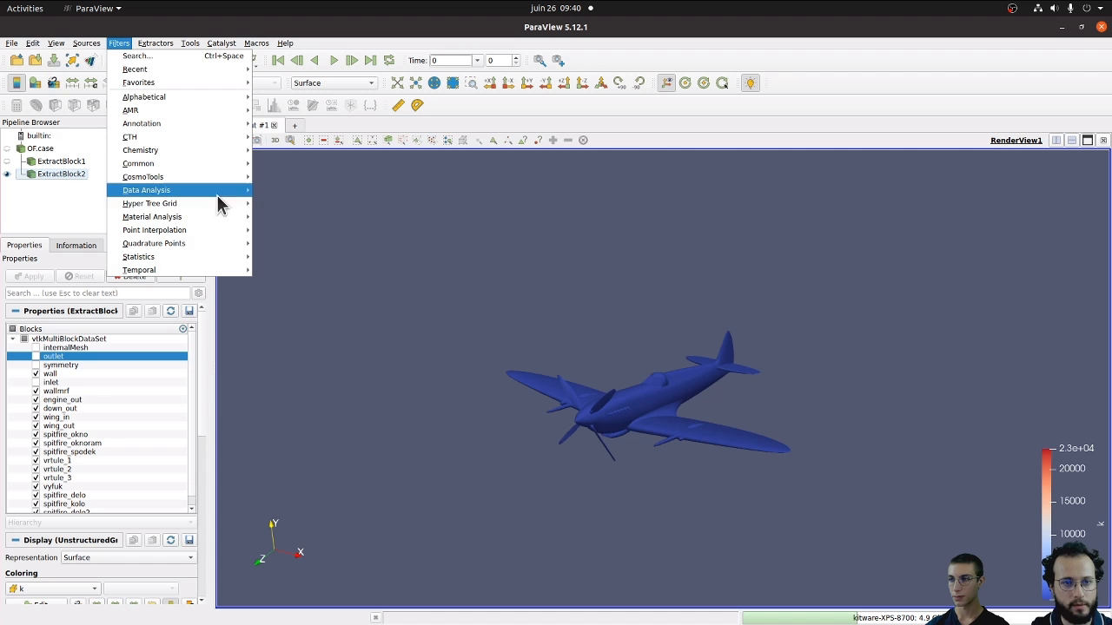
{"action": "left_click", "coordinate": [52, 244]}
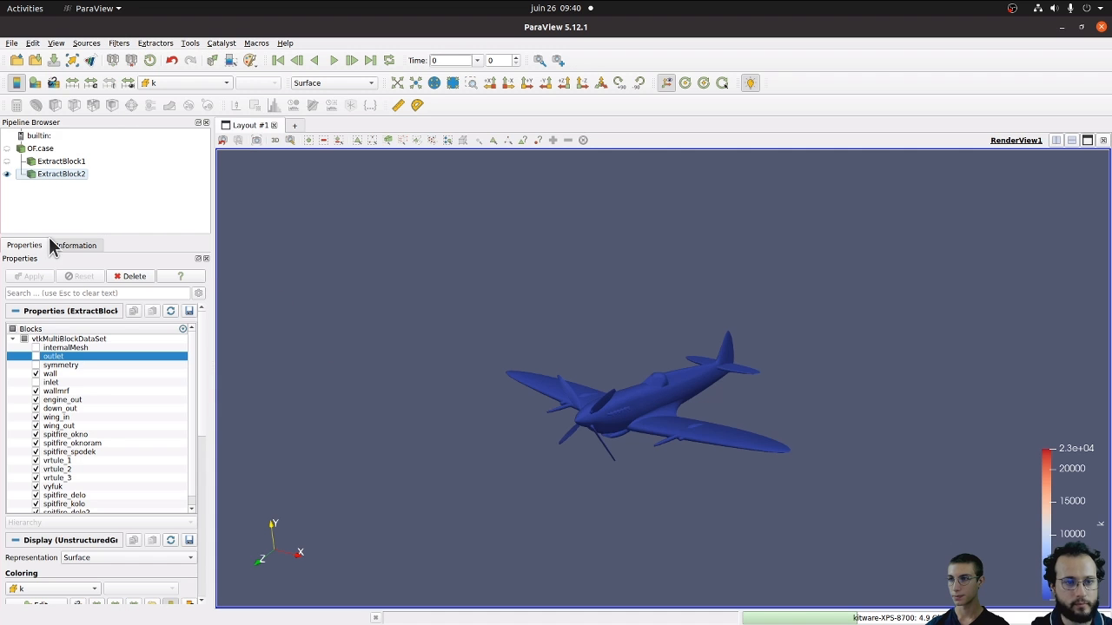
{"action": "left_click", "coordinate": [60, 176]}
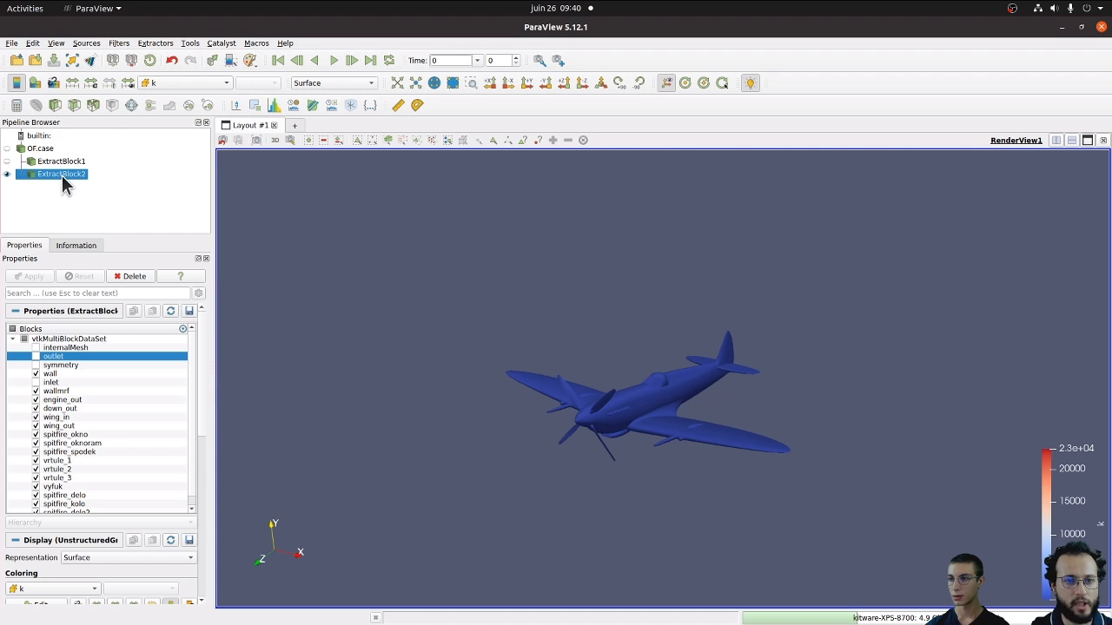
{"action": "left_click", "coordinate": [119, 46]}
{"action": "mouse_move", "coordinate": [193, 83]}
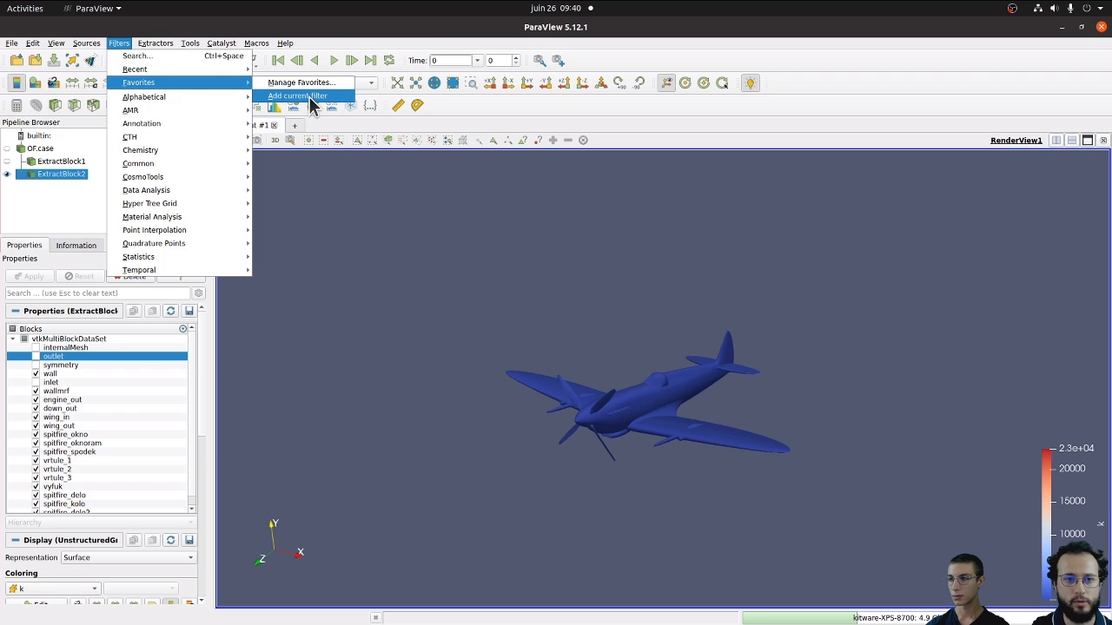
{"action": "left_click", "coordinate": [309, 99]}
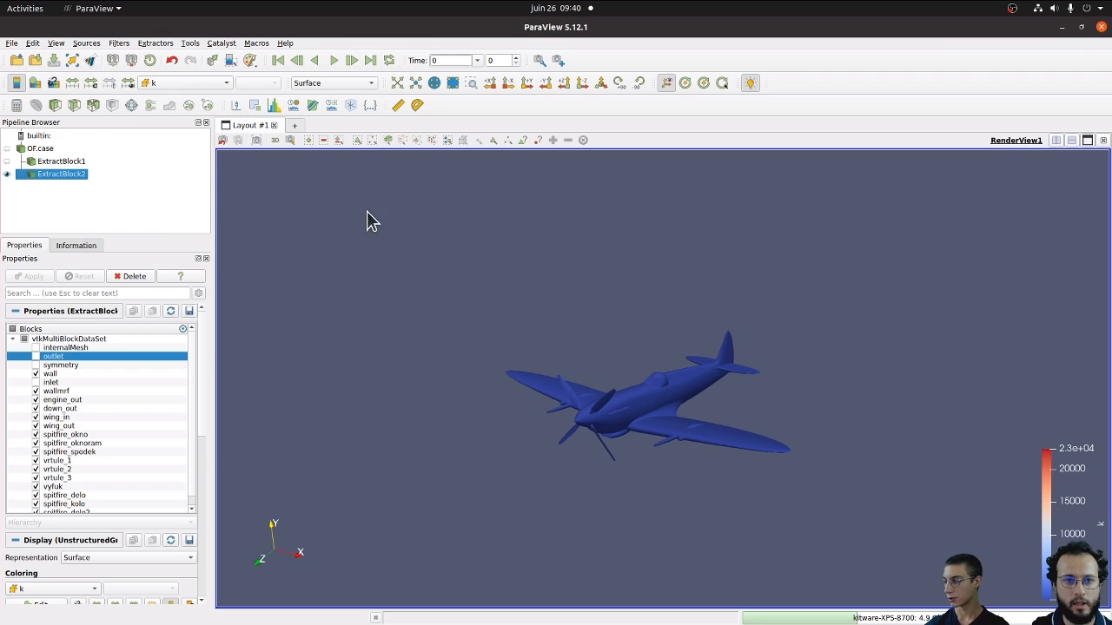
Review the favorite filters and the available filters in the Favorites Manager, then close it.
{"action": "left_click", "coordinate": [125, 45]}
{"action": "mouse_move", "coordinate": [153, 83]}
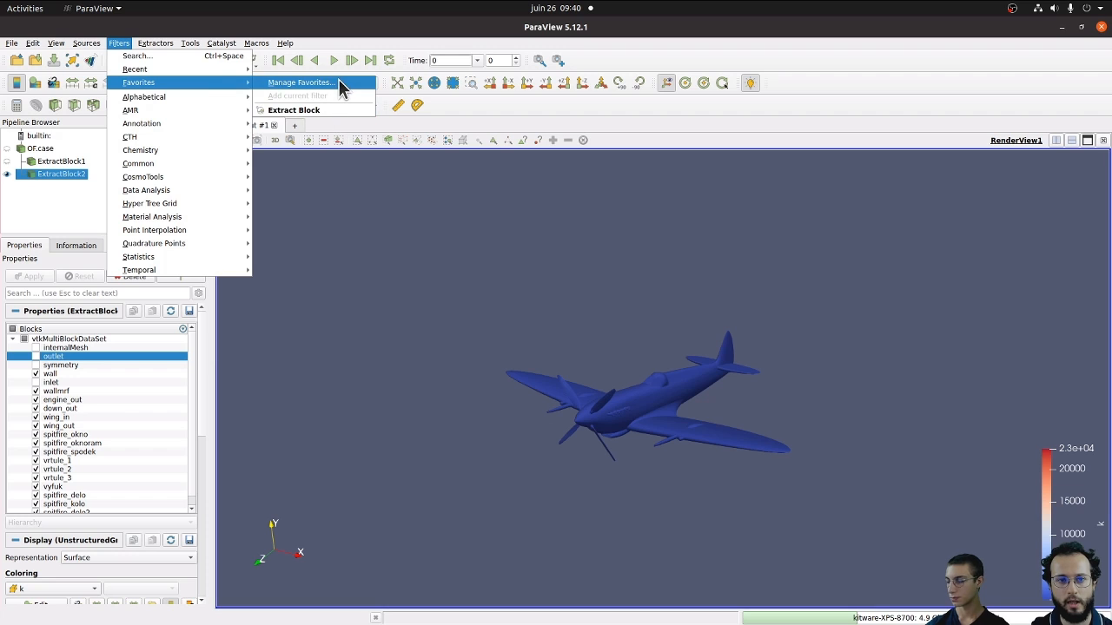
{"action": "mouse_move", "coordinate": [174, 162]}
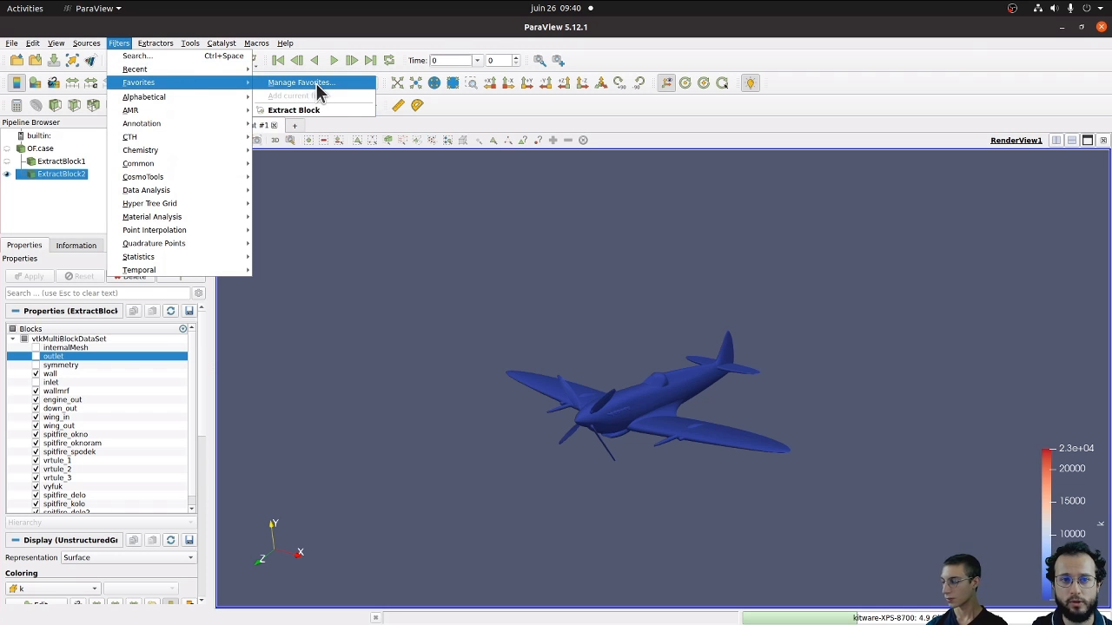
{"action": "left_click", "coordinate": [318, 85]}
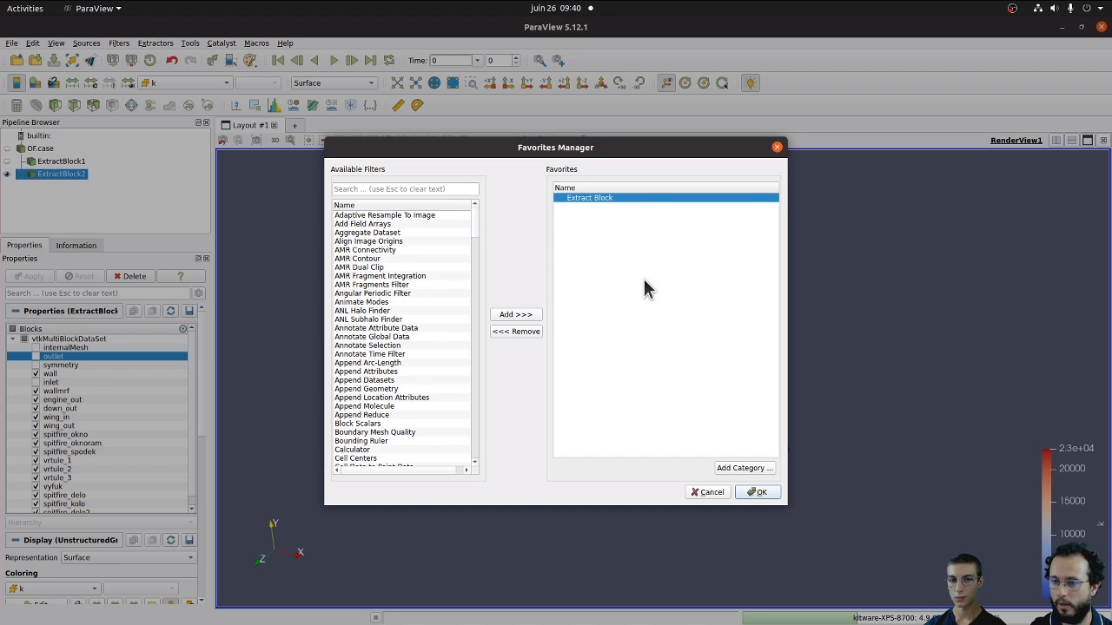
{"action": "left_click", "coordinate": [757, 491]}
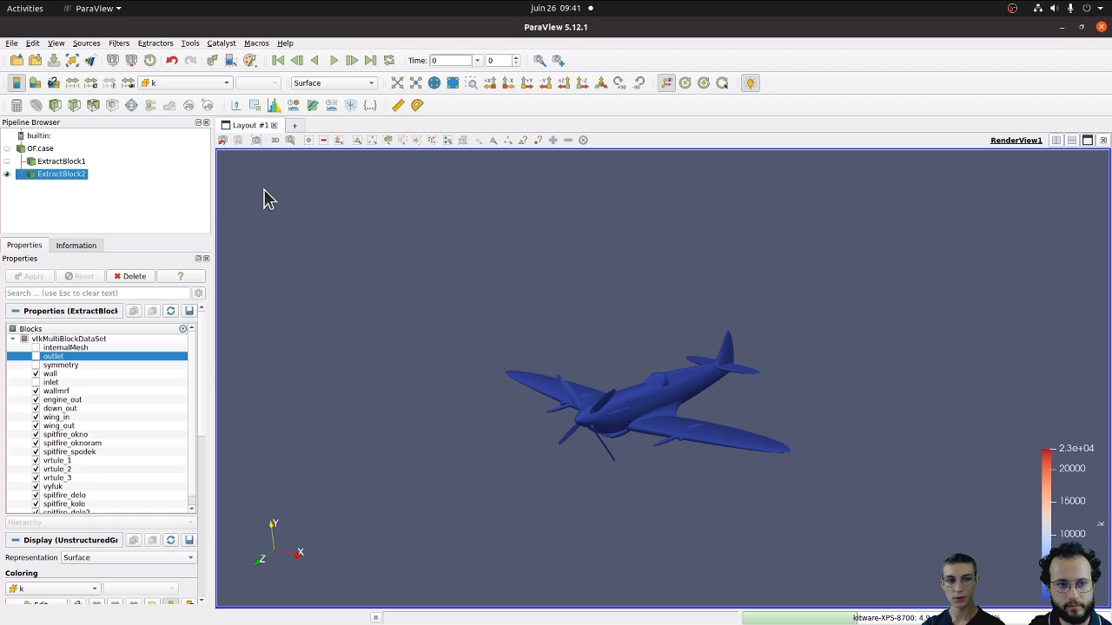
Narrow the pipeline and properties area and show the MultiBlock Inspector with the blocks of ExtractBlock2.
{"action": "left_click_drag", "start_coordinate": [213, 213], "coordinate": [186, 214]}
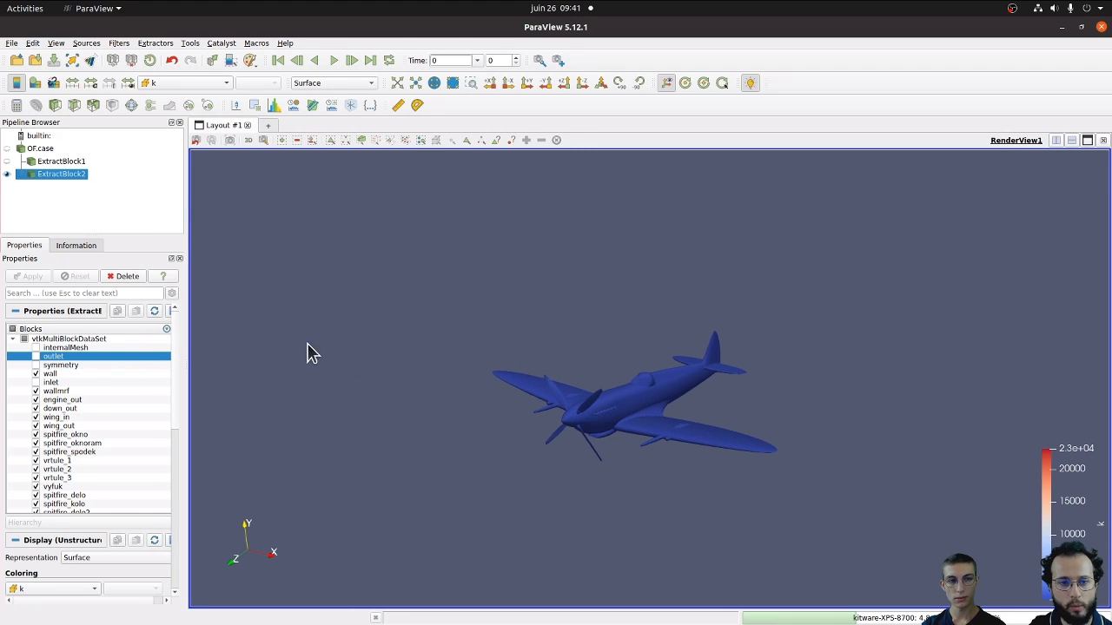
{"action": "left_click_drag", "start_coordinate": [307, 353], "coordinate": [318, 318]}
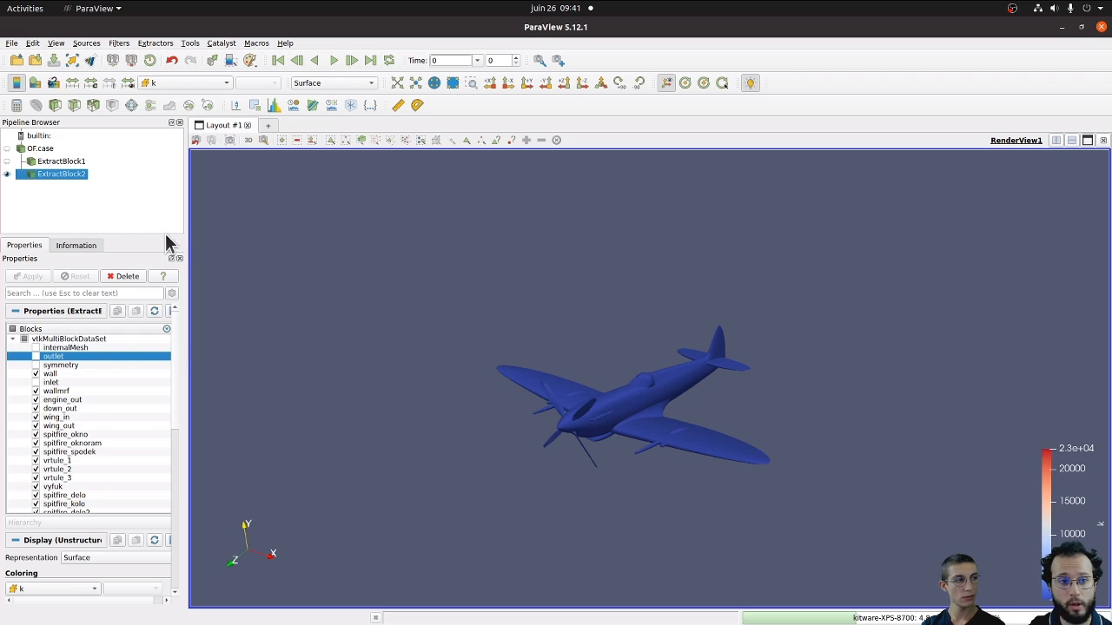
{"action": "left_click", "coordinate": [162, 146]}
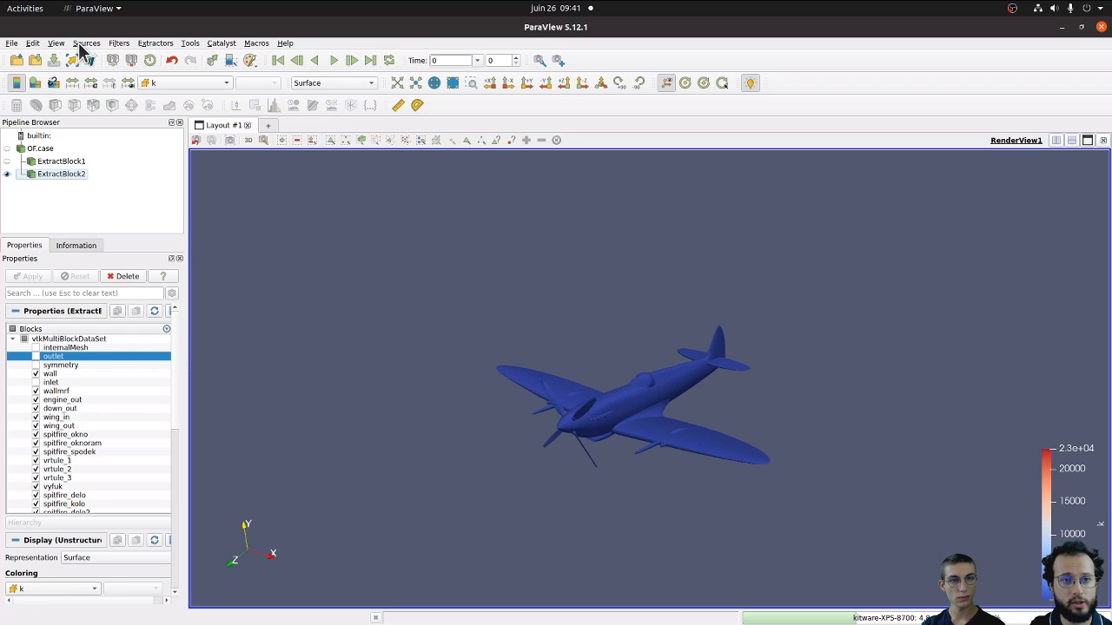
{"action": "left_click", "coordinate": [55, 43]}
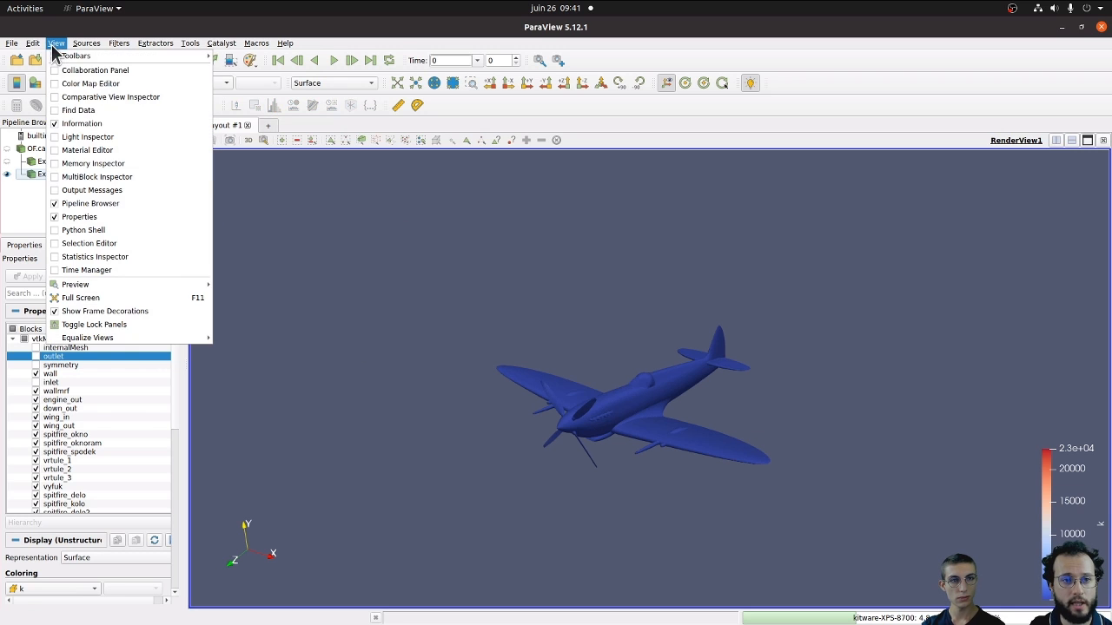
{"action": "left_click", "coordinate": [96, 177]}
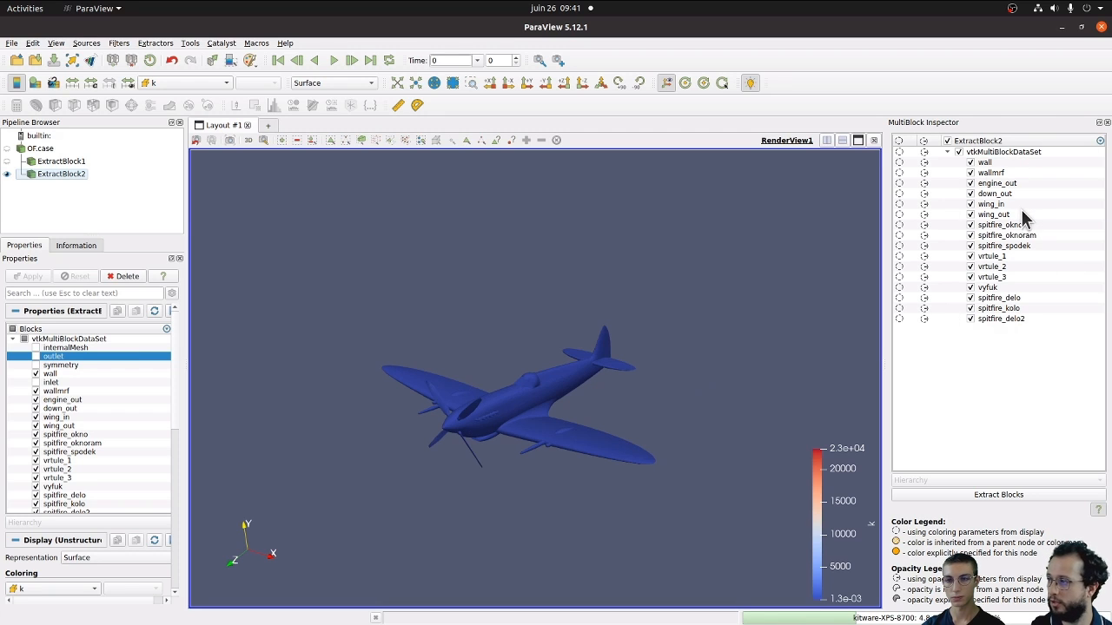
Highlight the engine_out, vrtule, spitfire_delo, spitfire_kolo and spitfire_delo2 blocks one at a time to locate each on the aircraft.
{"action": "left_click", "coordinate": [1014, 185]}
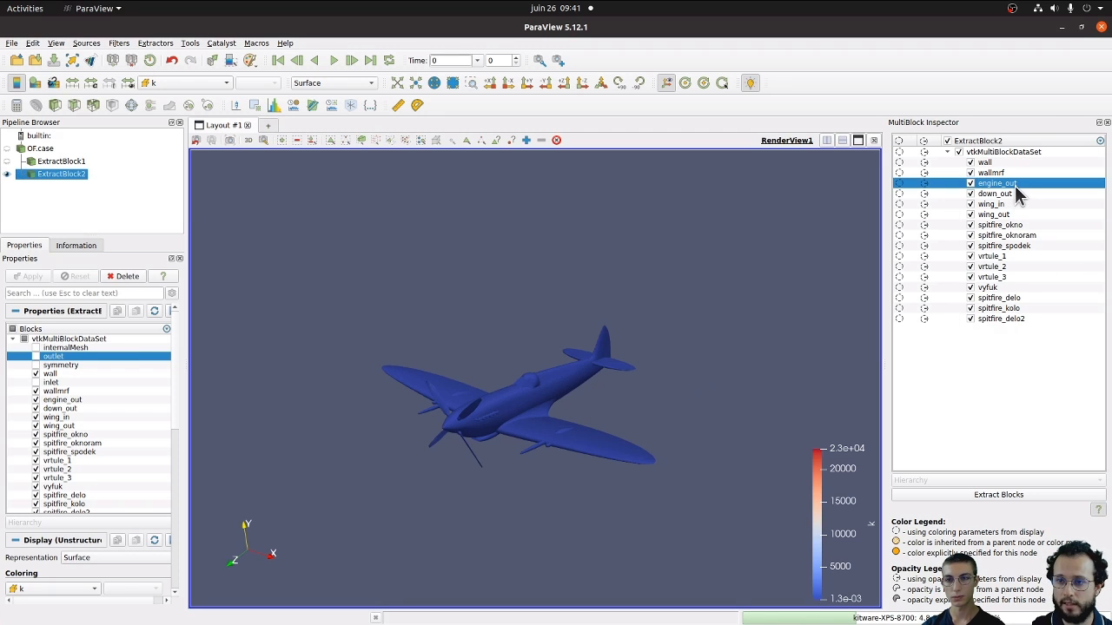
{"action": "left_click", "coordinate": [1026, 255]}
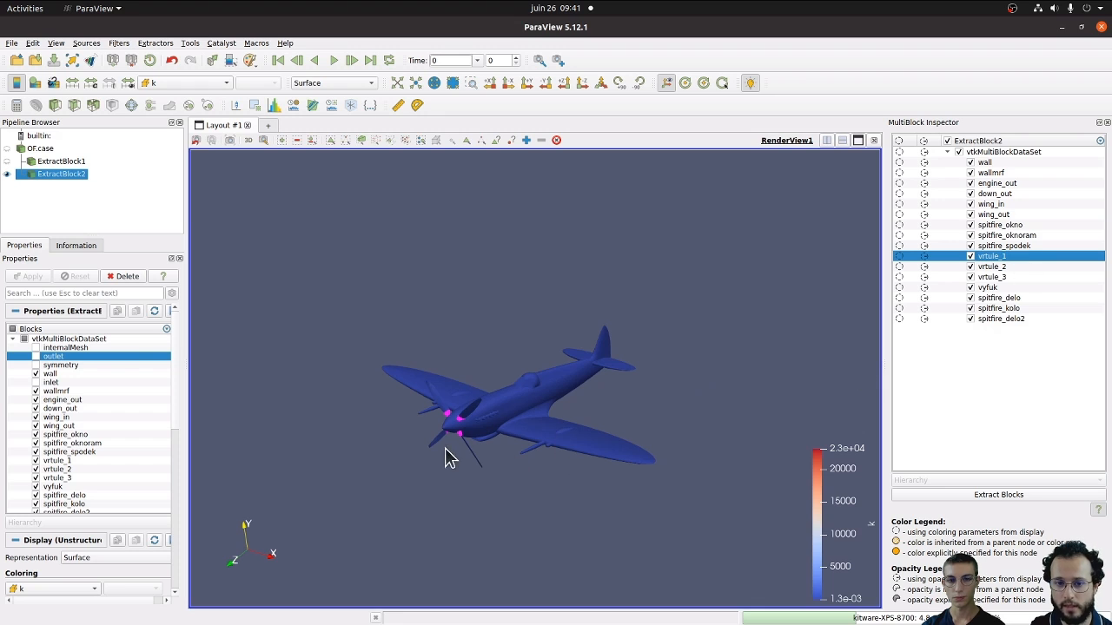
{"action": "left_click_drag", "start_coordinate": [447, 454], "coordinate": [398, 391]}
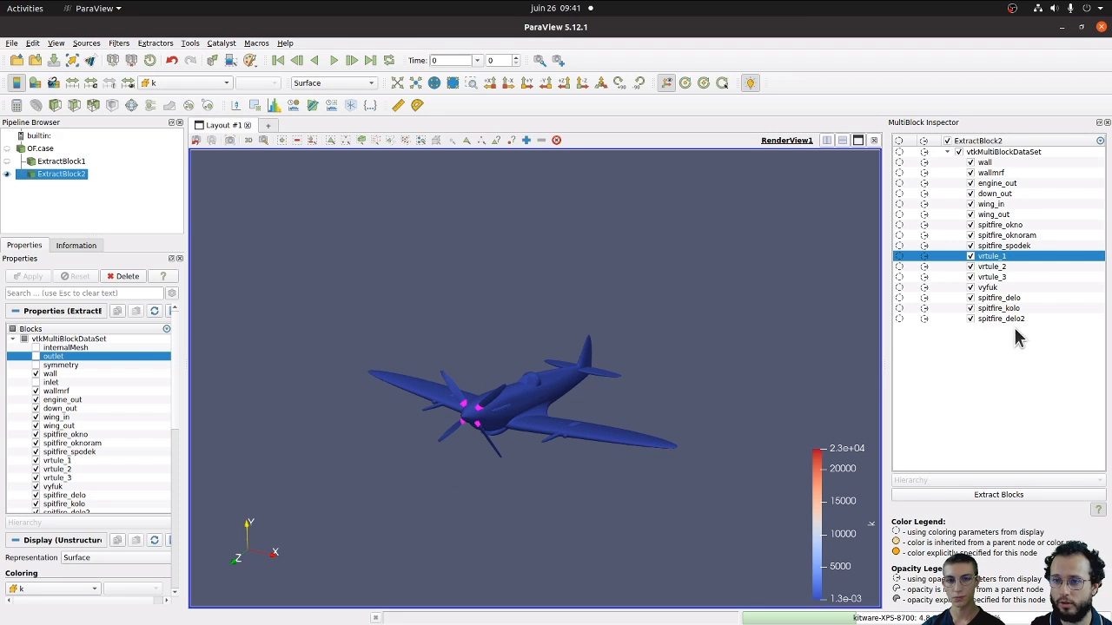
{"action": "left_click", "coordinate": [1000, 276]}
{"action": "left_click", "coordinate": [997, 266]}
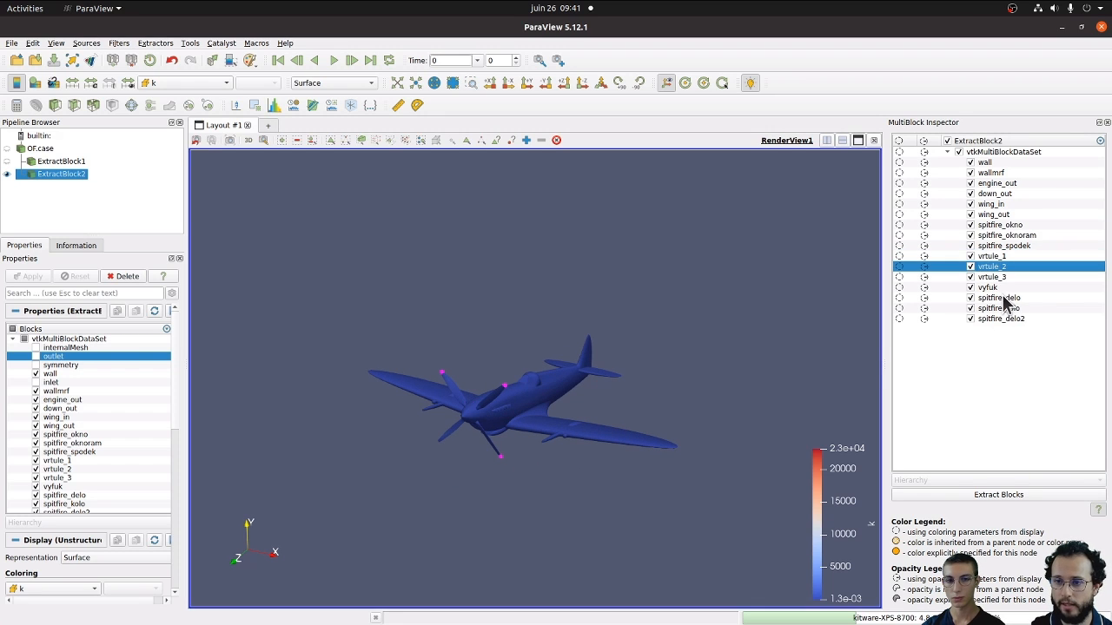
{"action": "left_click", "coordinate": [1003, 298]}
{"action": "left_click", "coordinate": [999, 309]}
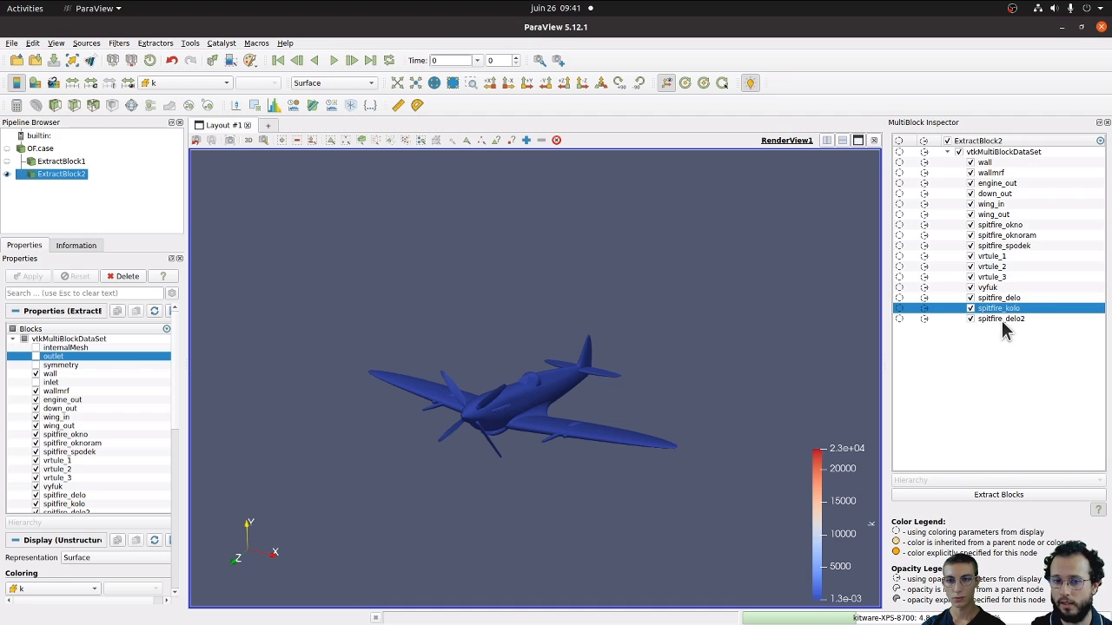
{"action": "left_click", "coordinate": [1001, 319]}
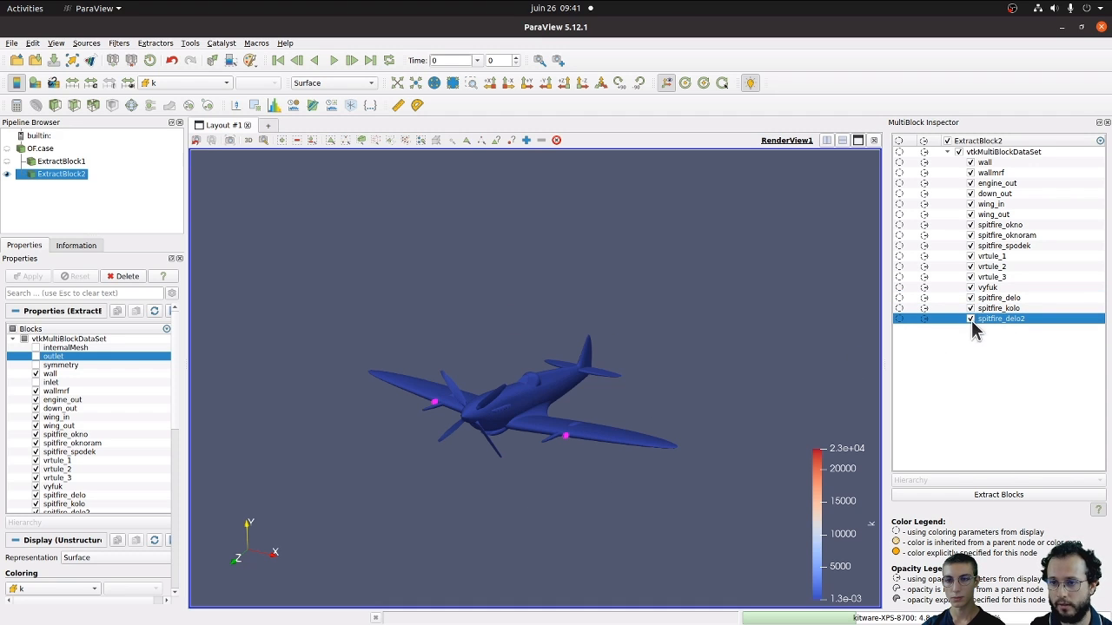
Isolate the wall block of ExtractBlock2 in the view and turn all blocks back on.
{"action": "left_click", "coordinate": [959, 151]}
{"action": "left_click", "coordinate": [971, 162]}
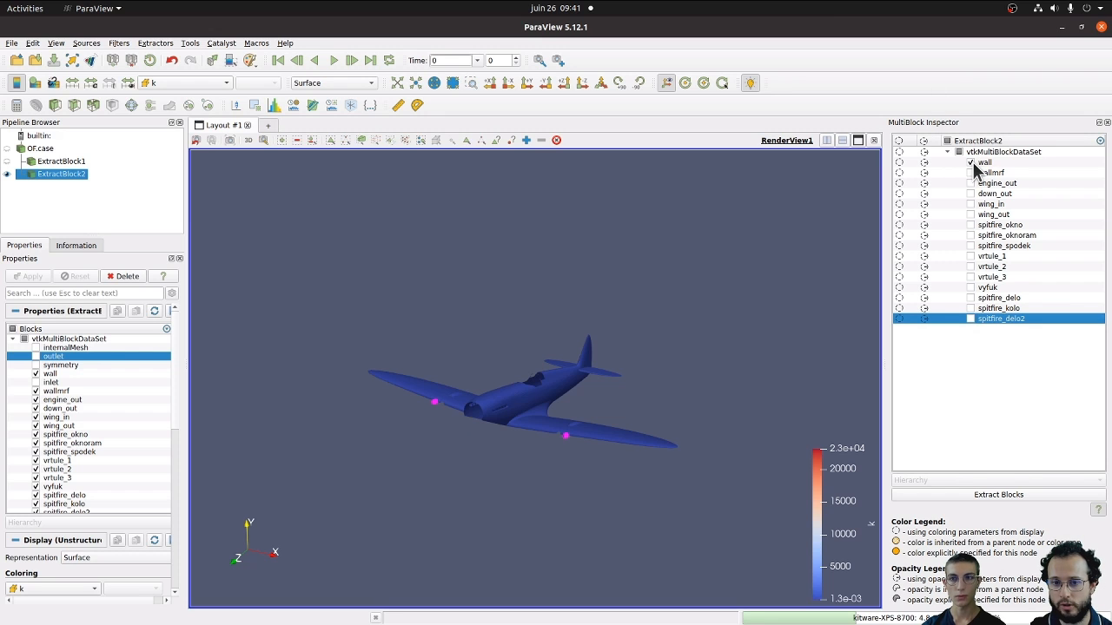
{"action": "left_click", "coordinate": [971, 163]}
{"action": "left_click", "coordinate": [959, 152]}
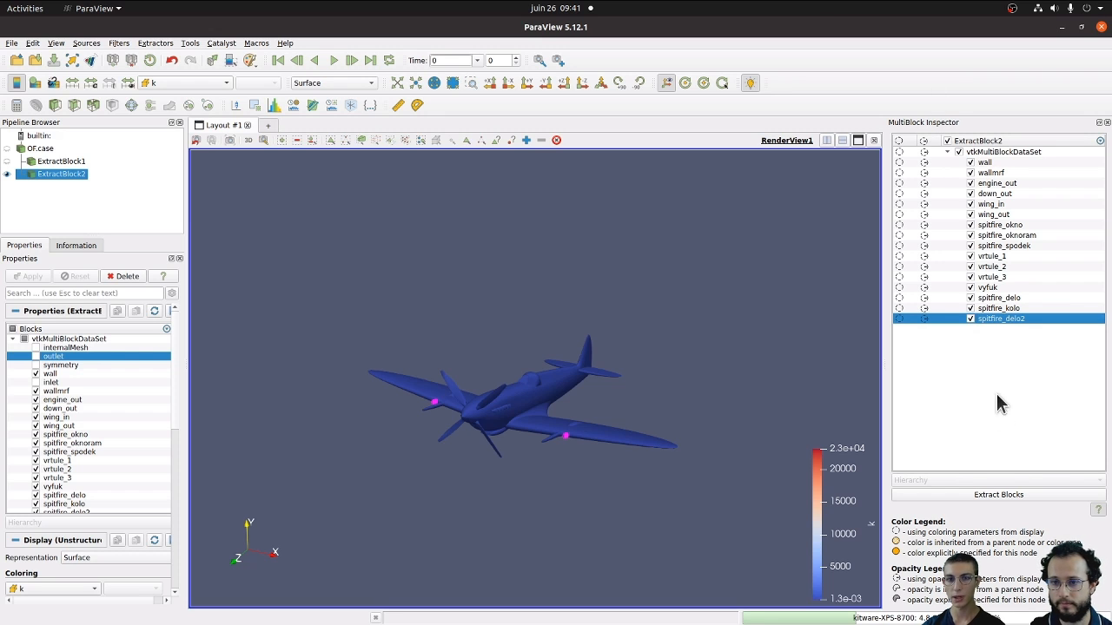
Close the MultiBlock Inspector and tilt the aircraft view slightly.
{"action": "left_click", "coordinate": [1099, 122]}
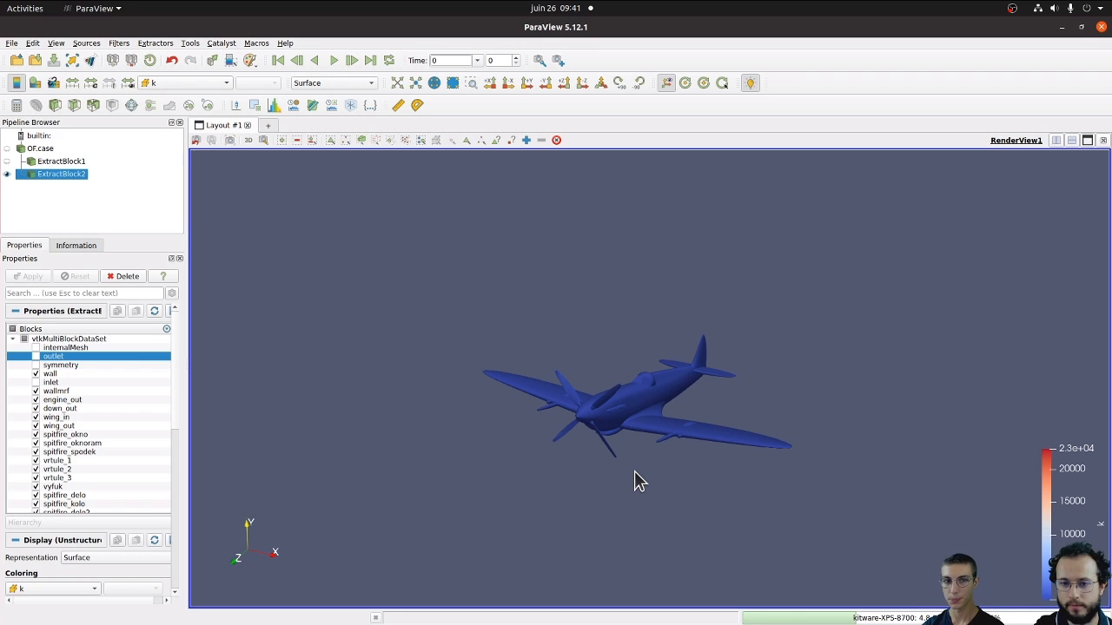
{"action": "left_click_drag", "start_coordinate": [637, 466], "coordinate": [640, 471]}
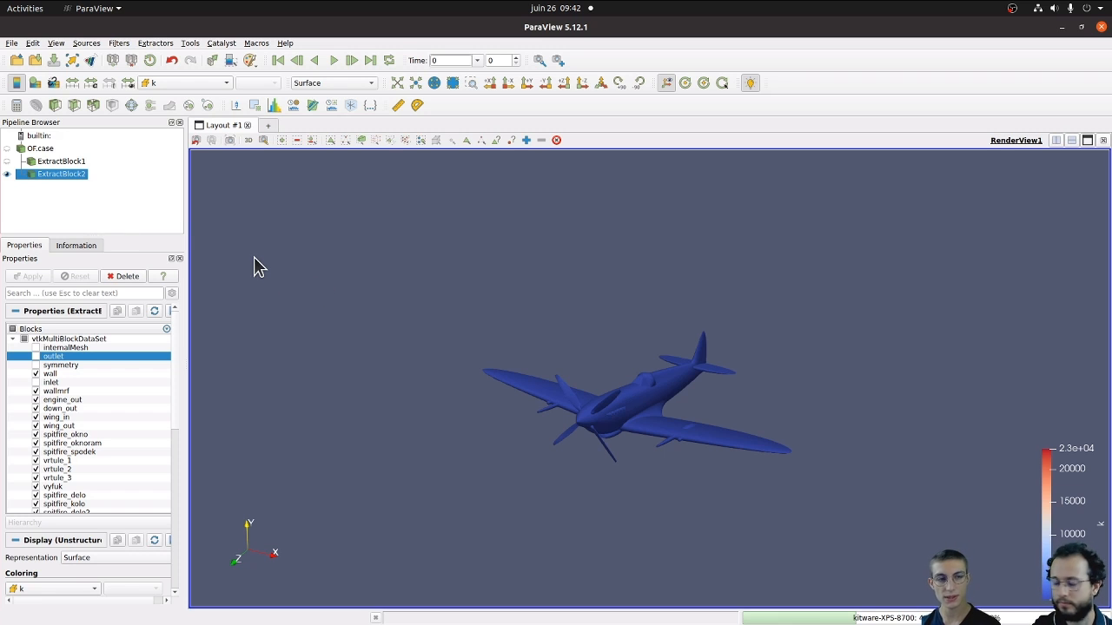
{"action": "left_click", "coordinate": [129, 217]}
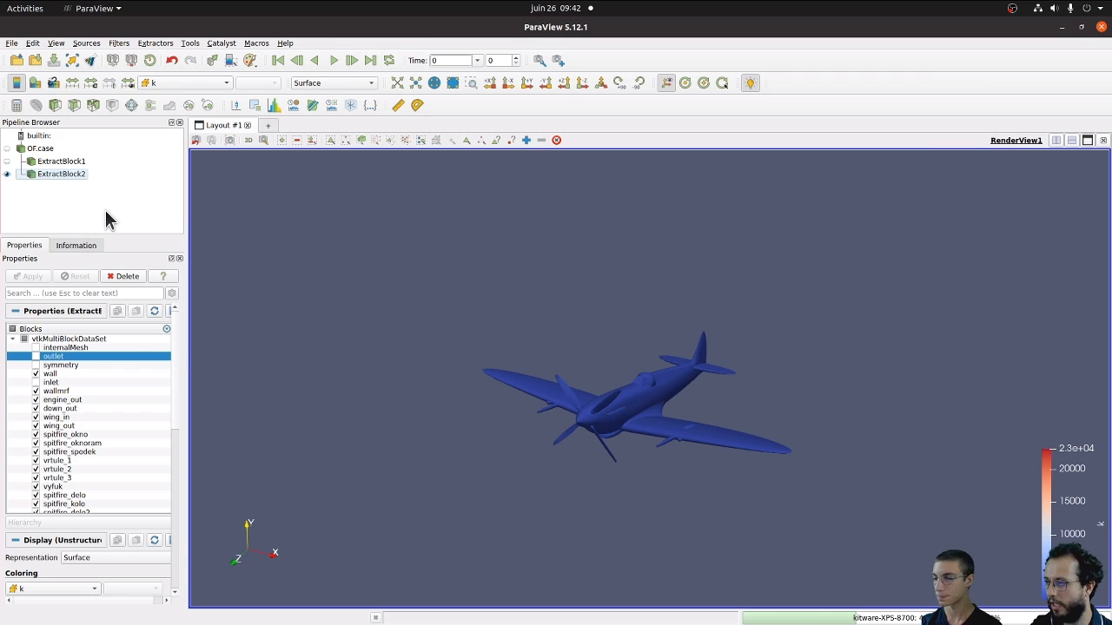
{"action": "left_click", "coordinate": [70, 162]}
{"action": "left_click", "coordinate": [69, 174]}
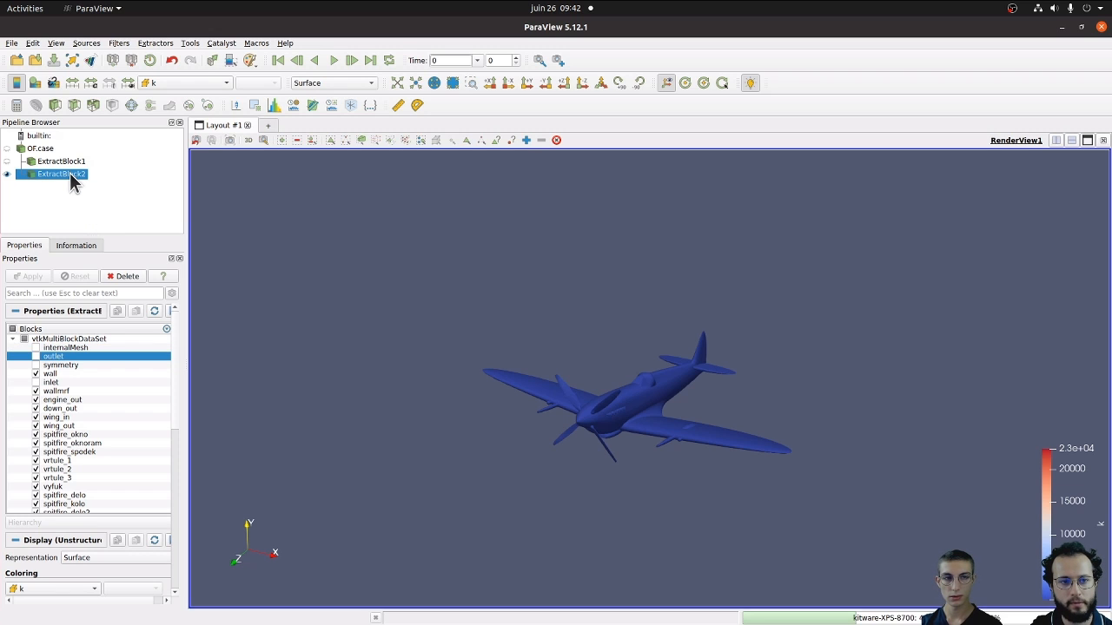
{"action": "left_click", "coordinate": [65, 161]}
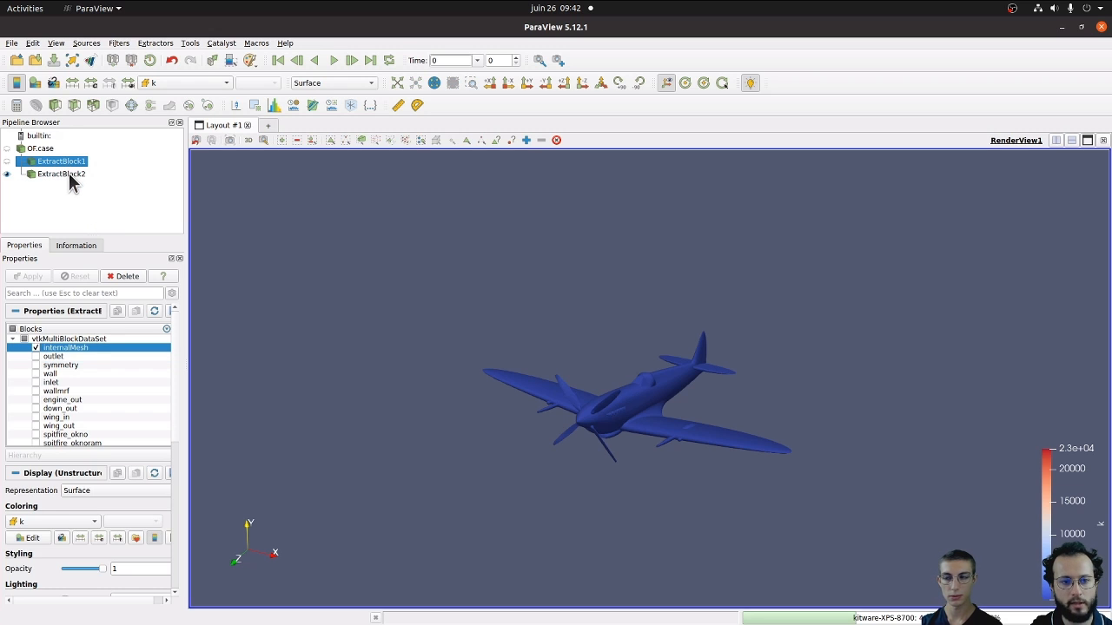
{"action": "left_click", "coordinate": [68, 173]}
{"action": "left_click", "coordinate": [76, 205]}
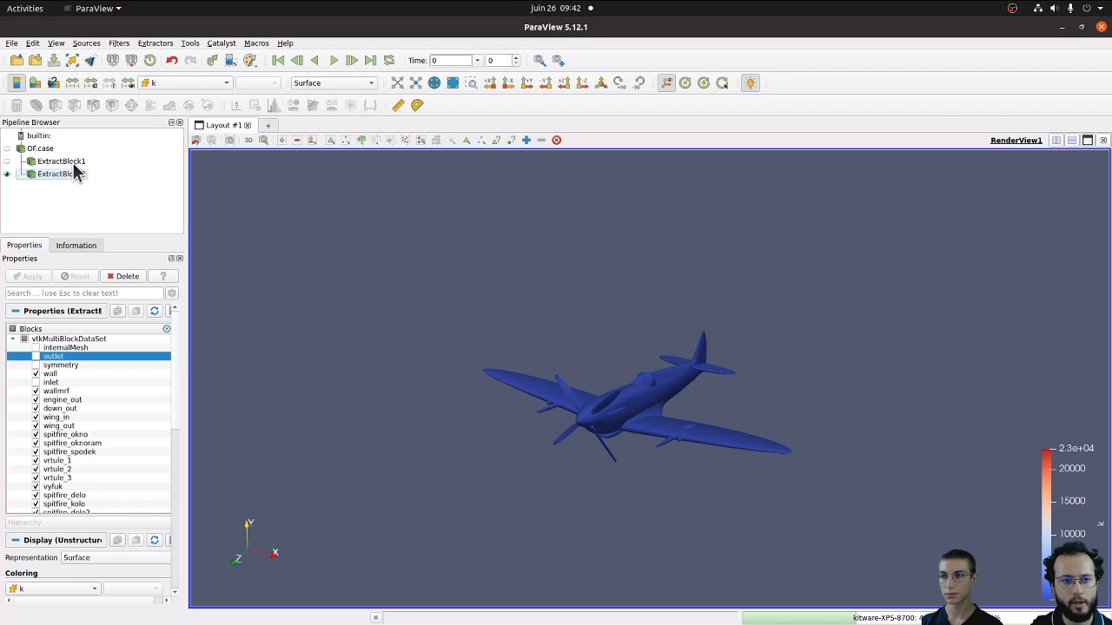
Rename ExtractBlock1 as Fluid in the pipeline.
{"action": "left_click", "coordinate": [68, 161]}
{"action": "right_click", "coordinate": [68, 160]}
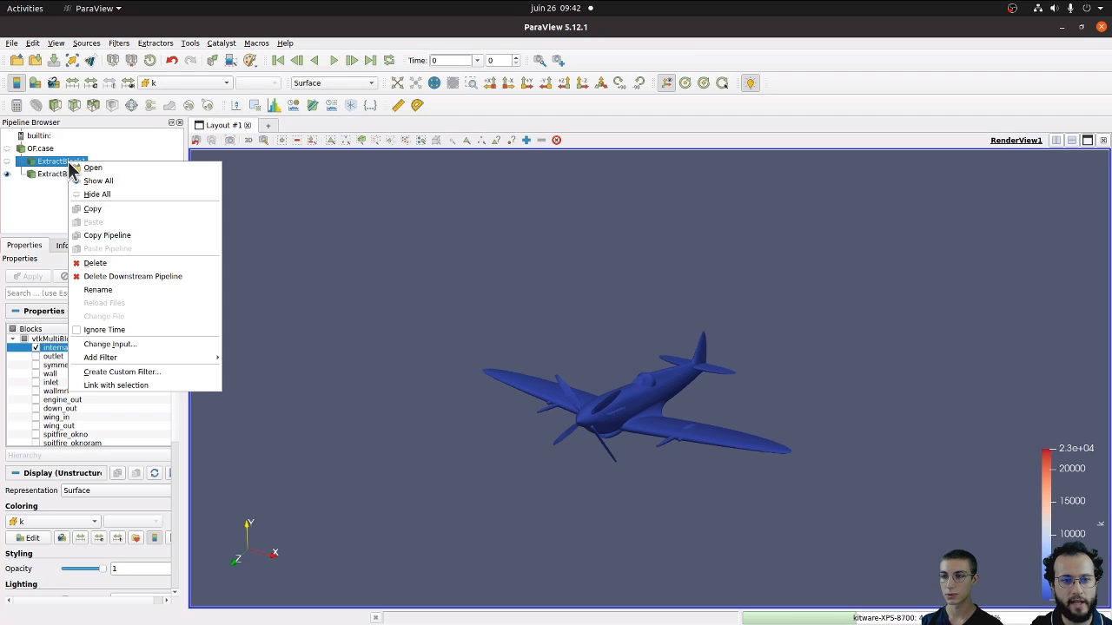
{"action": "left_click", "coordinate": [110, 293]}
{"action": "type", "text": "Fluid"}
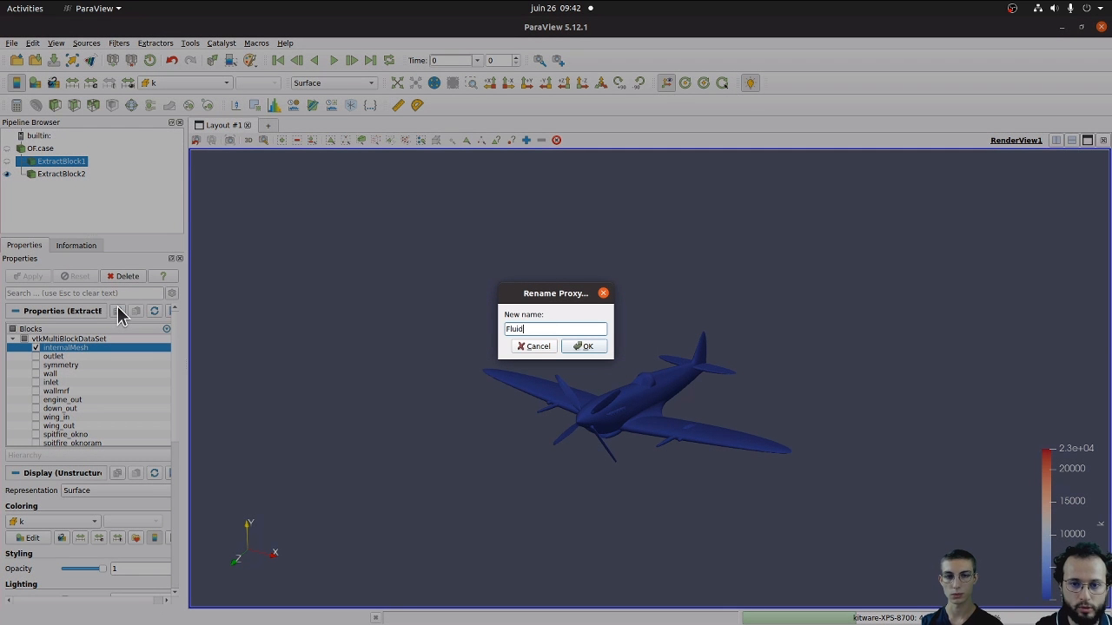
{"action": "key", "text": "Return"}
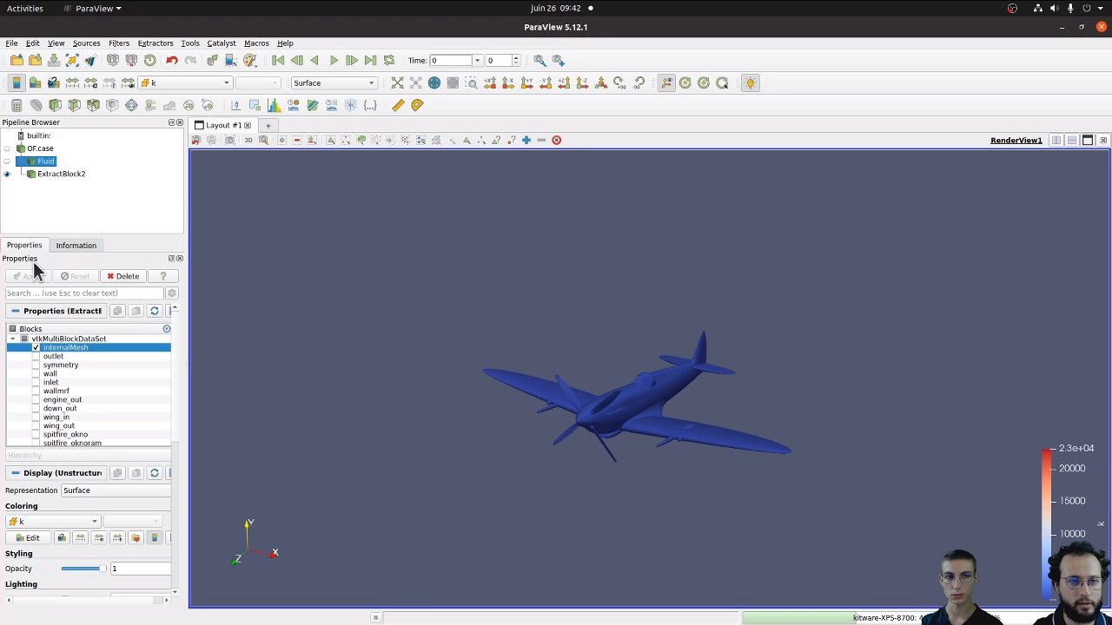
Rename ExtractBlock2 as Plane in the pipeline.
{"action": "left_click", "coordinate": [59, 177]}
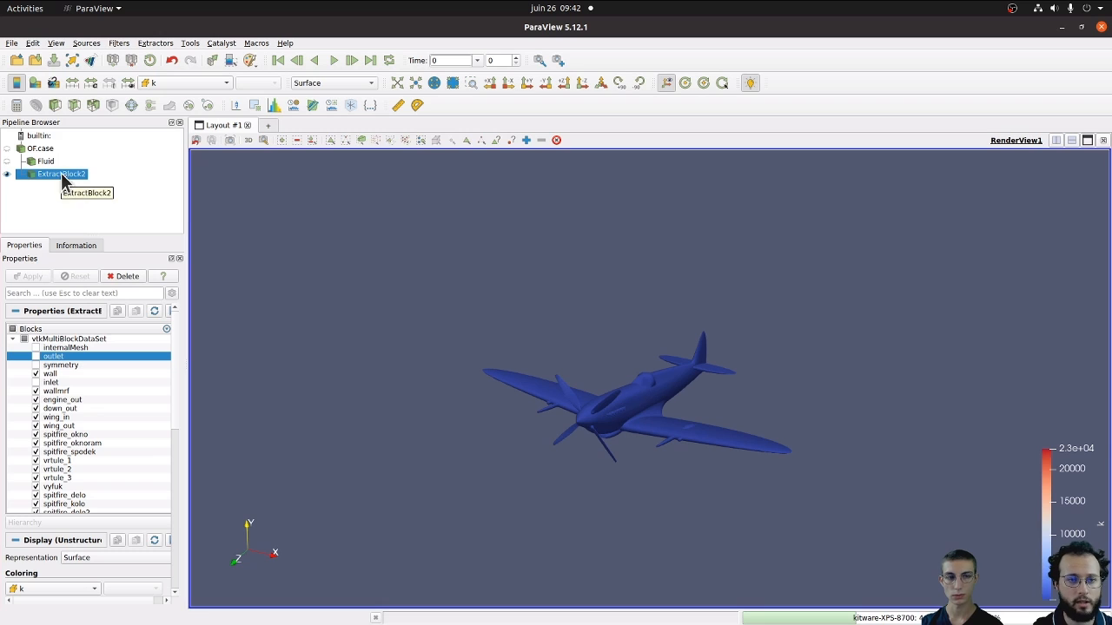
{"action": "left_click", "coordinate": [59, 176]}
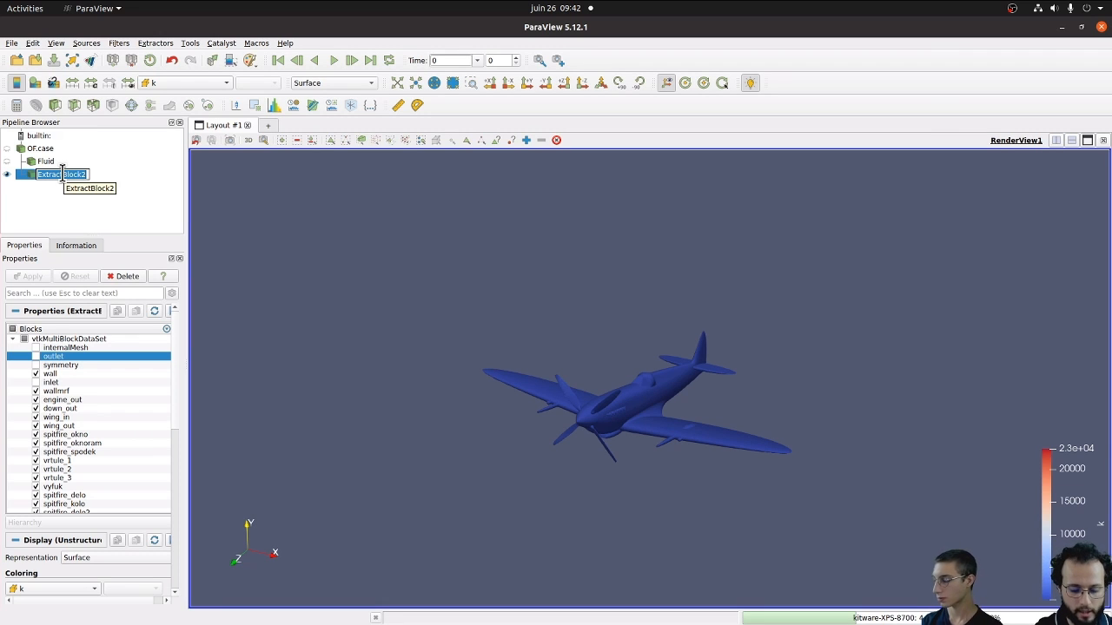
{"action": "type", "text": "Plane"}
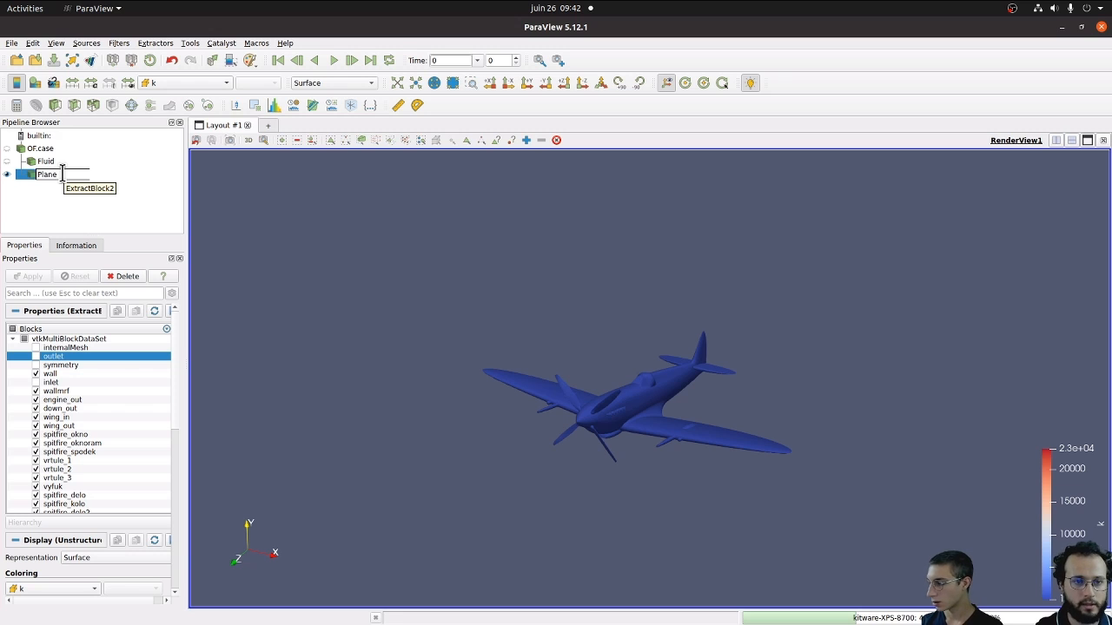
{"action": "key", "text": "Return"}
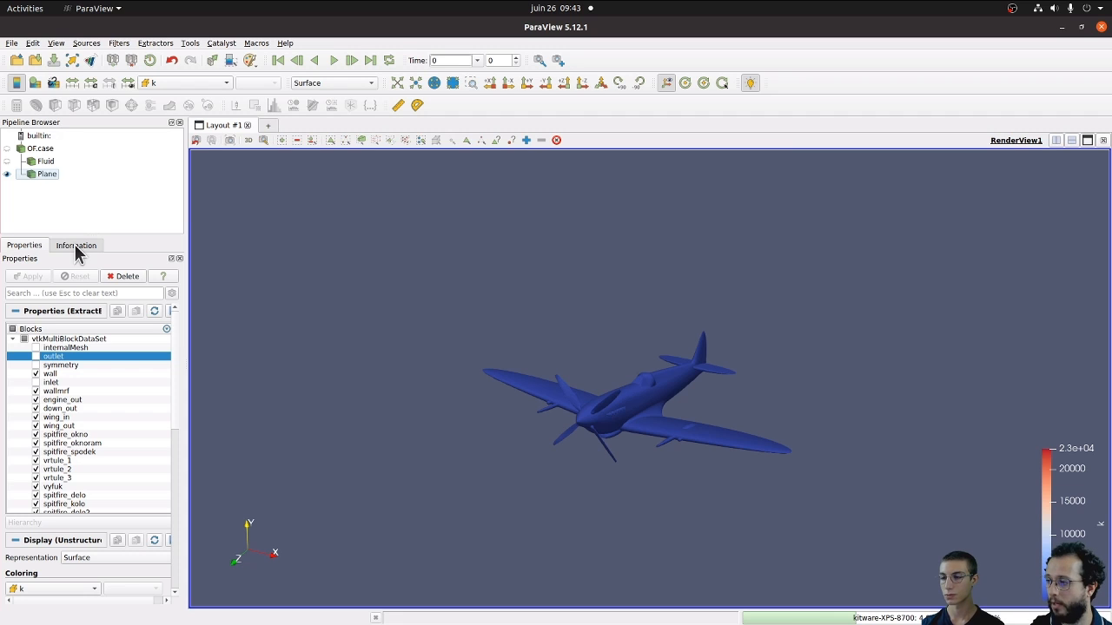
Save the current session as a ParaView state file named plane-analysis in the Analysis-States folder.
{"action": "left_click_drag", "start_coordinate": [499, 461], "coordinate": [551, 390]}
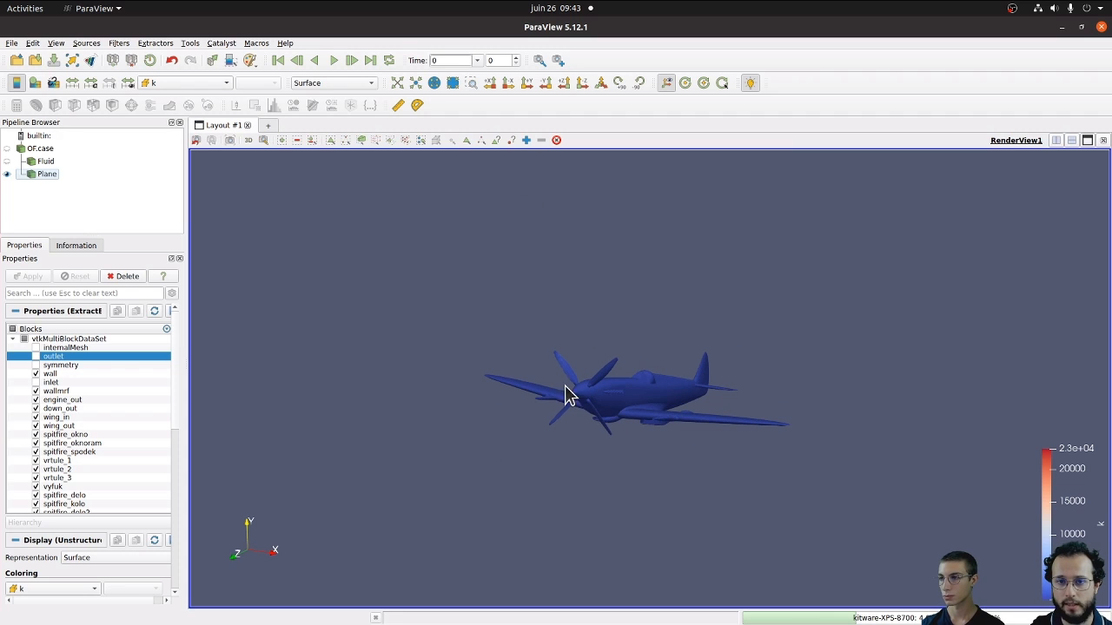
{"action": "left_click", "coordinate": [12, 44]}
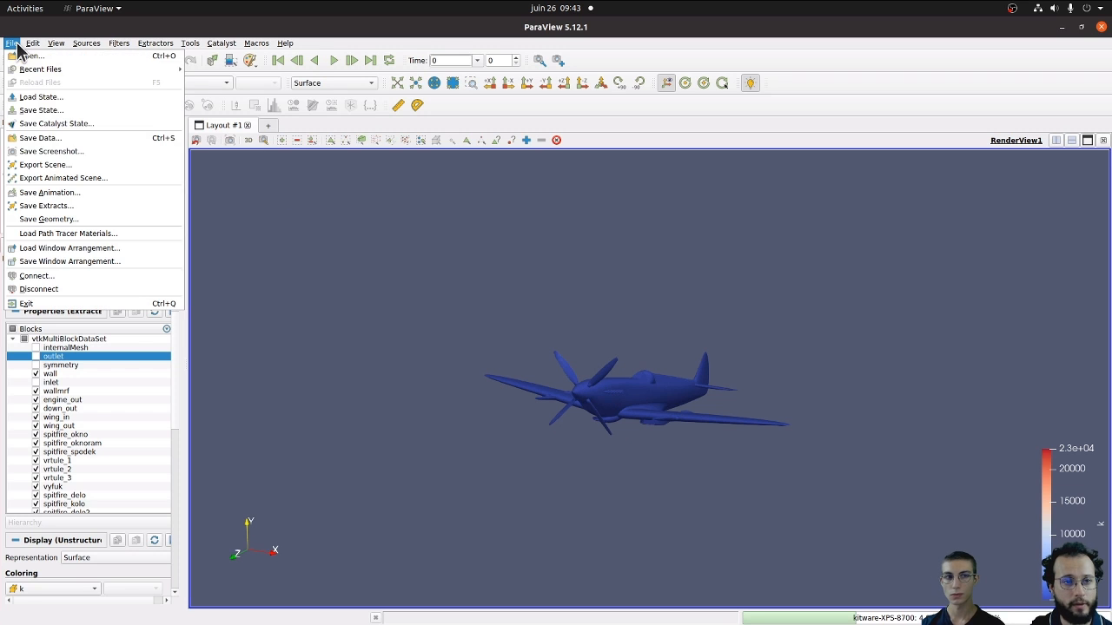
{"action": "left_click", "coordinate": [77, 111]}
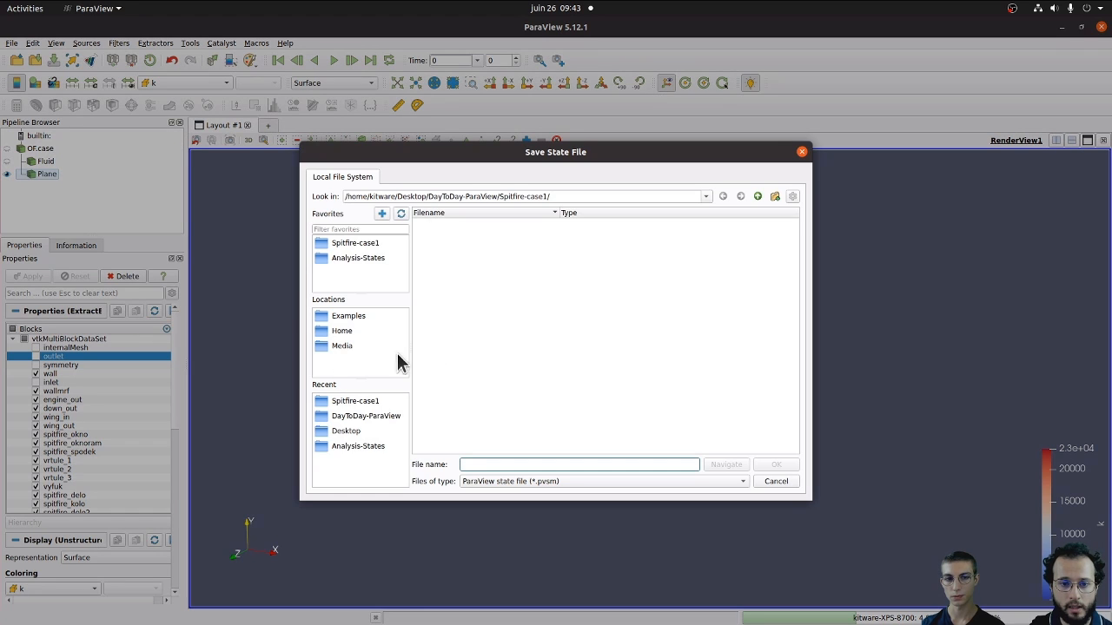
{"action": "left_click", "coordinate": [374, 258]}
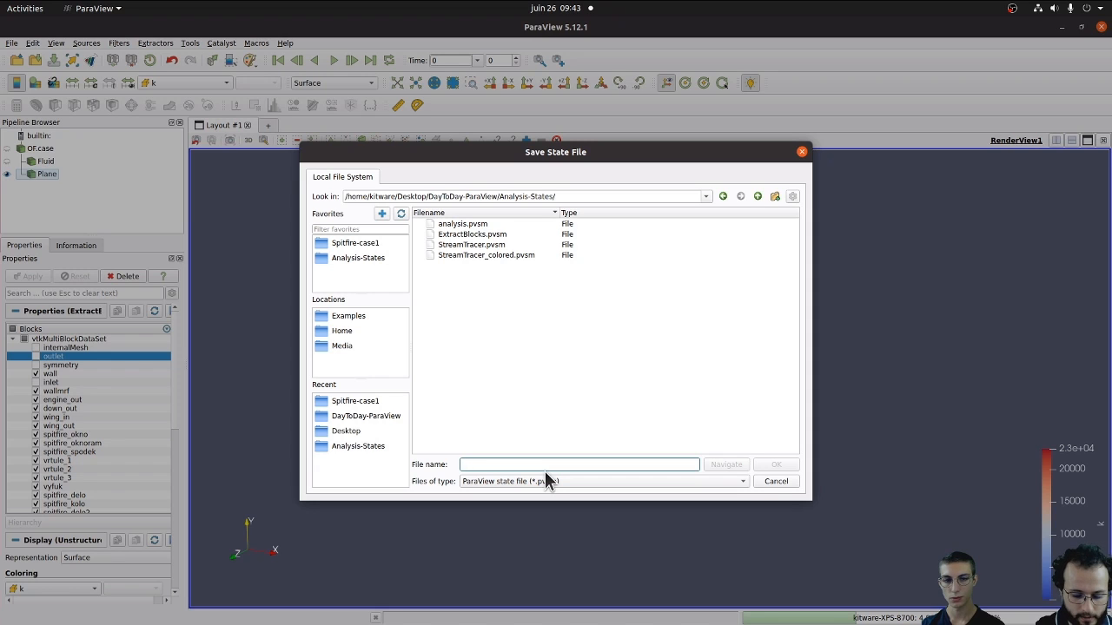
{"action": "type", "text": "plane"}
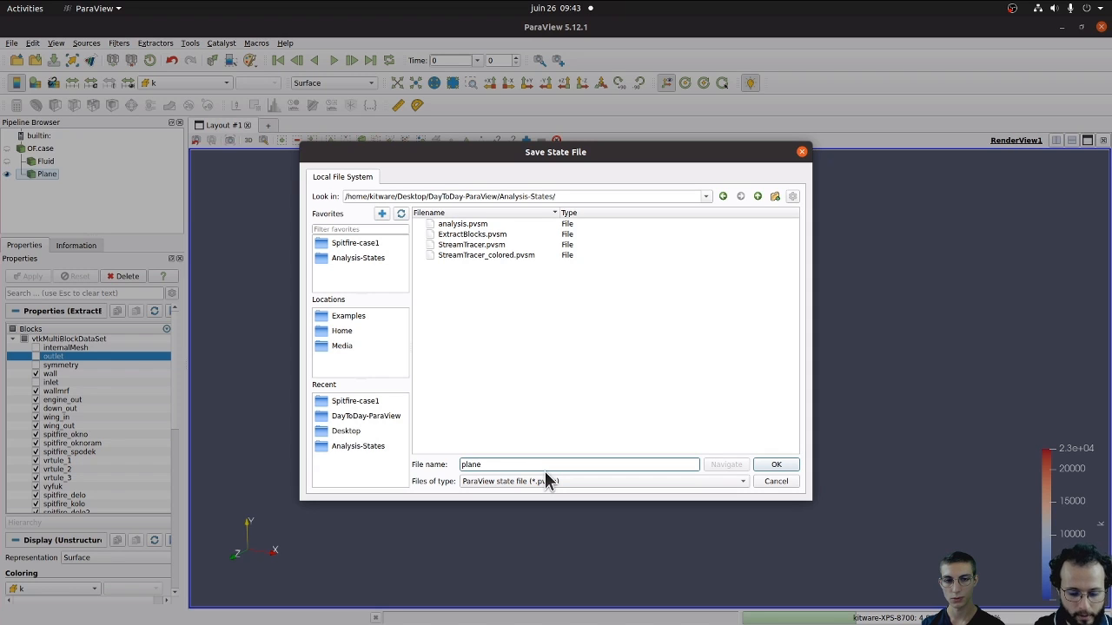
{"action": "type", "text": "-analysis"}
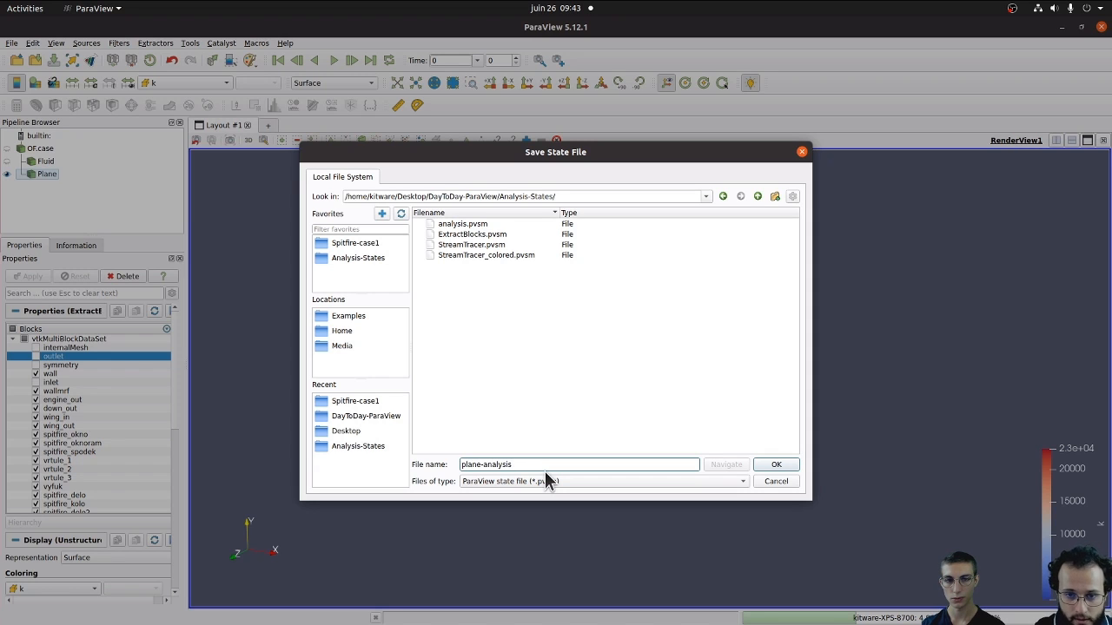
{"action": "left_click", "coordinate": [775, 466]}
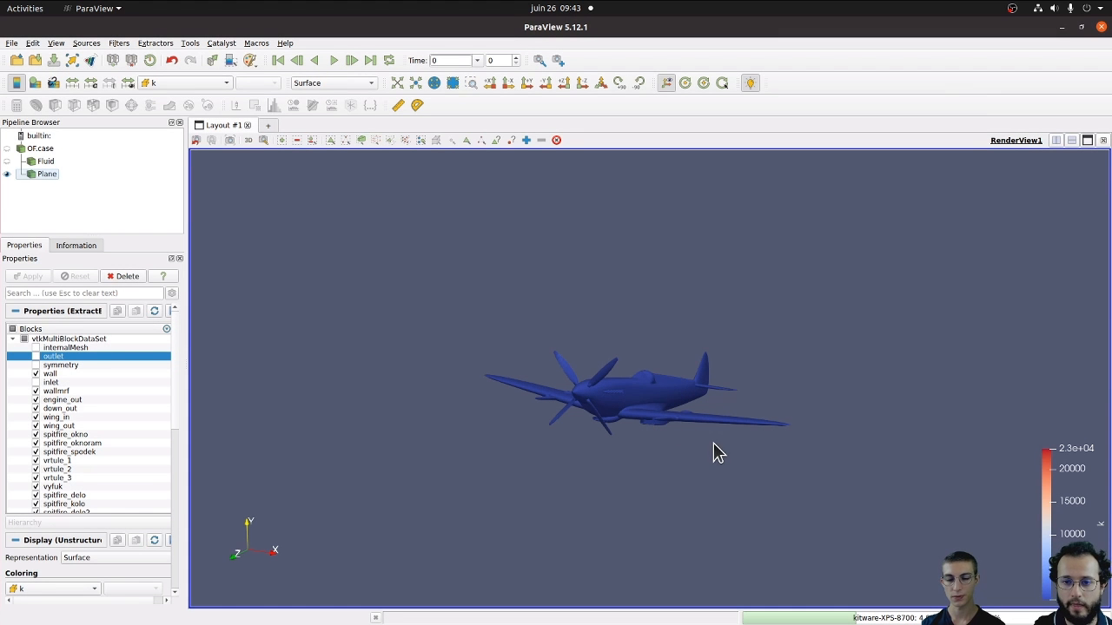
Reset the session, discarding the current visualization and its whole pipeline.
{"action": "left_click_drag", "start_coordinate": [712, 449], "coordinate": [672, 467]}
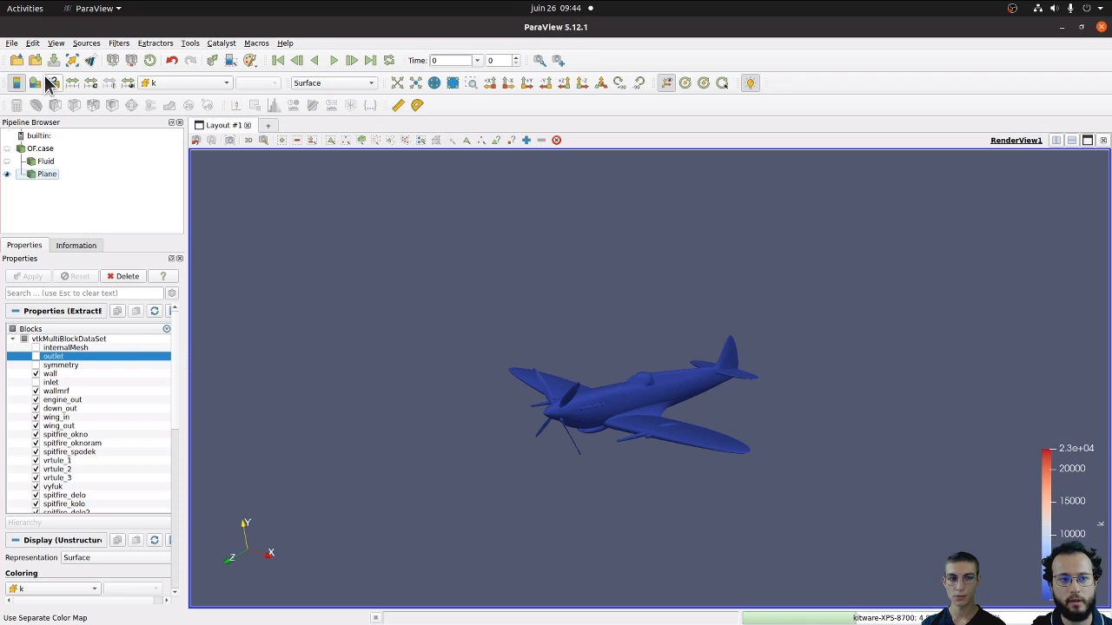
{"action": "left_click", "coordinate": [153, 66]}
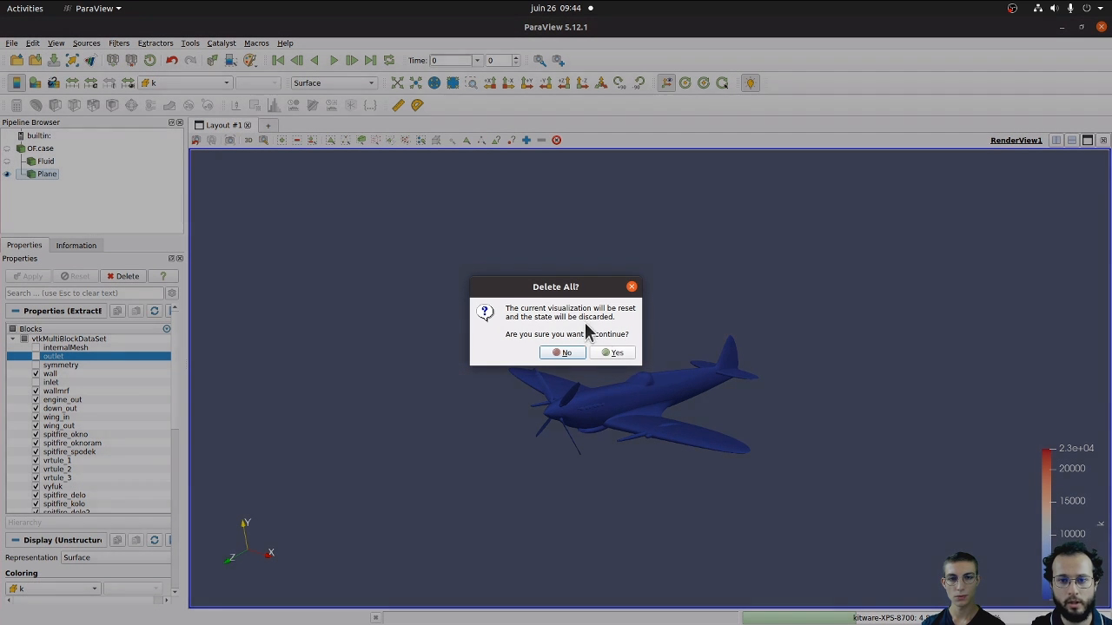
{"action": "left_click", "coordinate": [613, 356]}
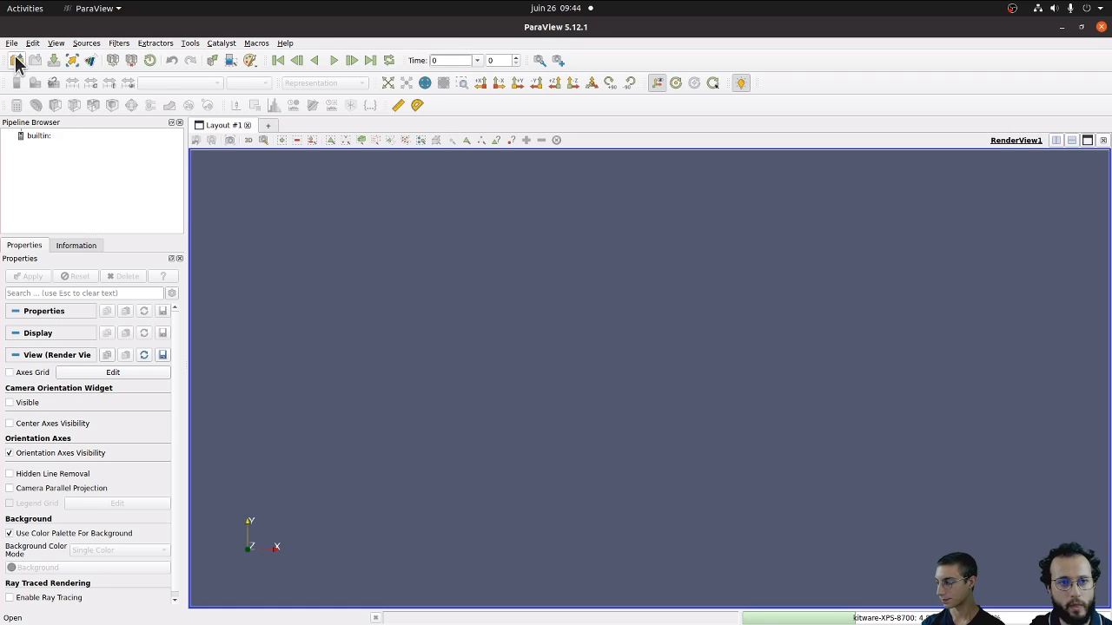
Choose the StreamTracer_colored.pvsm state file in the Analysis-States folder for loading.
{"action": "left_click", "coordinate": [11, 42]}
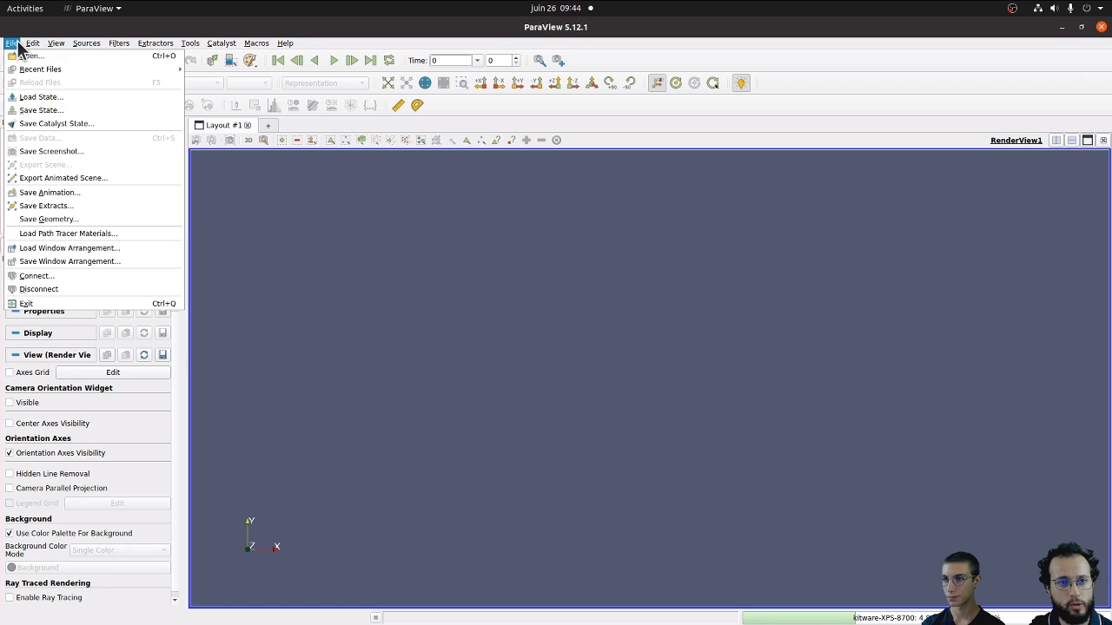
{"action": "left_click", "coordinate": [39, 97]}
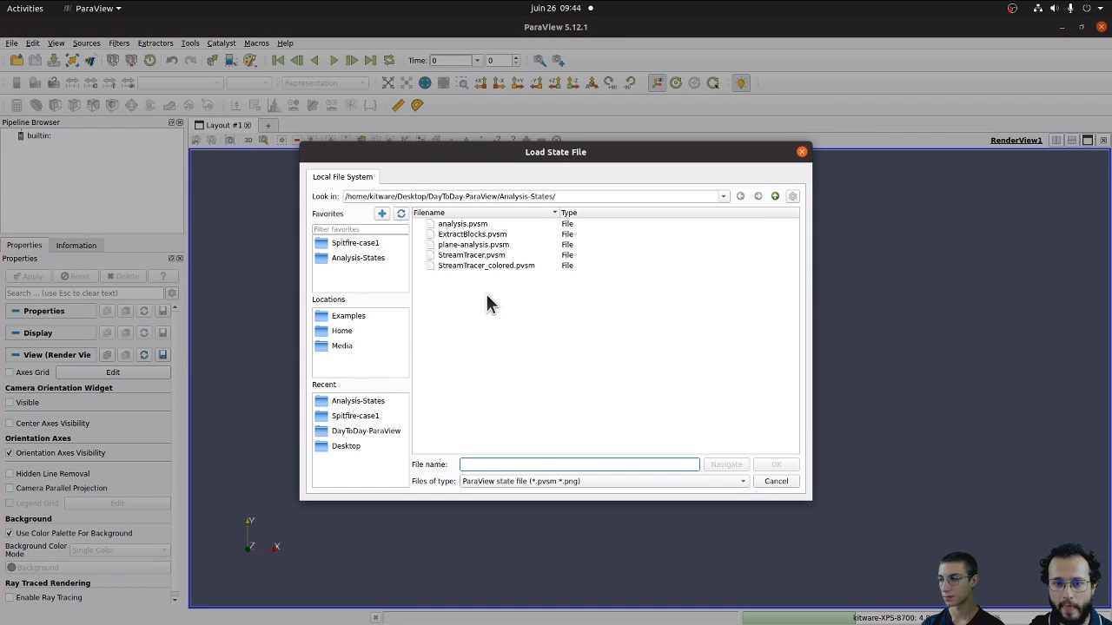
{"action": "left_click", "coordinate": [492, 266]}
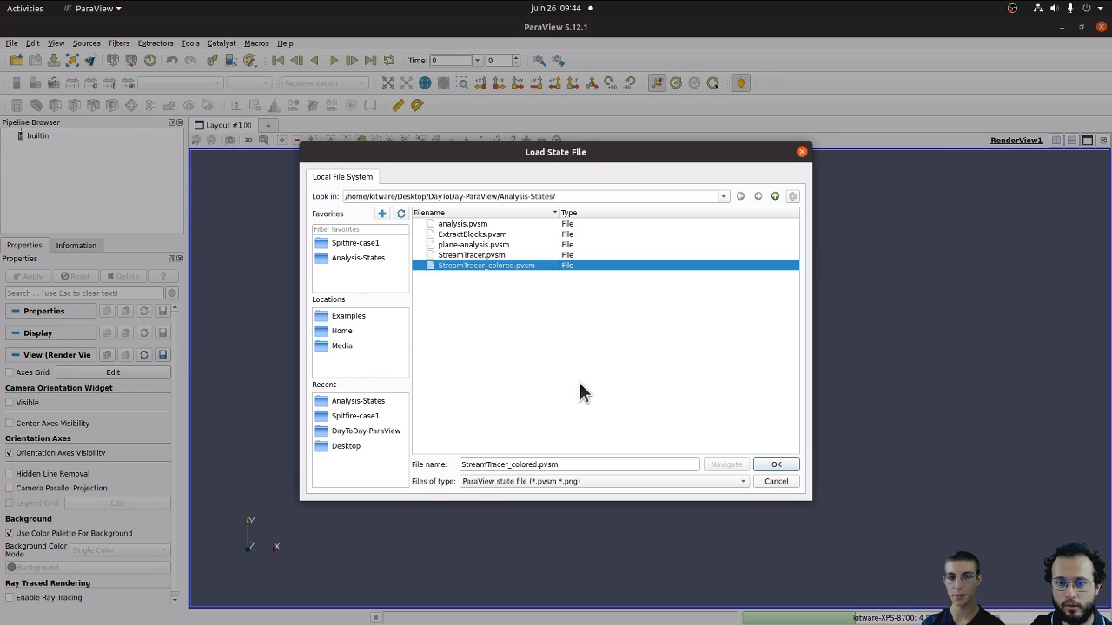
{"action": "left_click", "coordinate": [778, 466]}
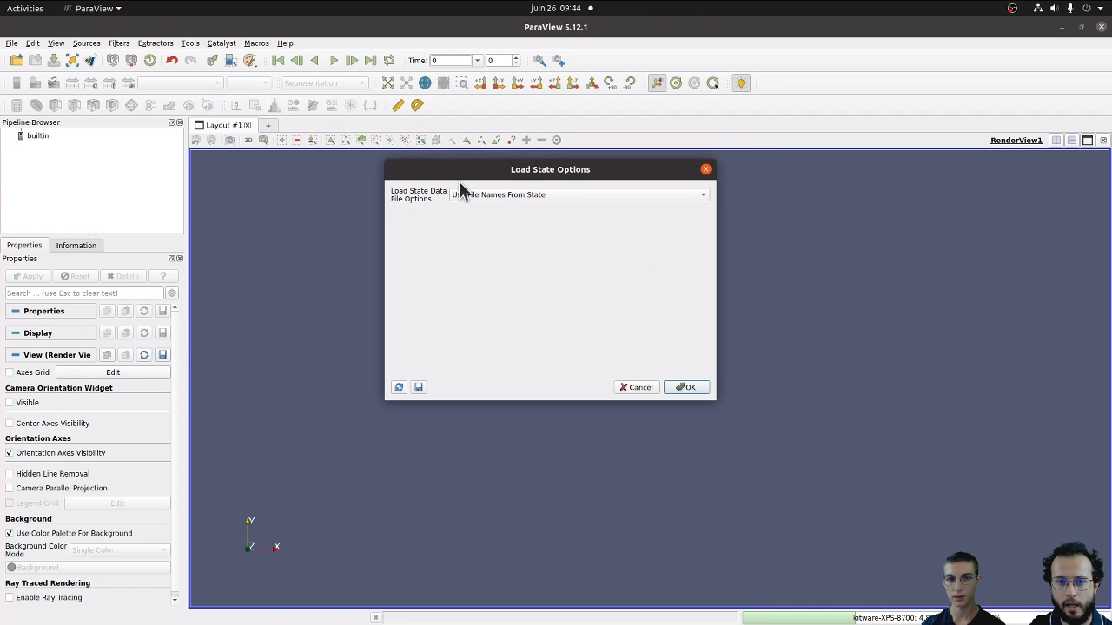
Load the state with its data files searched under the Spitfire-case1 directory, and enlarge the pipeline list.
{"action": "left_click", "coordinate": [546, 196]}
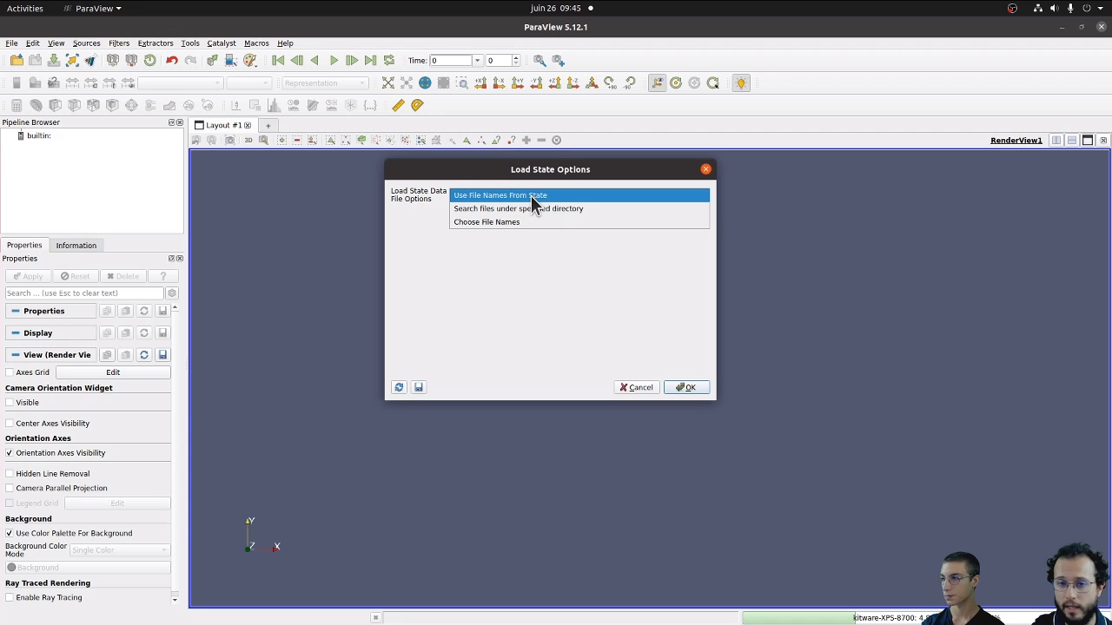
{"action": "left_click", "coordinate": [571, 209]}
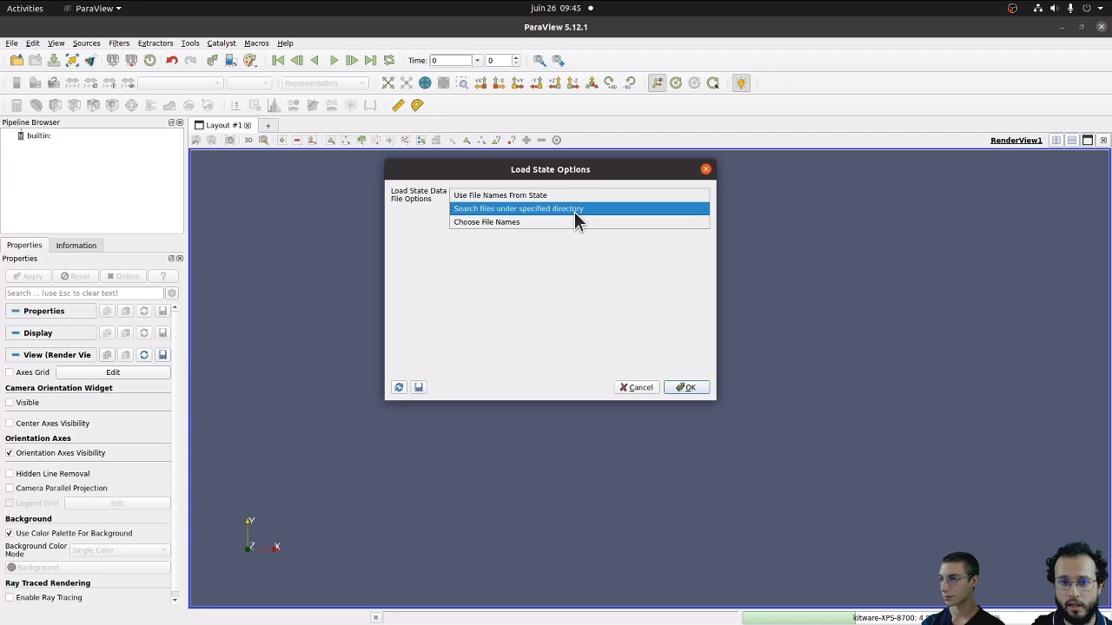
{"action": "left_click", "coordinate": [574, 212]}
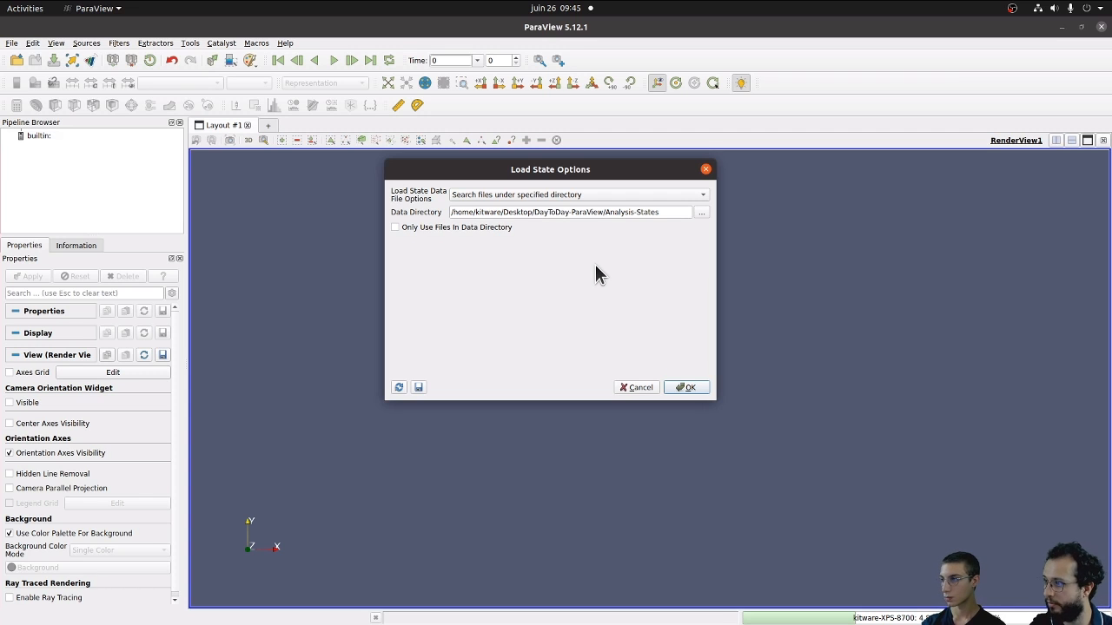
{"action": "left_click", "coordinate": [702, 213]}
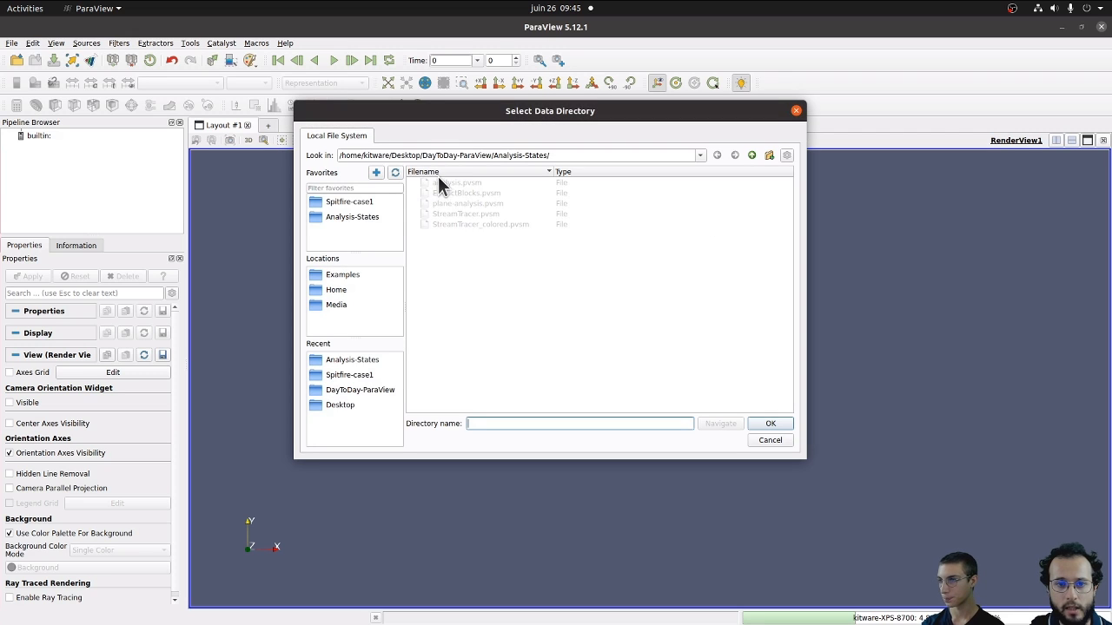
{"action": "left_click", "coordinate": [361, 205]}
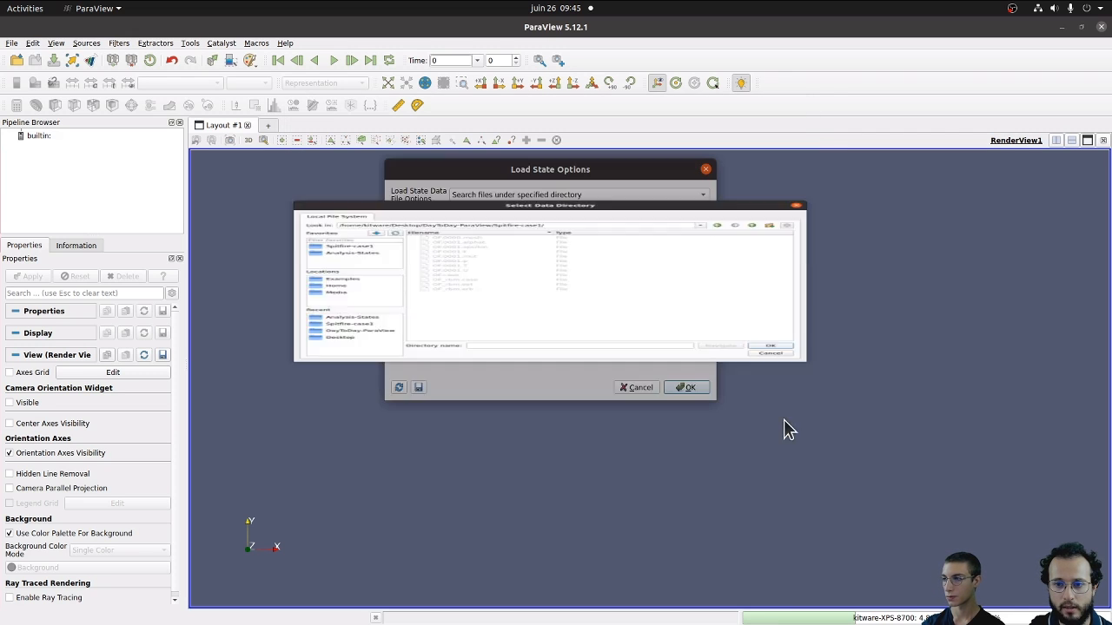
{"action": "left_click", "coordinate": [784, 421]}
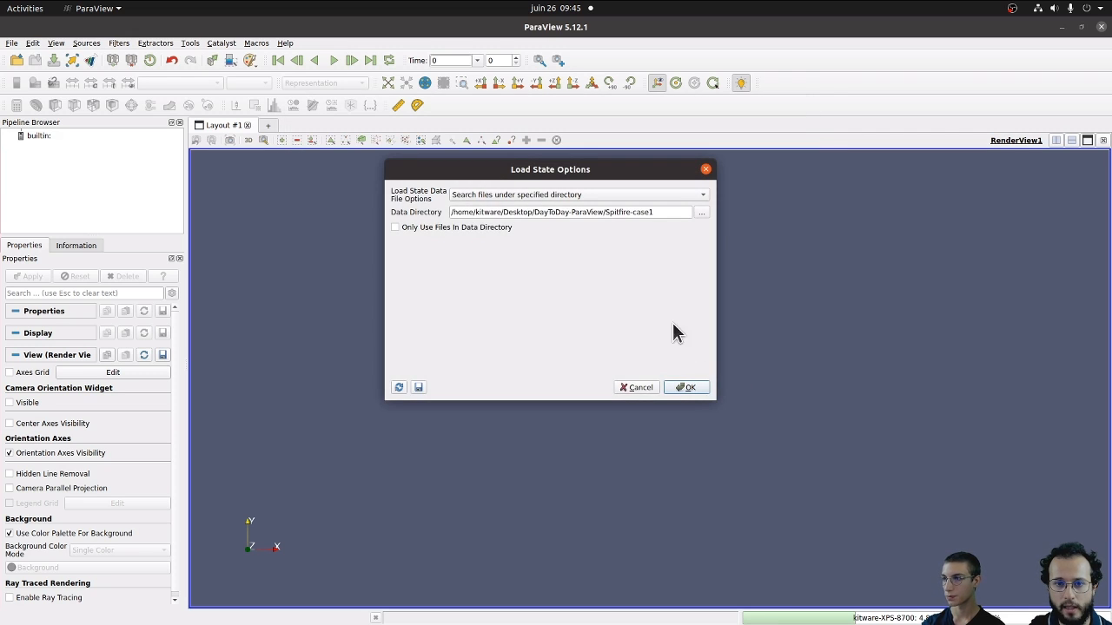
{"action": "left_click", "coordinate": [688, 387]}
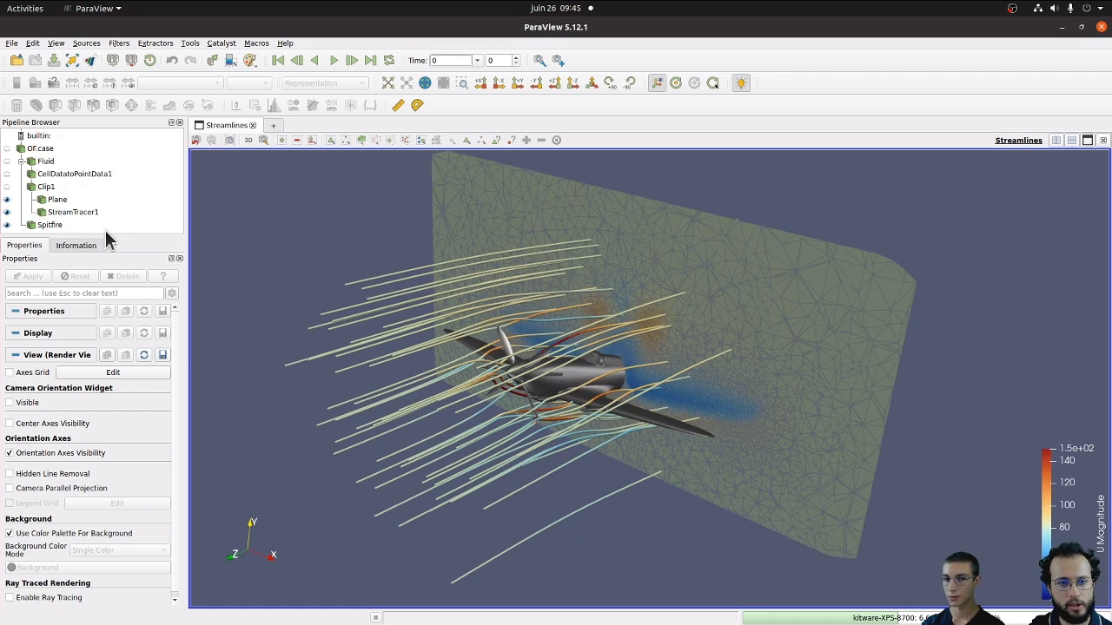
{"action": "left_click_drag", "start_coordinate": [116, 238], "coordinate": [96, 279]}
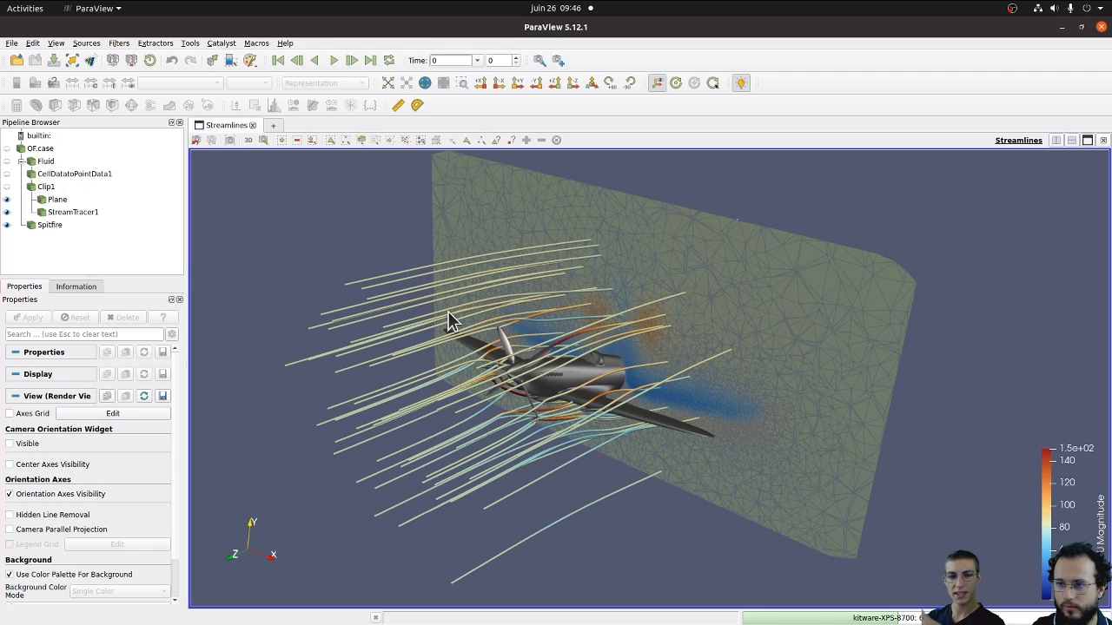
Tilt the normal of the Plane slice in the 3D view and discard the unapplied change.
{"action": "left_click", "coordinate": [56, 201]}
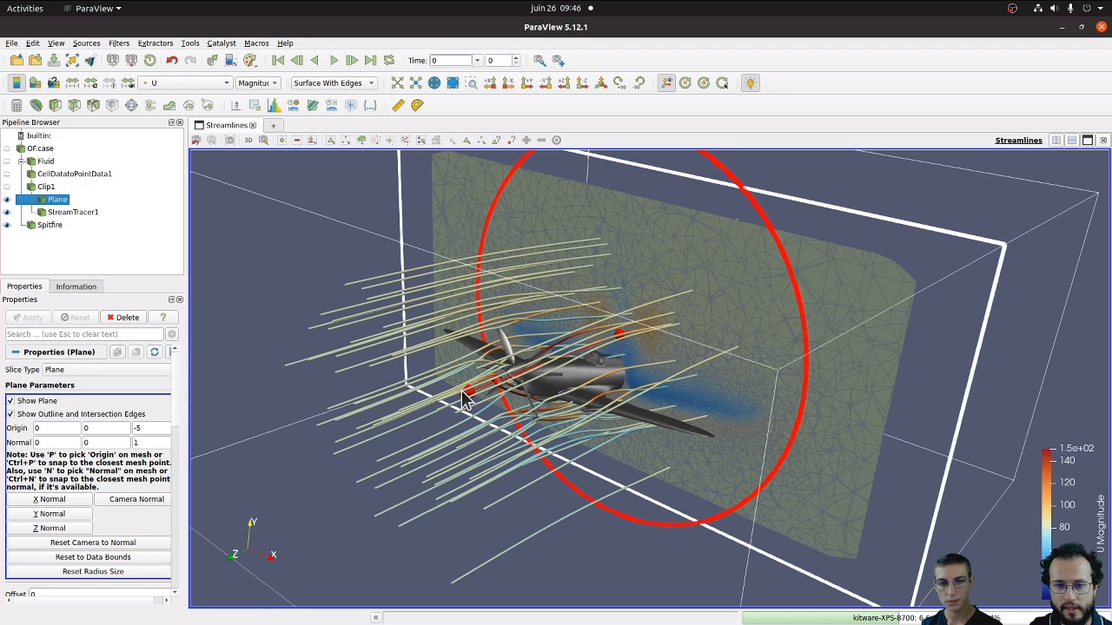
{"action": "left_click_drag", "start_coordinate": [469, 396], "coordinate": [508, 400]}
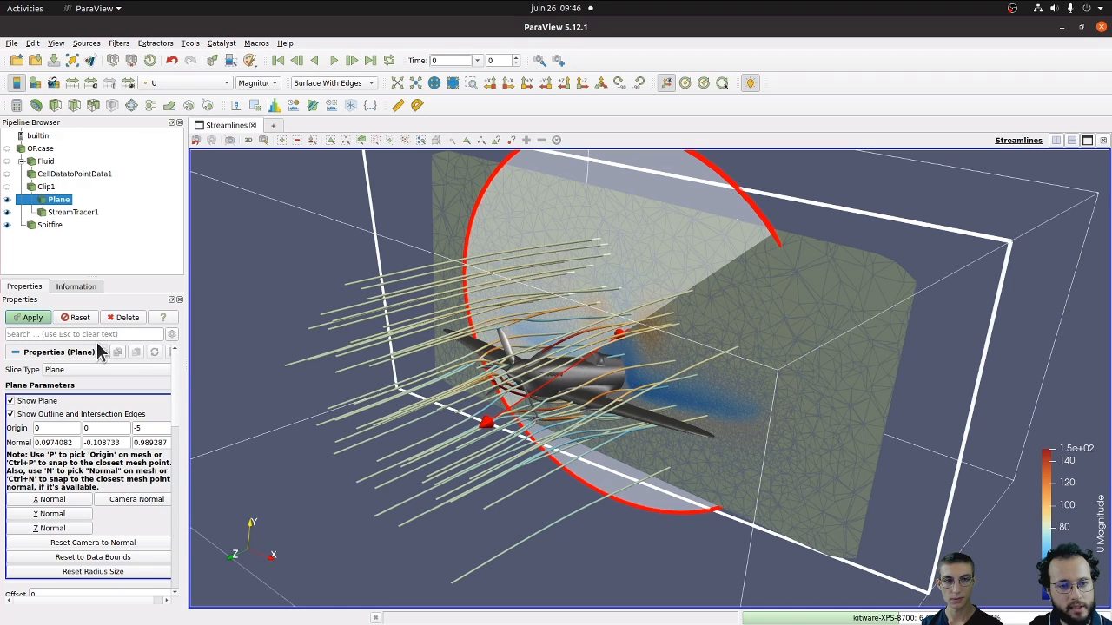
{"action": "left_click", "coordinate": [81, 319]}
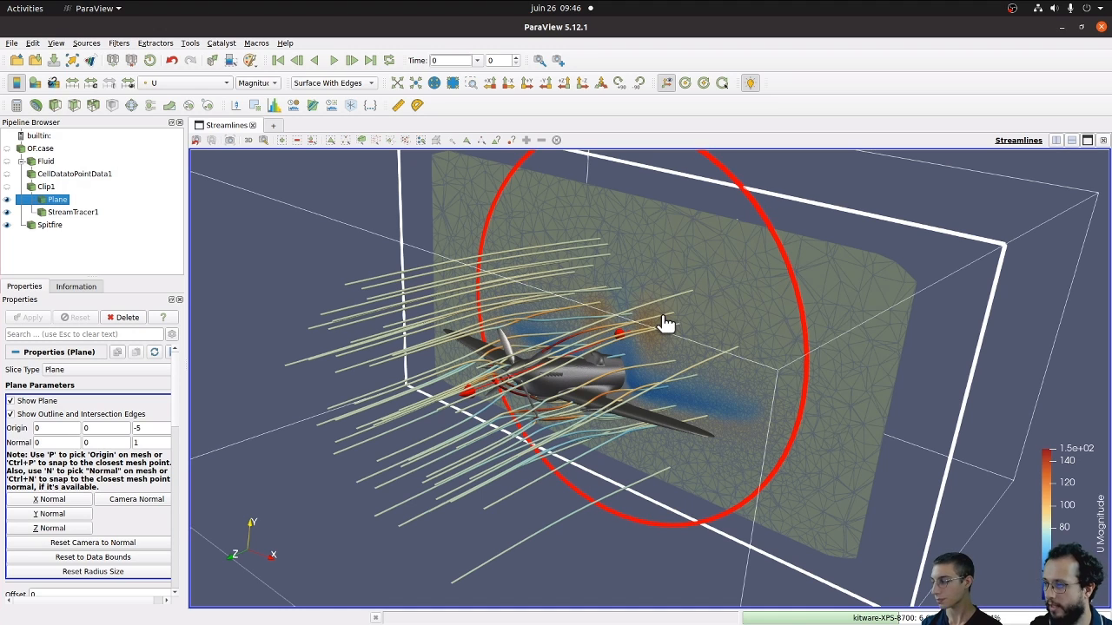
Move the Plane slice along its normal to a Z origin of about -2.97 and apply it.
{"action": "left_click_drag", "start_coordinate": [749, 338], "coordinate": [539, 344]}
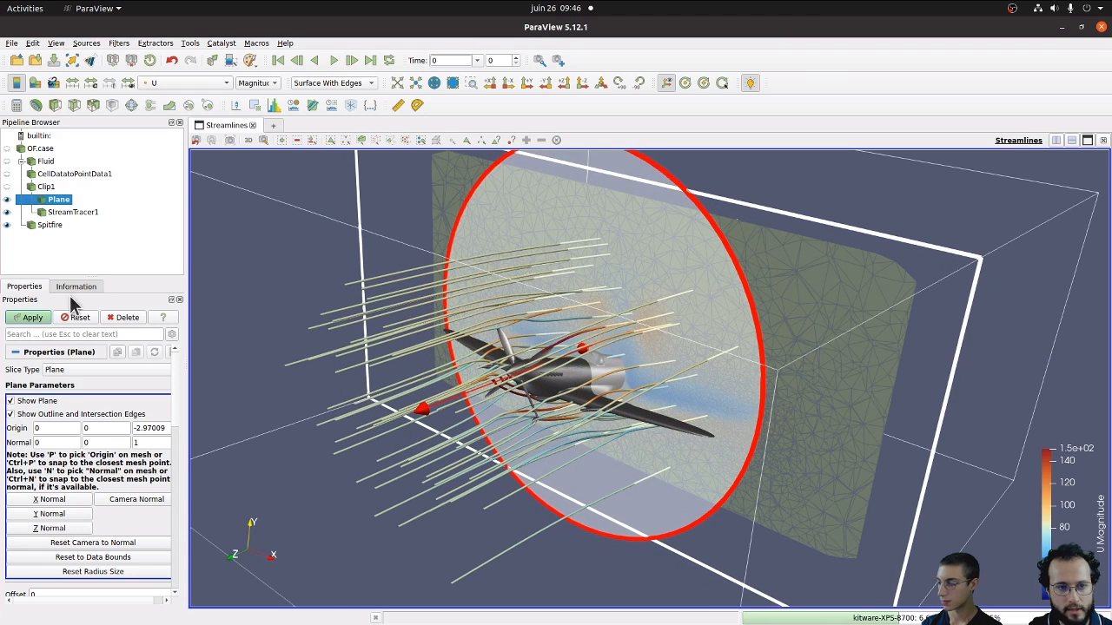
{"action": "left_click", "coordinate": [29, 318]}
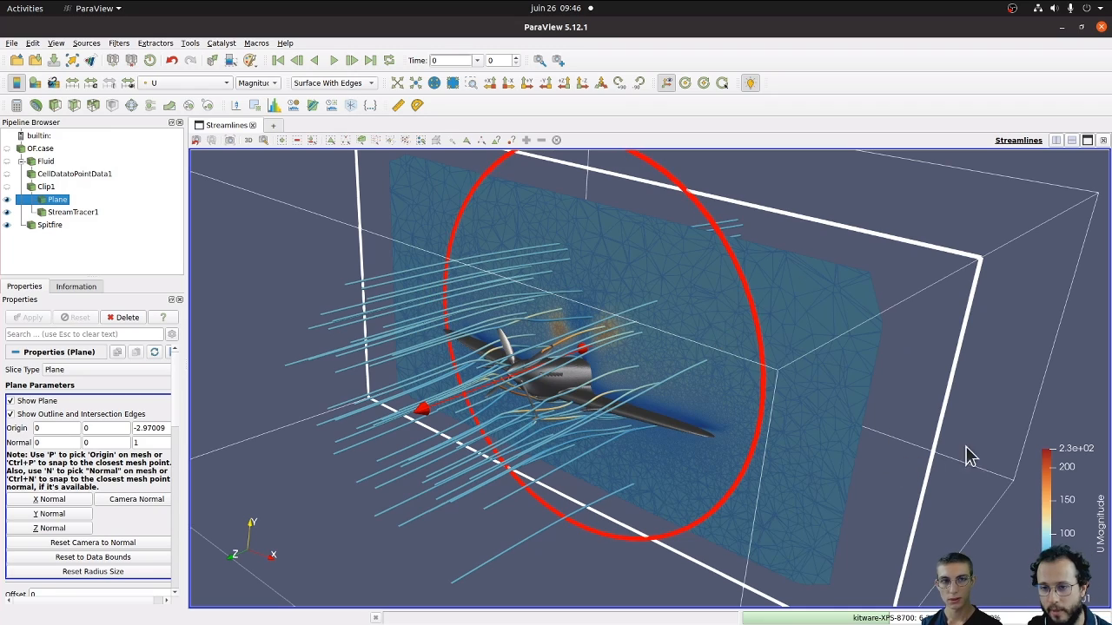
{"action": "left_click_drag", "start_coordinate": [970, 466], "coordinate": [908, 476]}
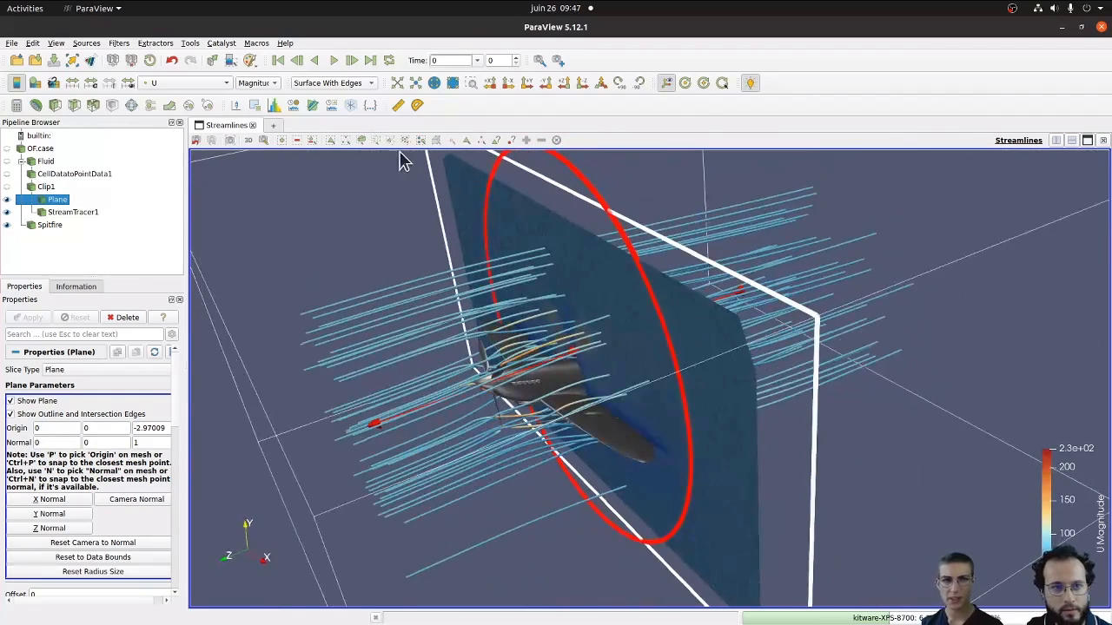
Undo and redo the Plane slice's applied move repeatedly to compare both positions, finishing with the move undone.
{"action": "left_click", "coordinate": [173, 62]}
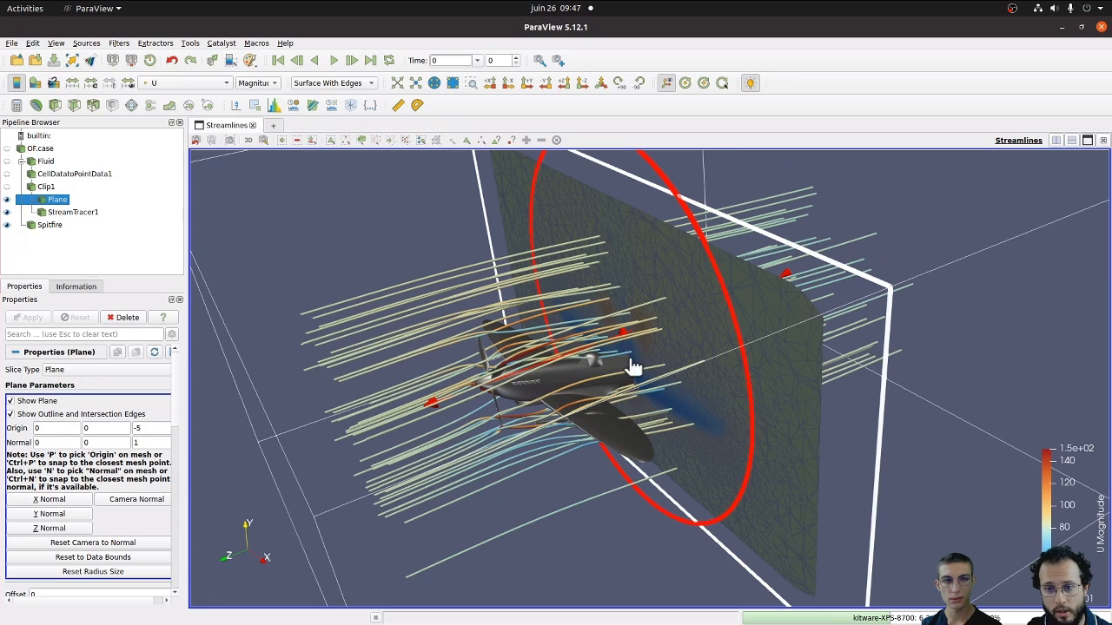
{"action": "left_click_drag", "start_coordinate": [620, 559], "coordinate": [461, 330]}
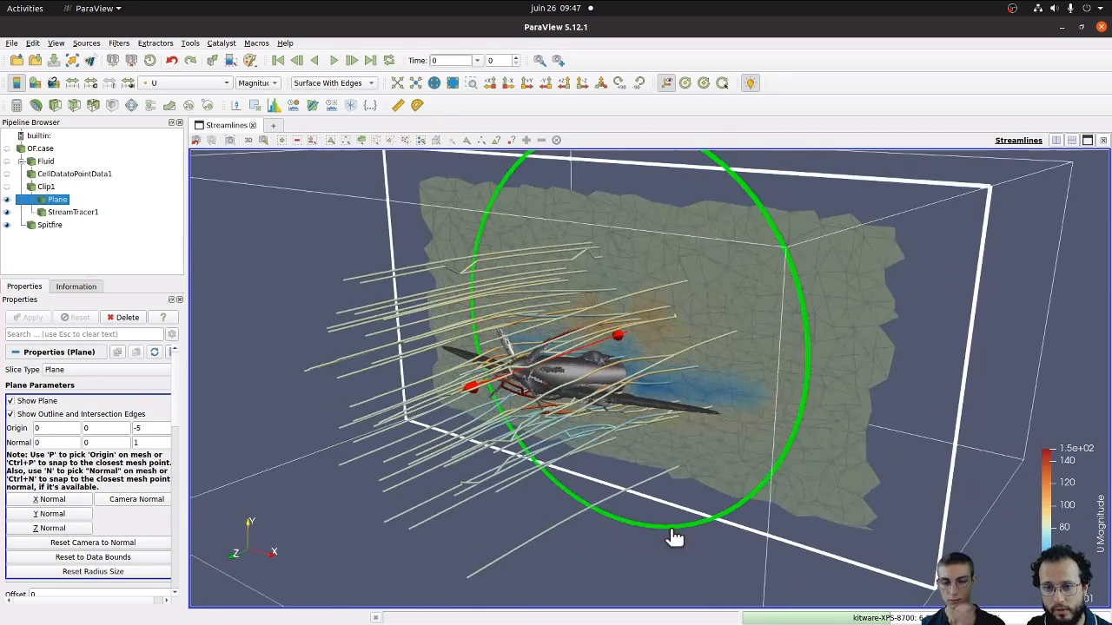
{"action": "left_click", "coordinate": [173, 63]}
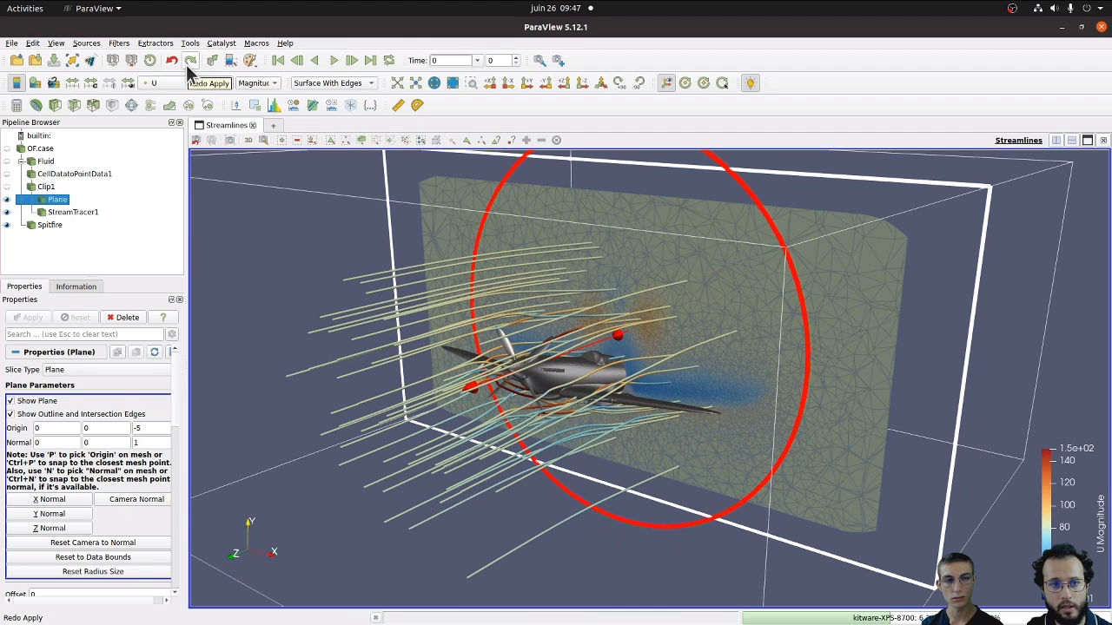
{"action": "left_click", "coordinate": [189, 63]}
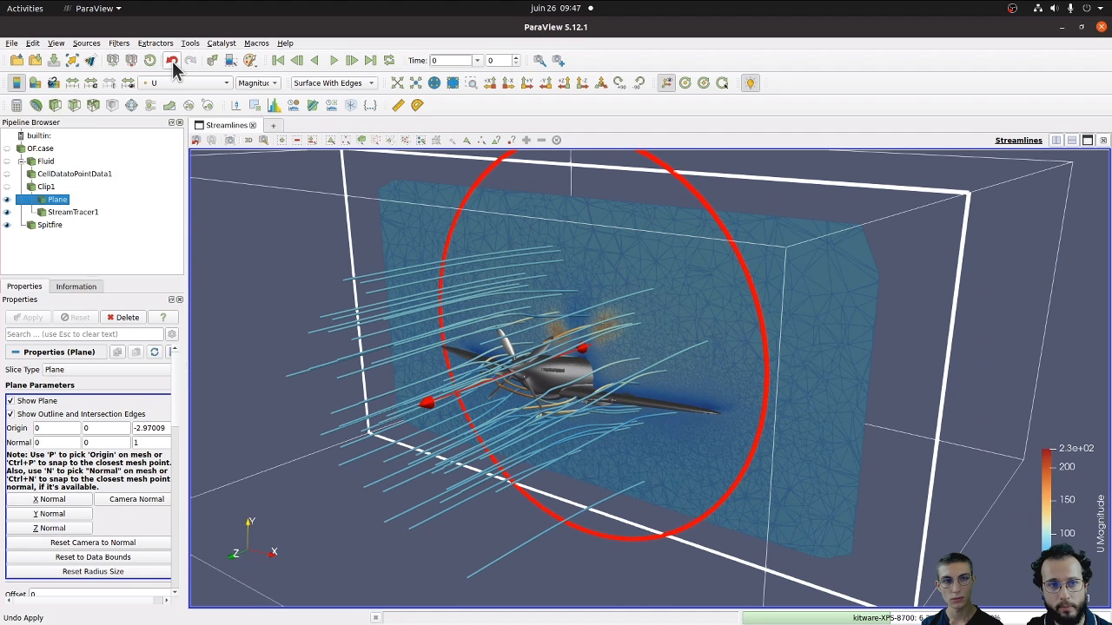
{"action": "left_click", "coordinate": [173, 64]}
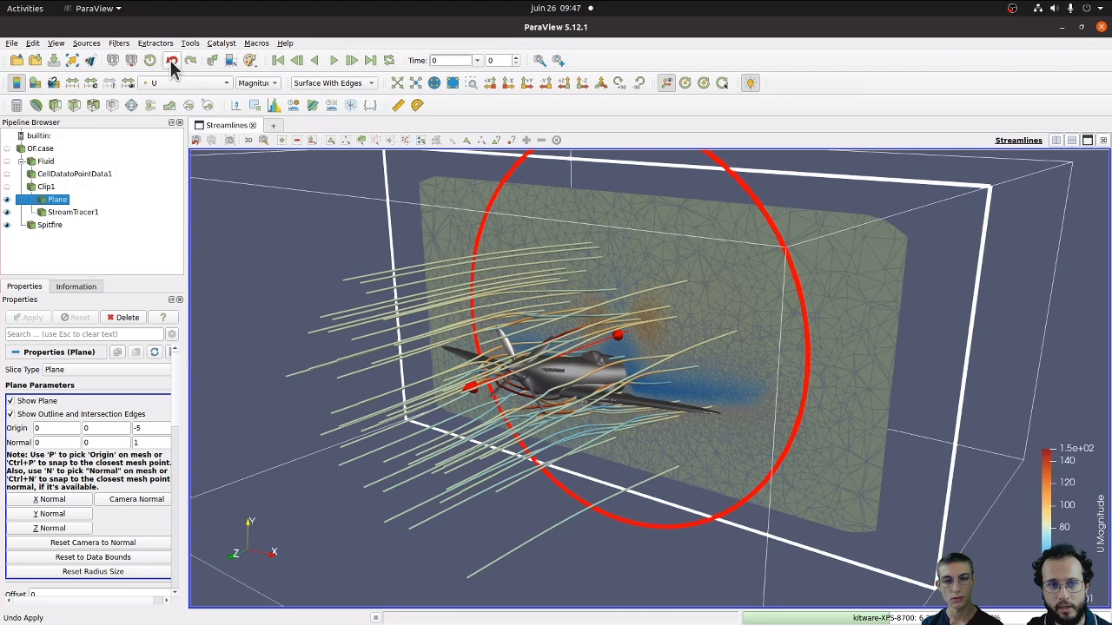
{"action": "left_click", "coordinate": [190, 64]}
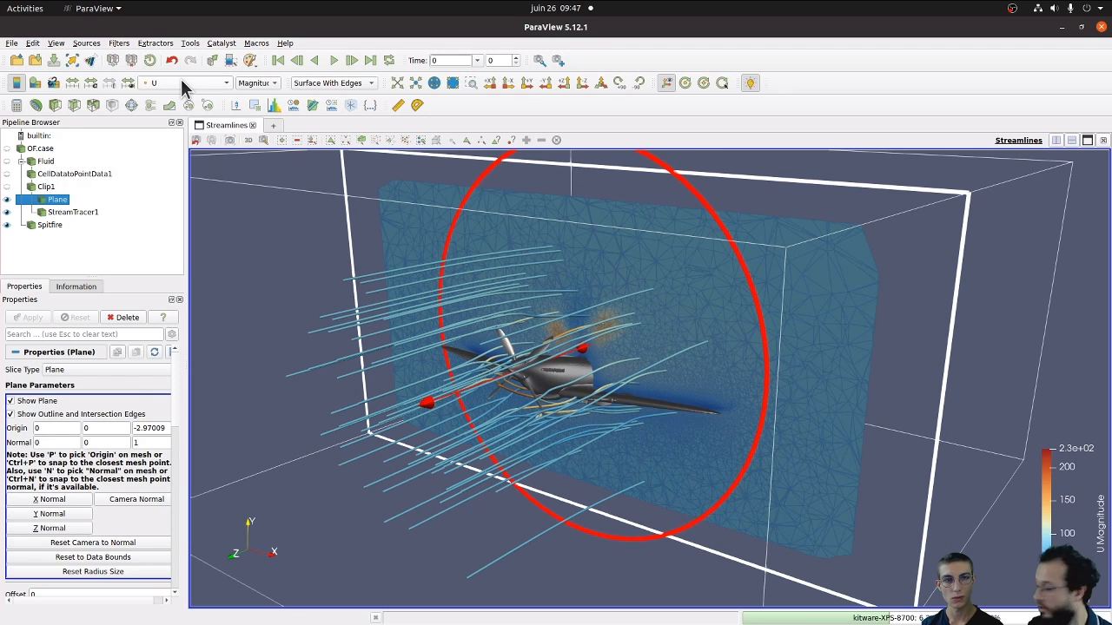
{"action": "left_click", "coordinate": [172, 61]}
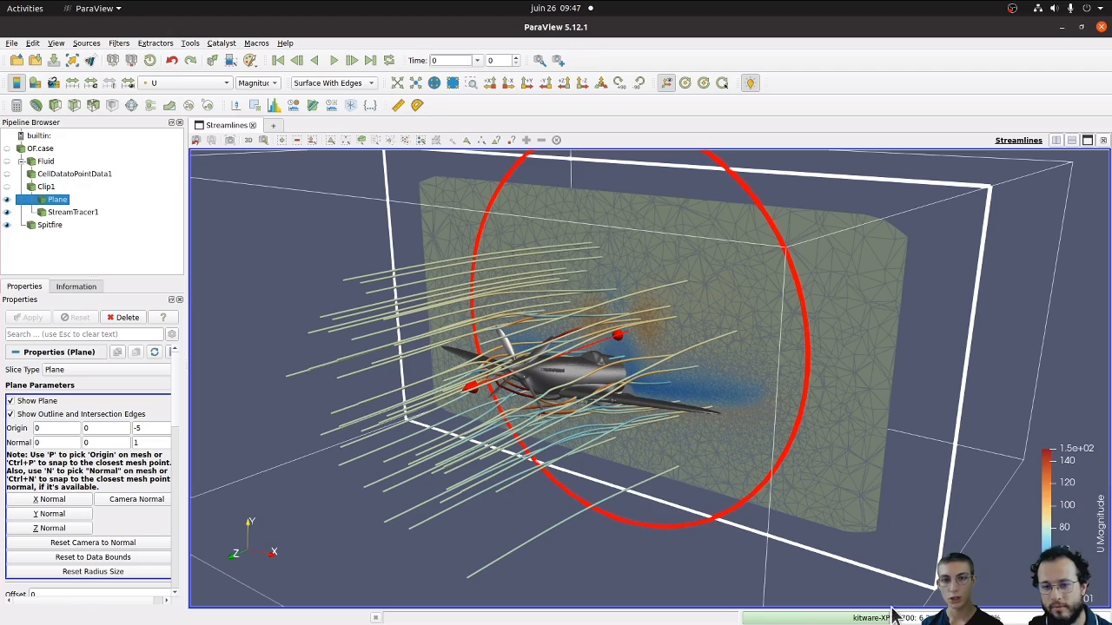
Hide the interactive plane widget of the Plane slice in the Streamlines view.
{"action": "mouse_move", "coordinate": [901, 516]}
{"action": "left_mouse_down"}
{"action": "mouse_move", "coordinate": [794, 524]}
{"action": "mouse_move", "coordinate": [881, 516]}
{"action": "left_mouse_up"}
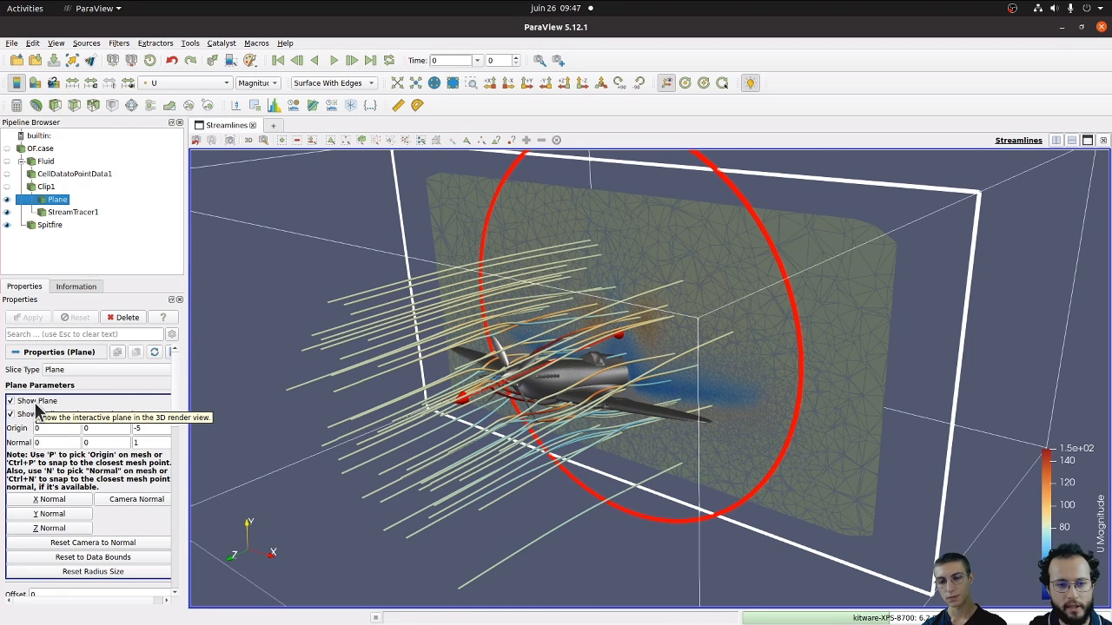
{"action": "left_click", "coordinate": [35, 405]}
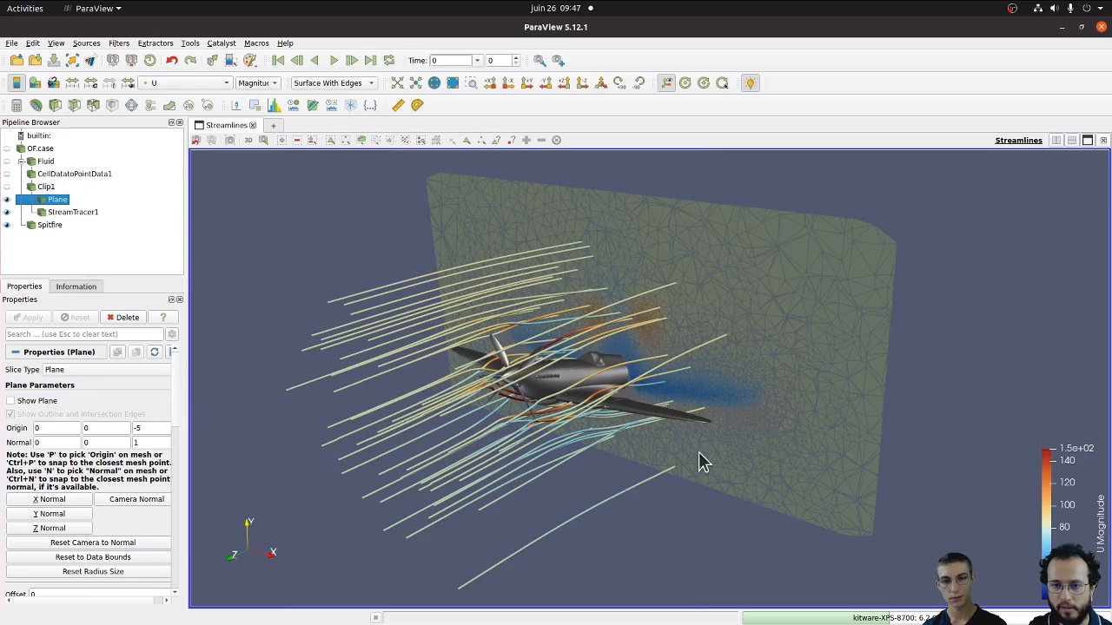
{"action": "left_click_drag", "start_coordinate": [699, 458], "coordinate": [808, 396]}
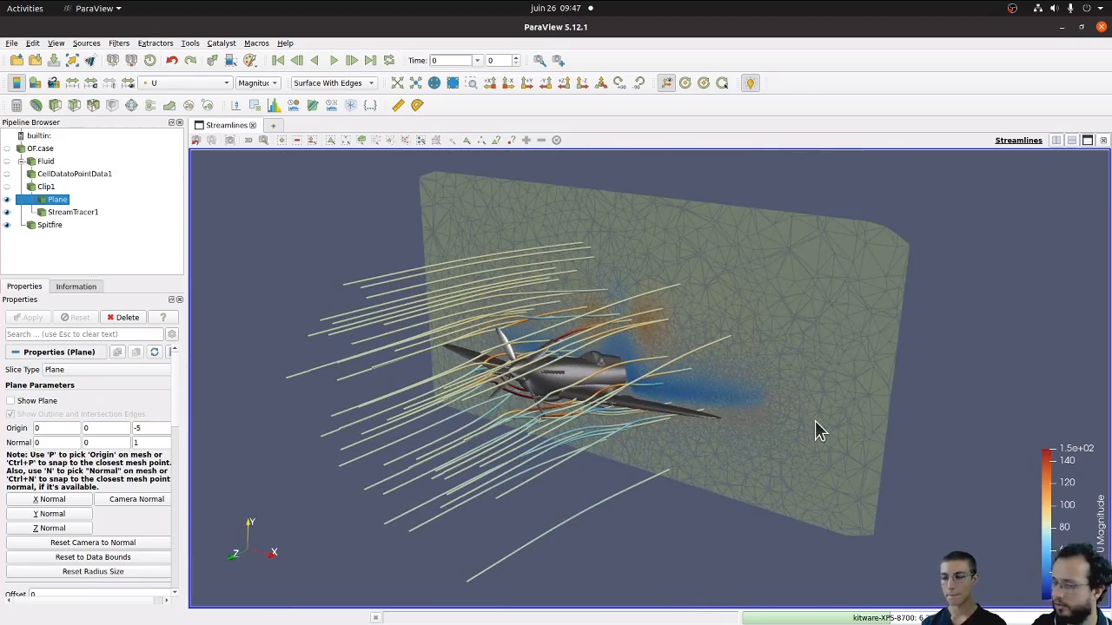
{"action": "left_click_drag", "start_coordinate": [741, 496], "coordinate": [701, 501]}
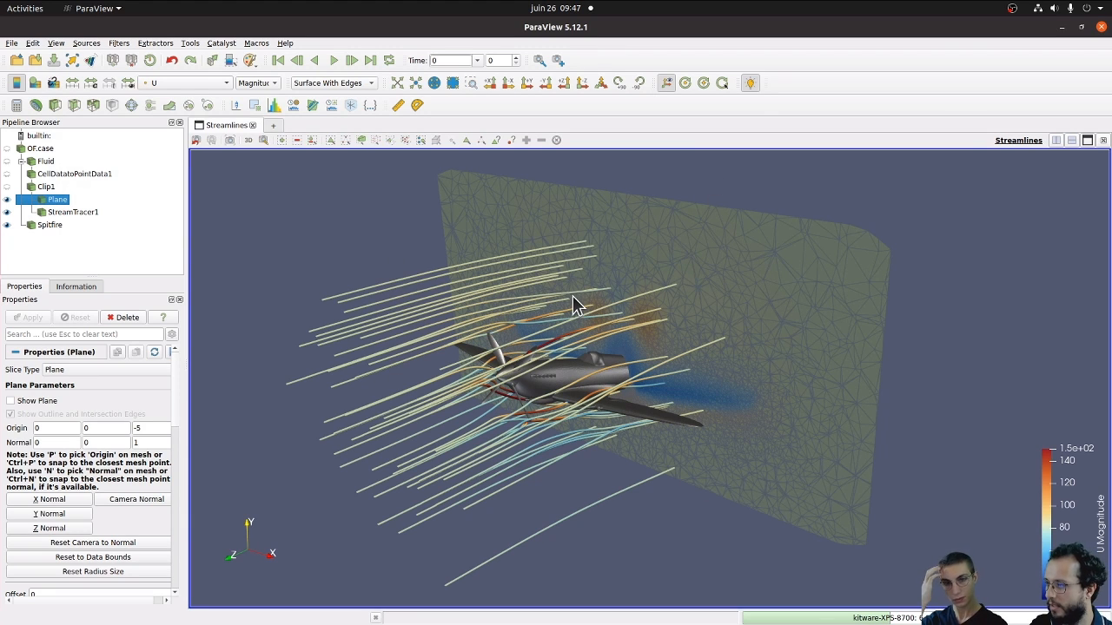
Split the layout side by side, with a new Render View that shows Spitfire.
{"action": "left_click", "coordinate": [1057, 142]}
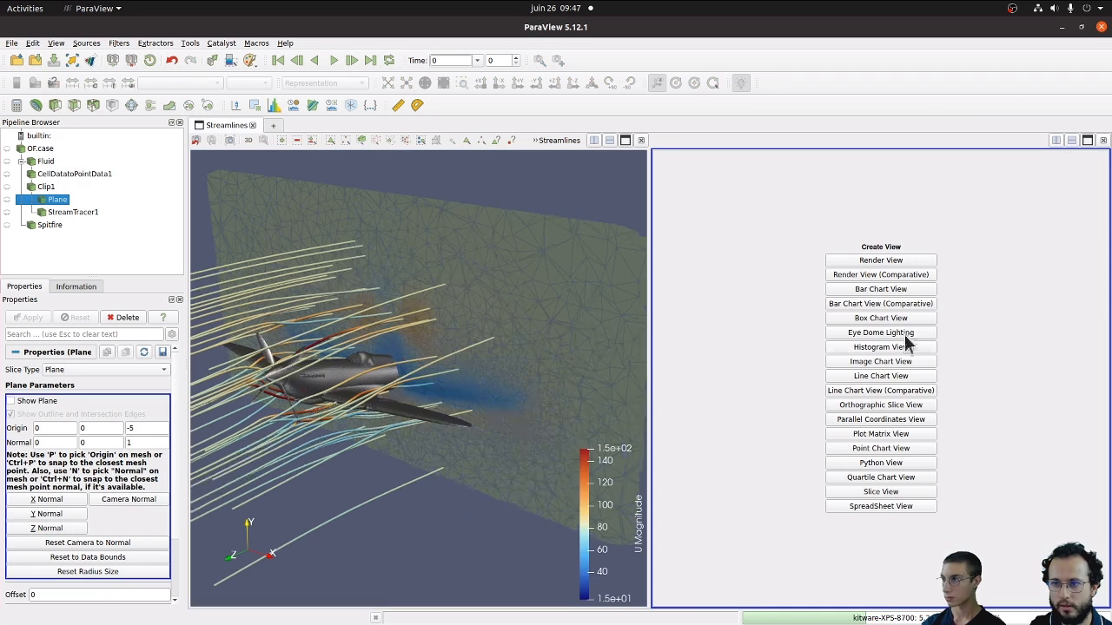
{"action": "left_click", "coordinate": [882, 260]}
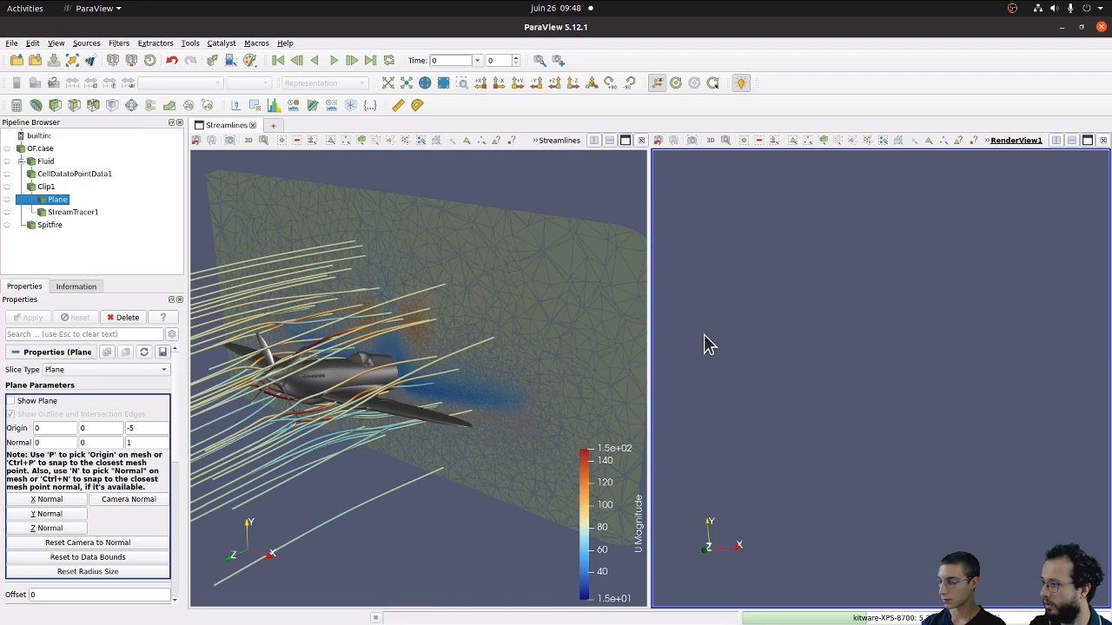
{"action": "left_click", "coordinate": [7, 226]}
{"action": "left_click_drag", "start_coordinate": [944, 455], "coordinate": [903, 497]}
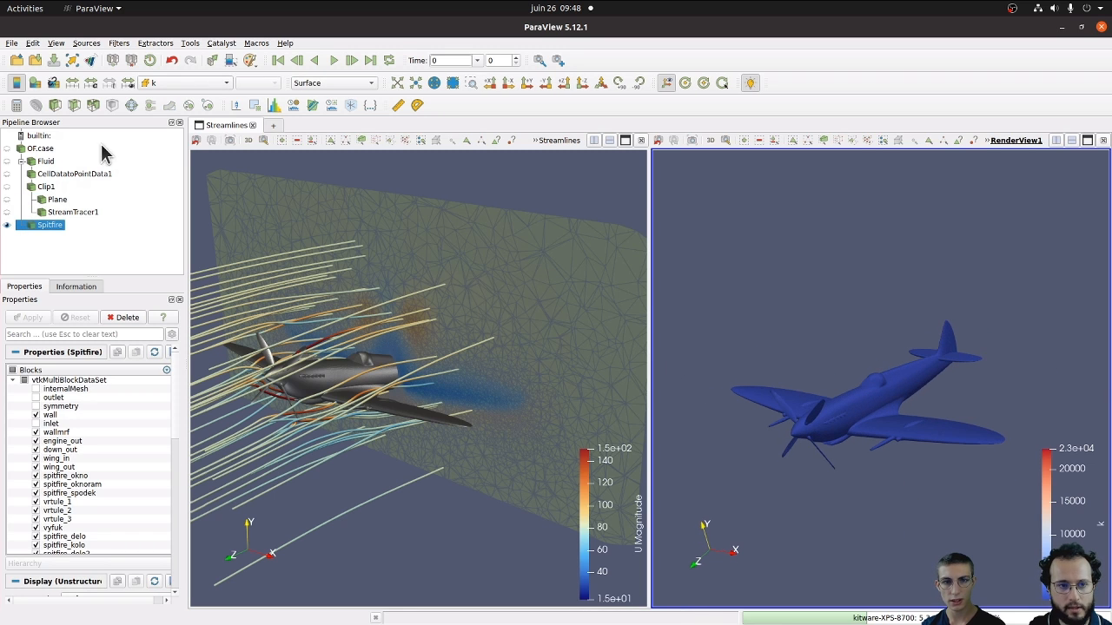
Show the Plane slice together with Spitfire in the new render view and leave that view active.
{"action": "left_click", "coordinate": [8, 200]}
{"action": "mouse_move", "coordinate": [778, 493]}
{"action": "left_mouse_down"}
{"action": "mouse_move", "coordinate": [841, 484]}
{"action": "mouse_move", "coordinate": [841, 522]}
{"action": "mouse_move", "coordinate": [874, 536]}
{"action": "mouse_move", "coordinate": [791, 494]}
{"action": "left_mouse_up"}
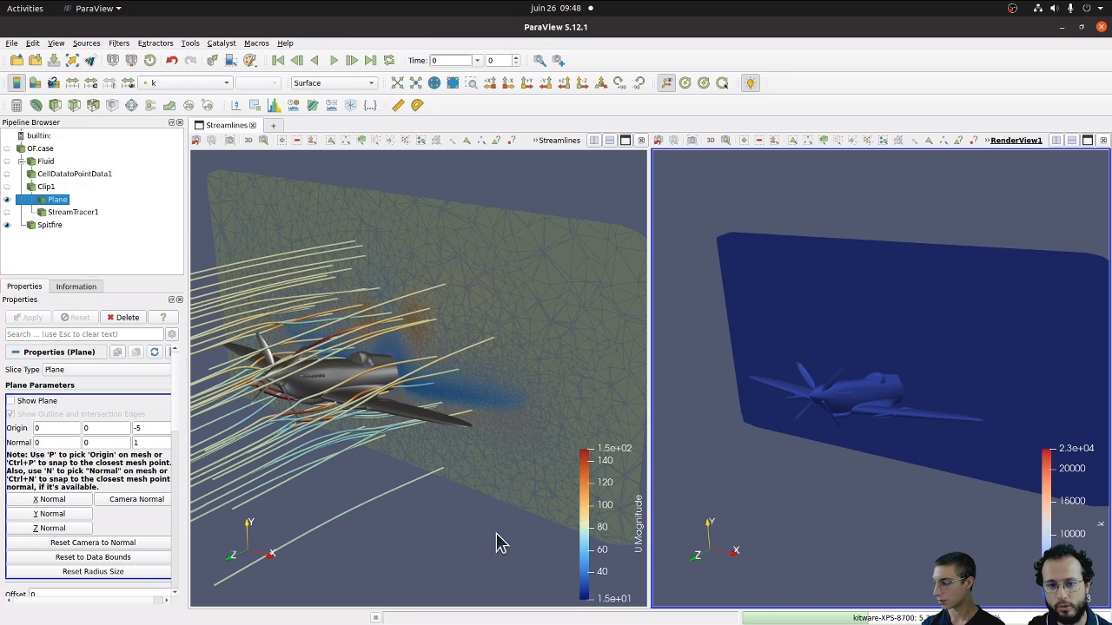
{"action": "left_click_drag", "start_coordinate": [478, 532], "coordinate": [491, 486]}
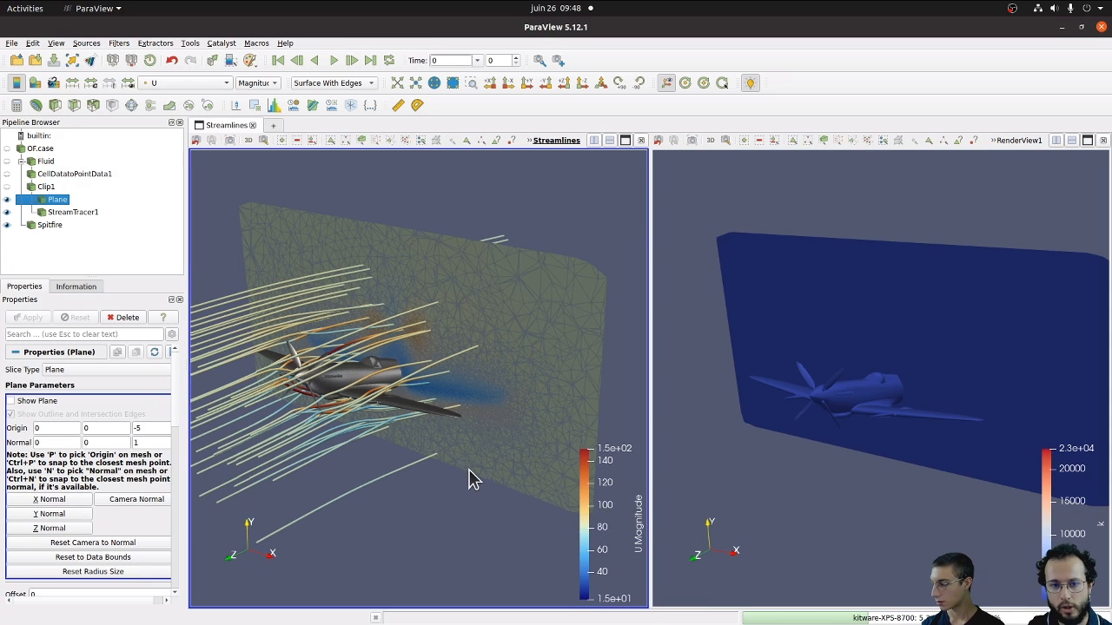
{"action": "left_click", "coordinate": [707, 385]}
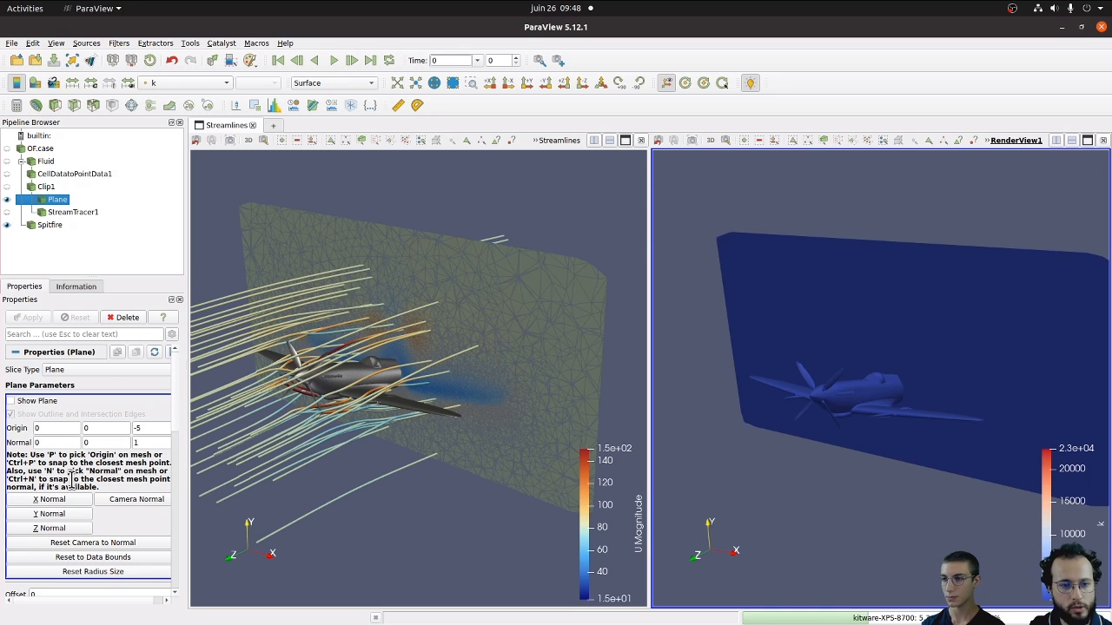
Copy Spitfire's display properties from the Streamlines view and paste them onto Spitfire in RenderView1.
{"action": "left_click", "coordinate": [572, 366]}
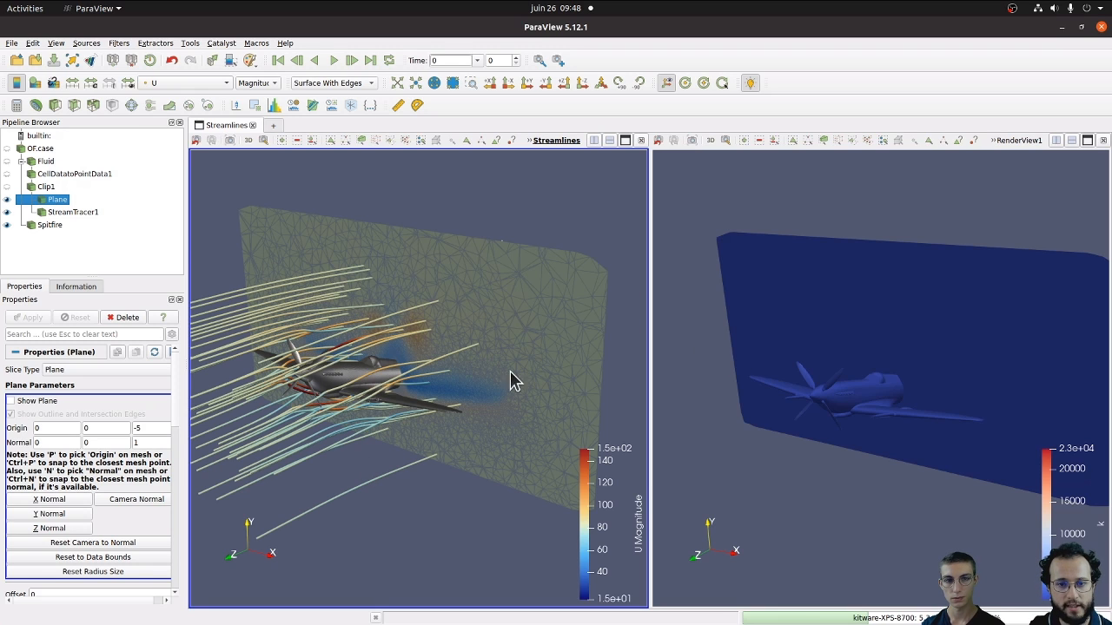
{"action": "left_click", "coordinate": [54, 226]}
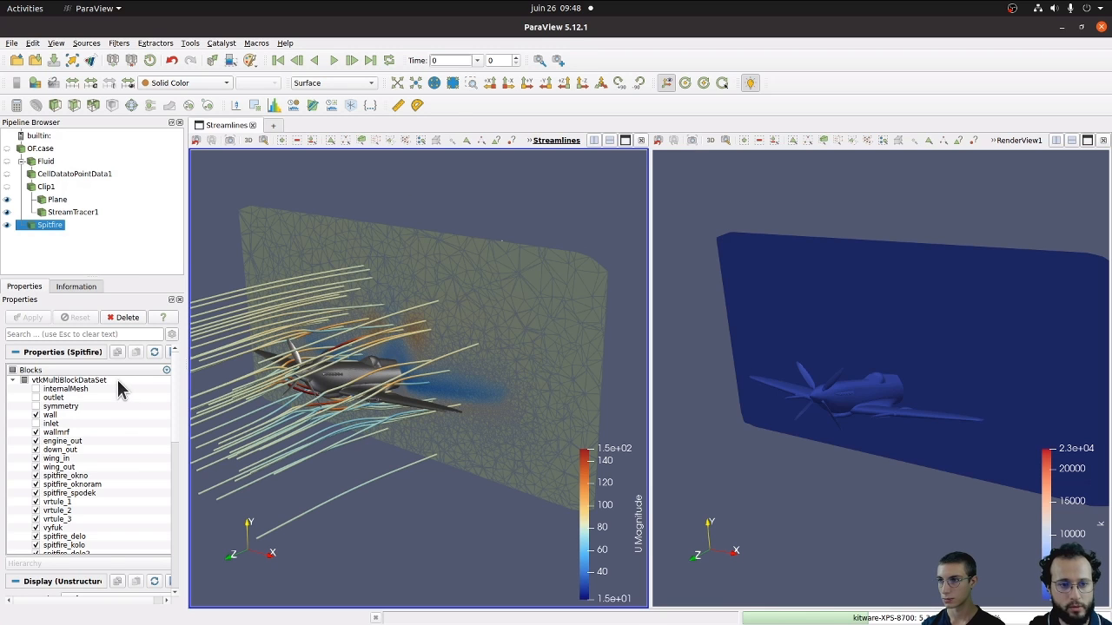
{"action": "scroll", "coordinate": [119, 461], "scroll_direction": "down", "scroll_amount": 2}
{"action": "scroll", "coordinate": [119, 461], "scroll_direction": "down", "scroll_amount": 5}
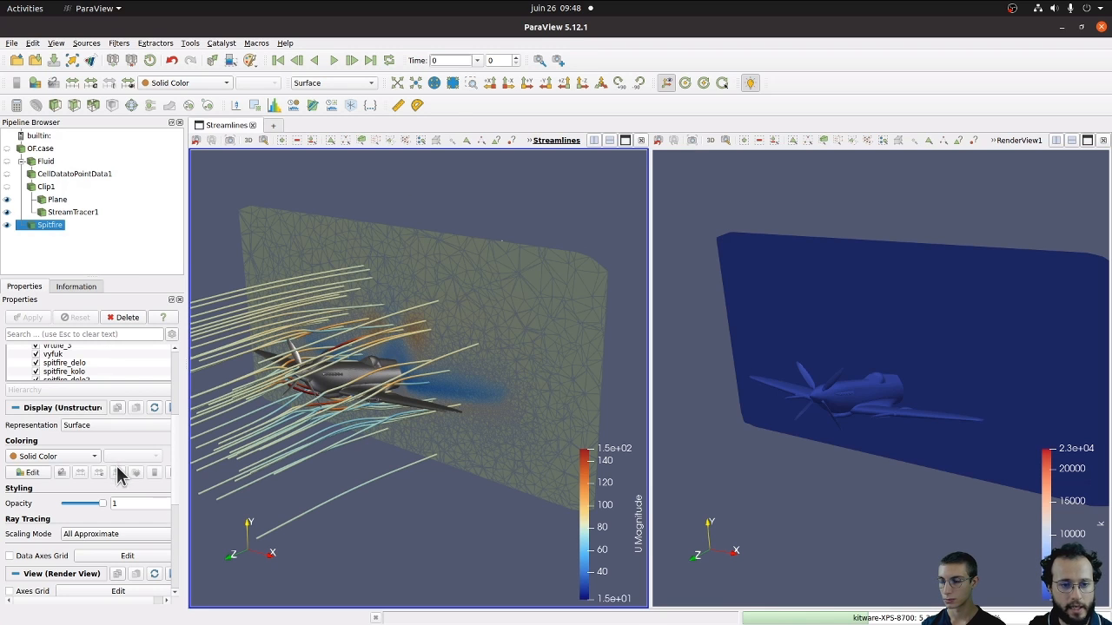
{"action": "left_click", "coordinate": [119, 409]}
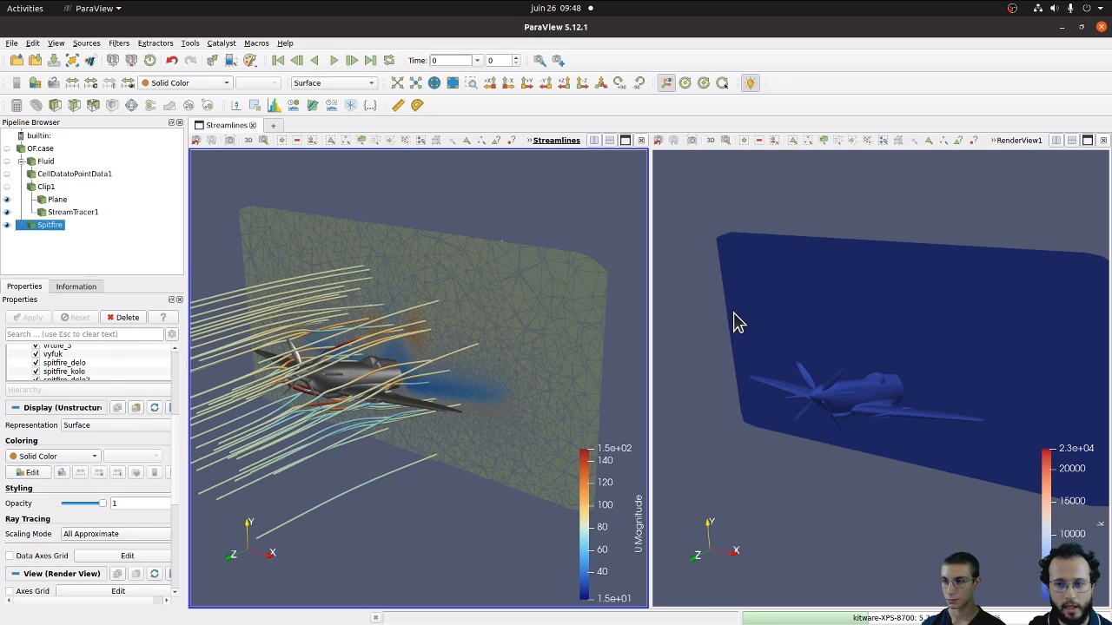
{"action": "left_click", "coordinate": [763, 477]}
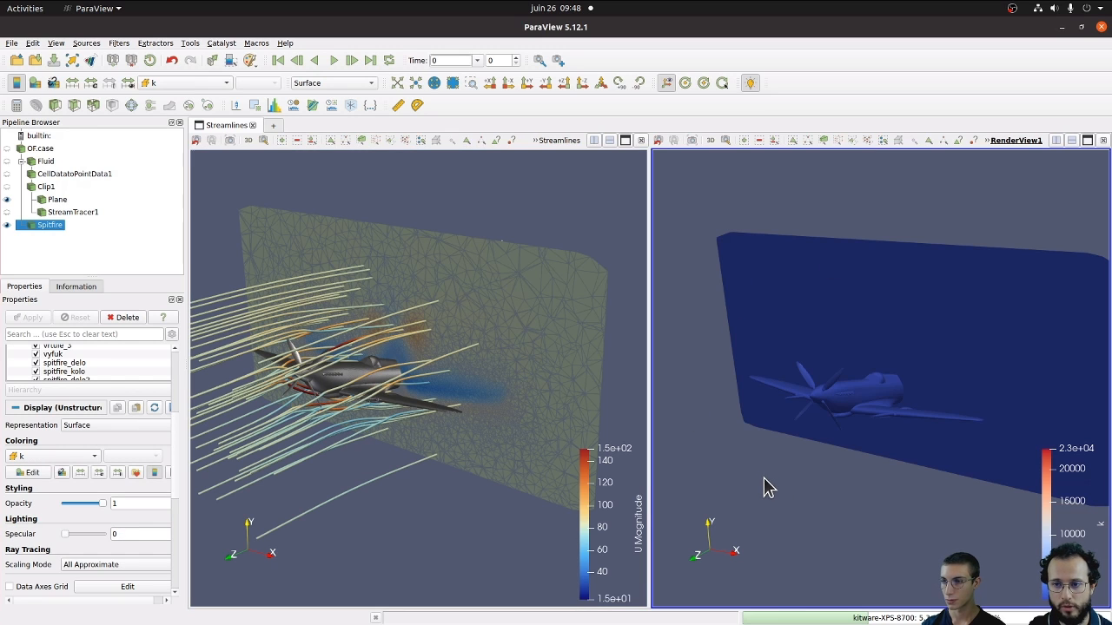
{"action": "left_click", "coordinate": [138, 408]}
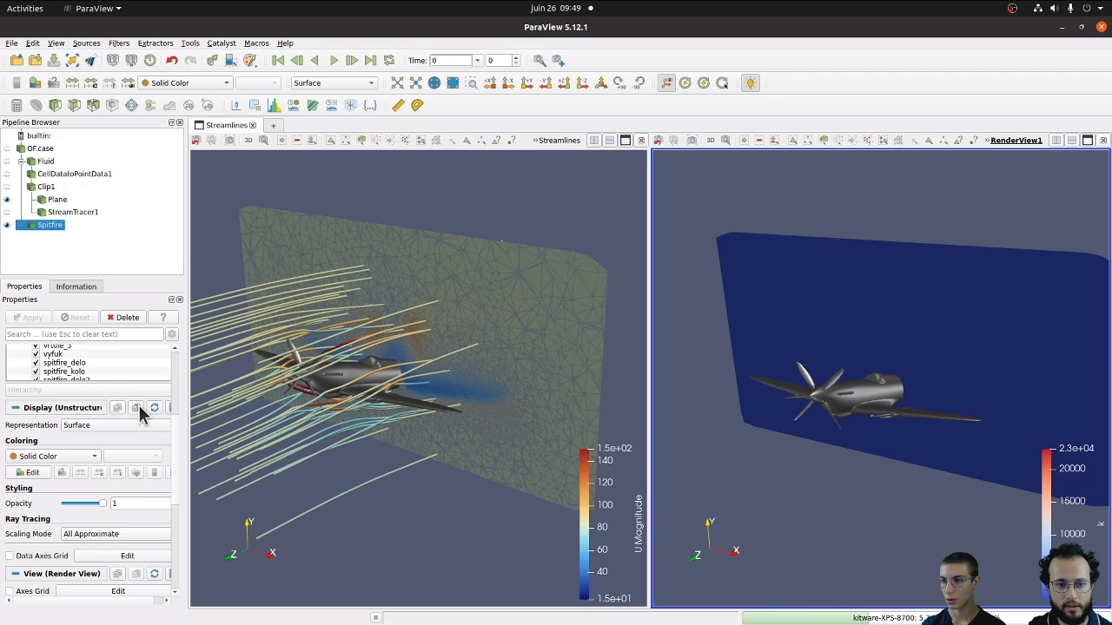
Copy the Plane slice's display properties from the Streamlines view and paste them onto the Plane in RenderView1.
{"action": "mouse_move", "coordinate": [785, 511]}
{"action": "left_mouse_down"}
{"action": "mouse_move", "coordinate": [808, 451]}
{"action": "mouse_move", "coordinate": [790, 504]}
{"action": "left_mouse_up"}
{"action": "left_click_drag", "start_coordinate": [481, 469], "coordinate": [476, 495]}
{"action": "left_click", "coordinate": [53, 200]}
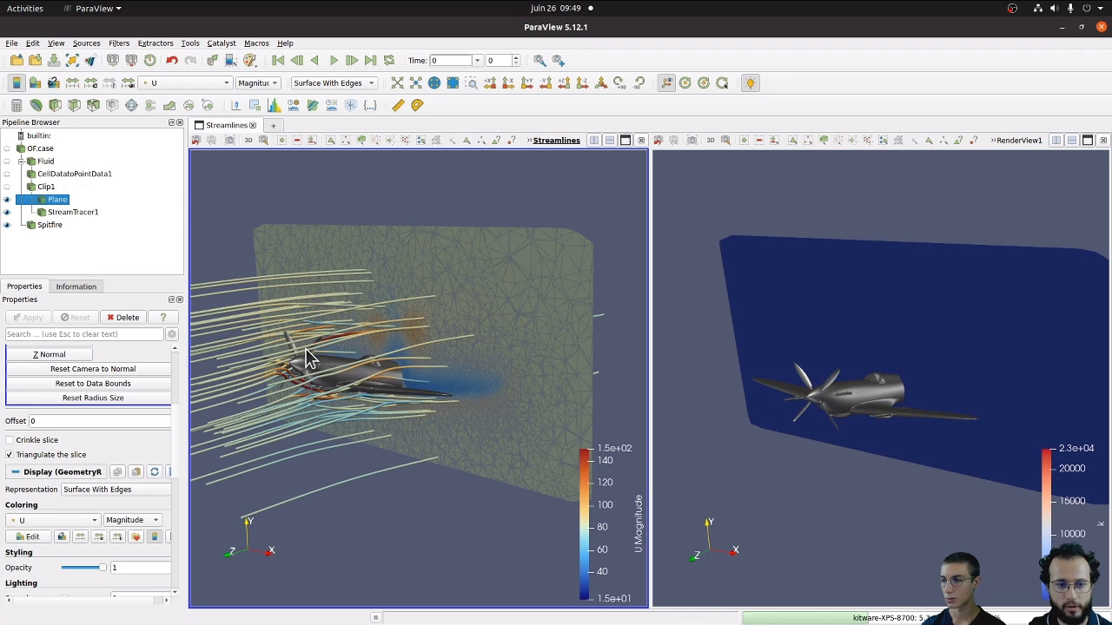
{"action": "left_click", "coordinate": [752, 494]}
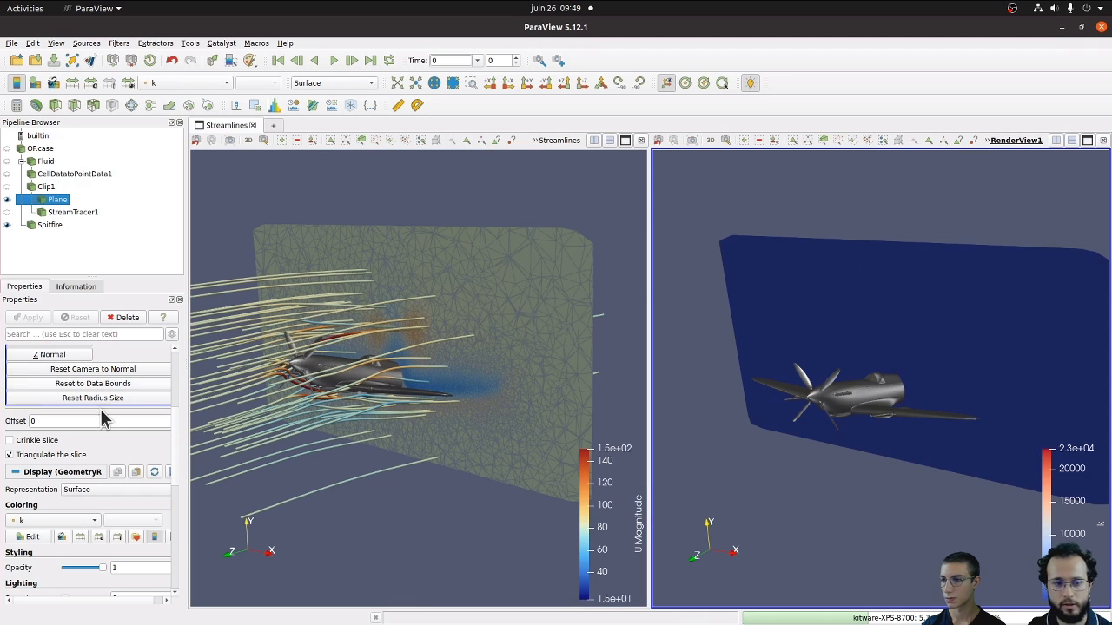
{"action": "left_click", "coordinate": [137, 477]}
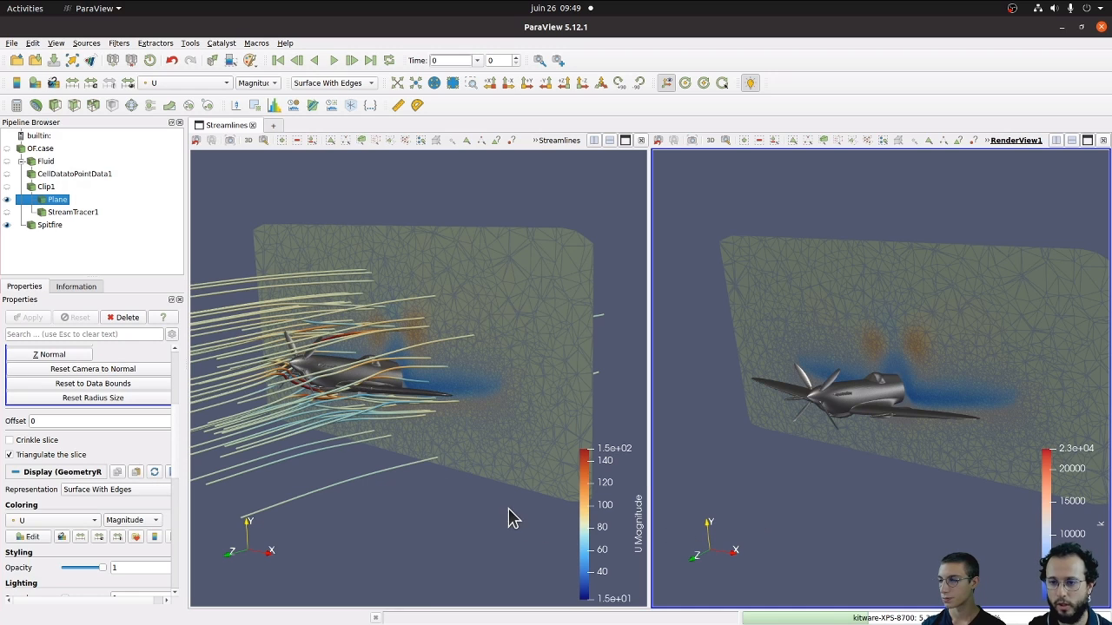
Hide the Plane slice in the Streamlines view and make RenderView1 the active view.
{"action": "left_click_drag", "start_coordinate": [491, 477], "coordinate": [484, 532]}
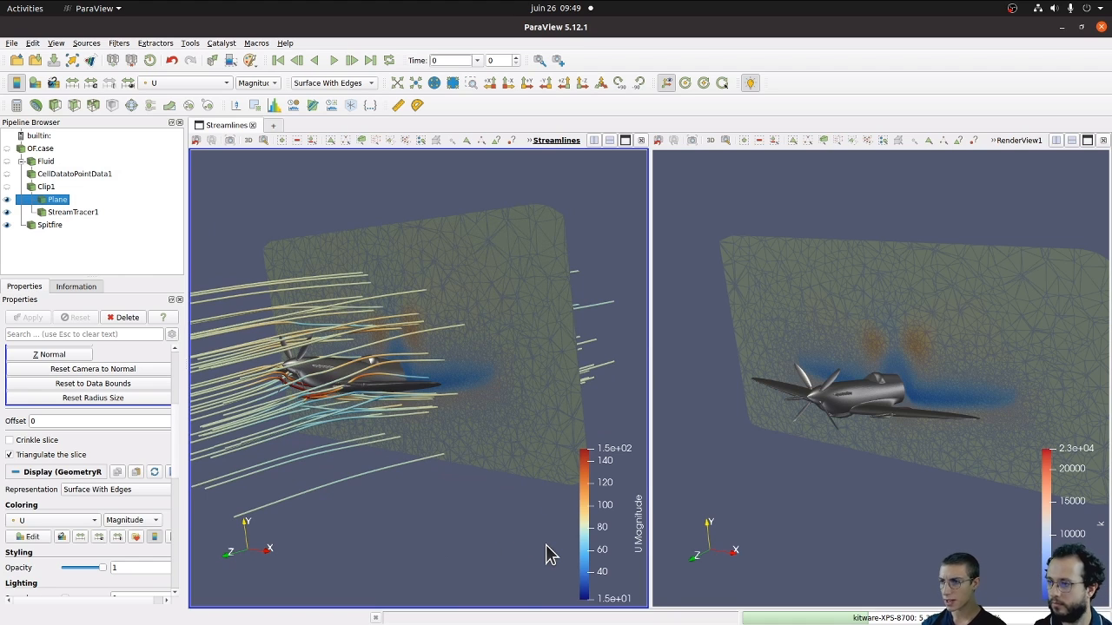
{"action": "left_click", "coordinate": [7, 201]}
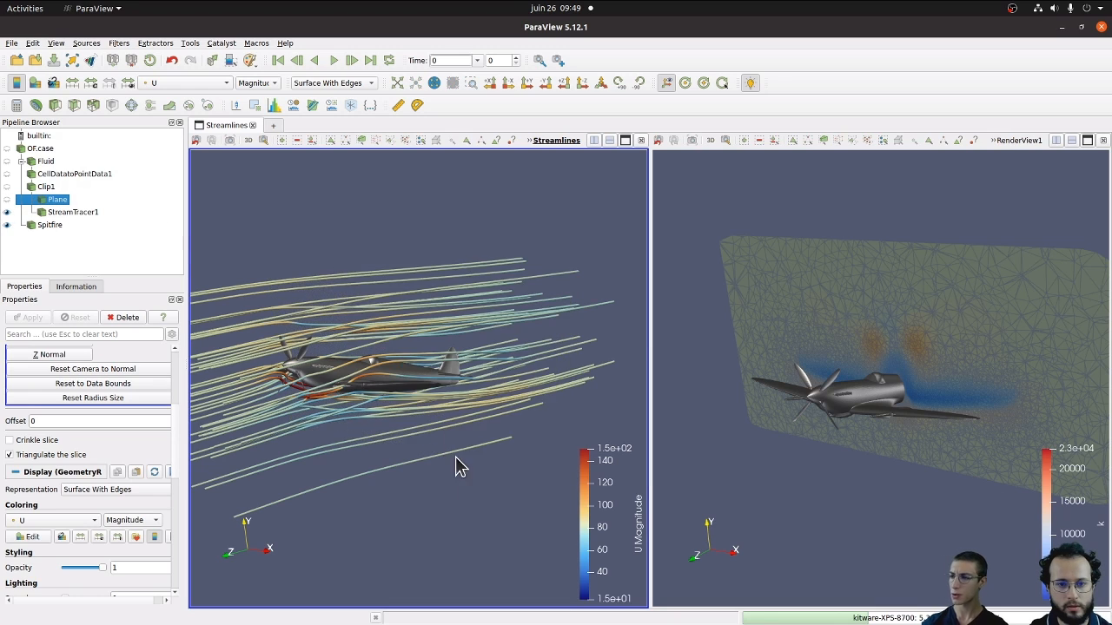
{"action": "left_click_drag", "start_coordinate": [460, 466], "coordinate": [494, 546]}
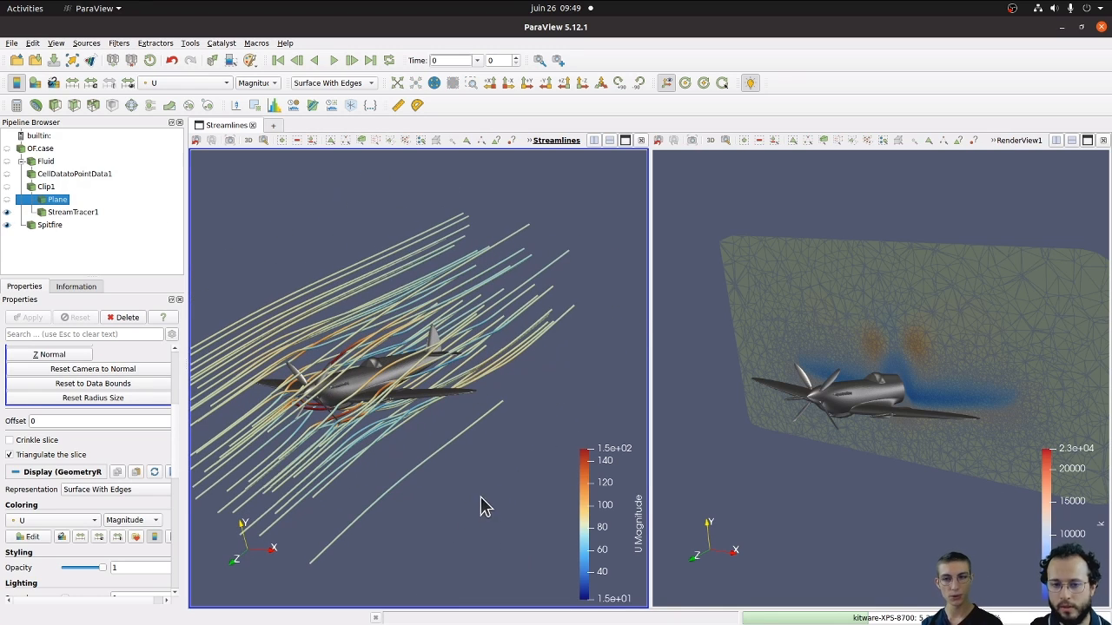
{"action": "left_click_drag", "start_coordinate": [451, 516], "coordinate": [463, 495]}
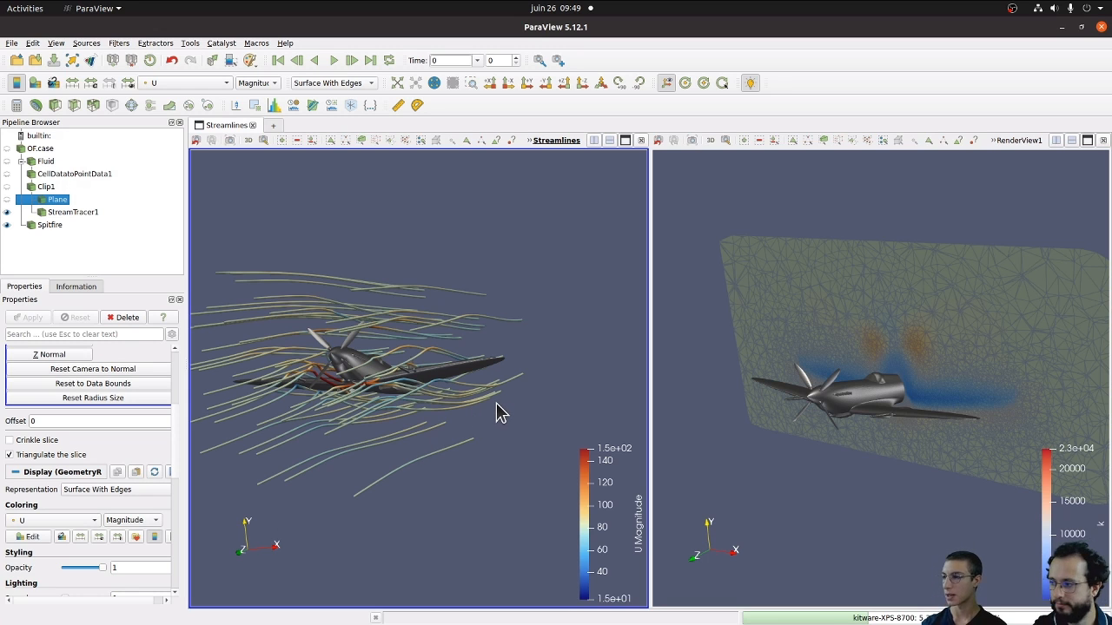
{"action": "left_click_drag", "start_coordinate": [504, 442], "coordinate": [469, 434]}
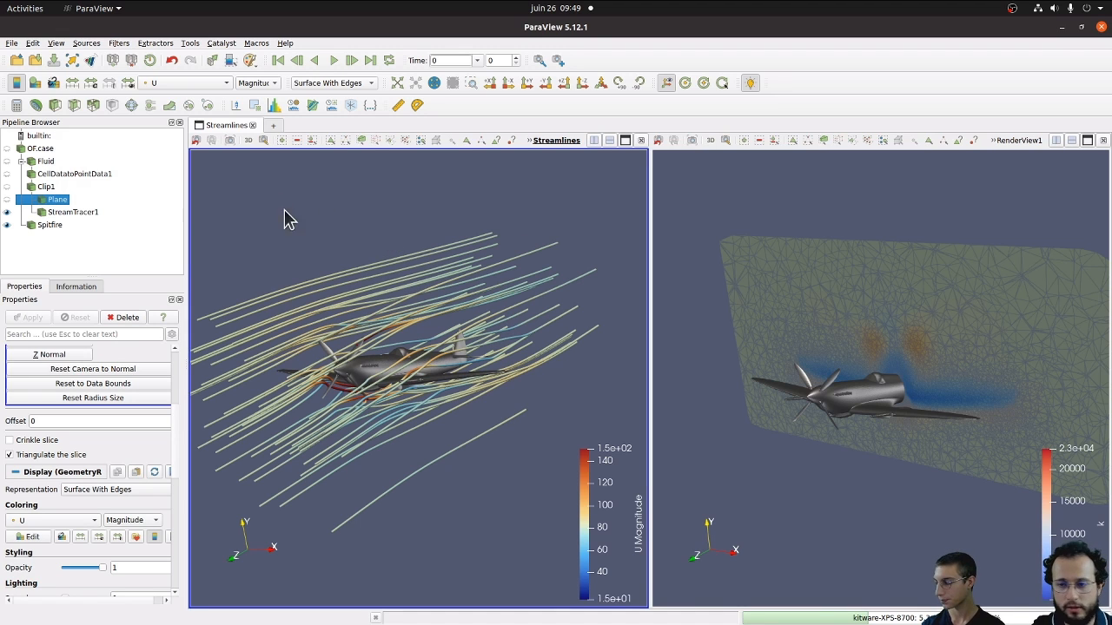
{"action": "left_click_drag", "start_coordinate": [862, 485], "coordinate": [843, 486]}
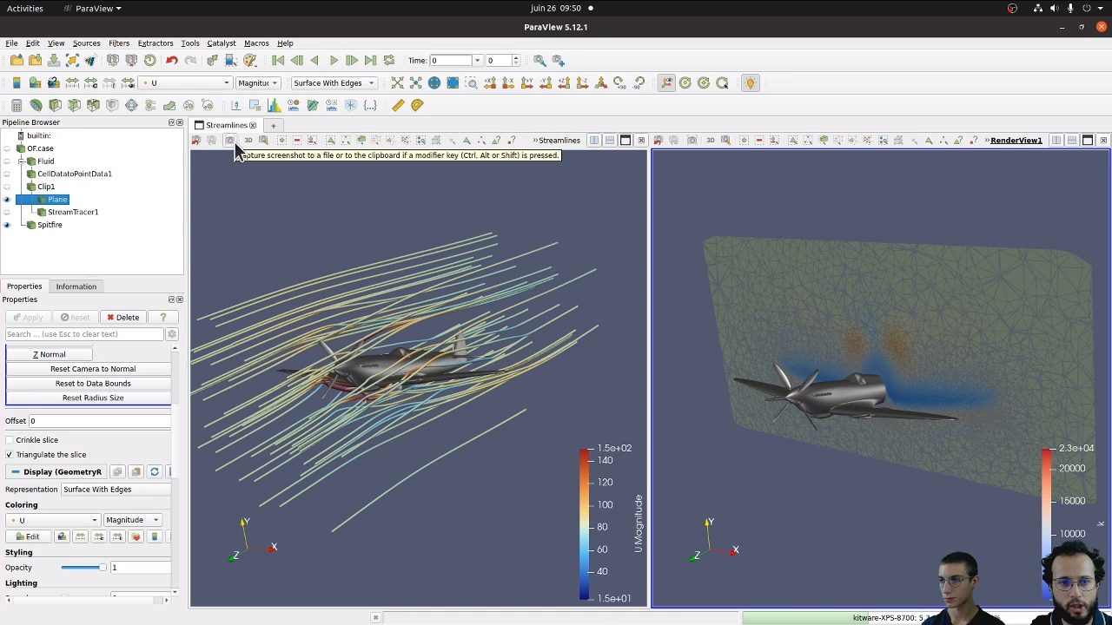
Start saving a screenshot as a PNG image named spitfire in the Desktop folder.
{"action": "left_click", "coordinate": [12, 43]}
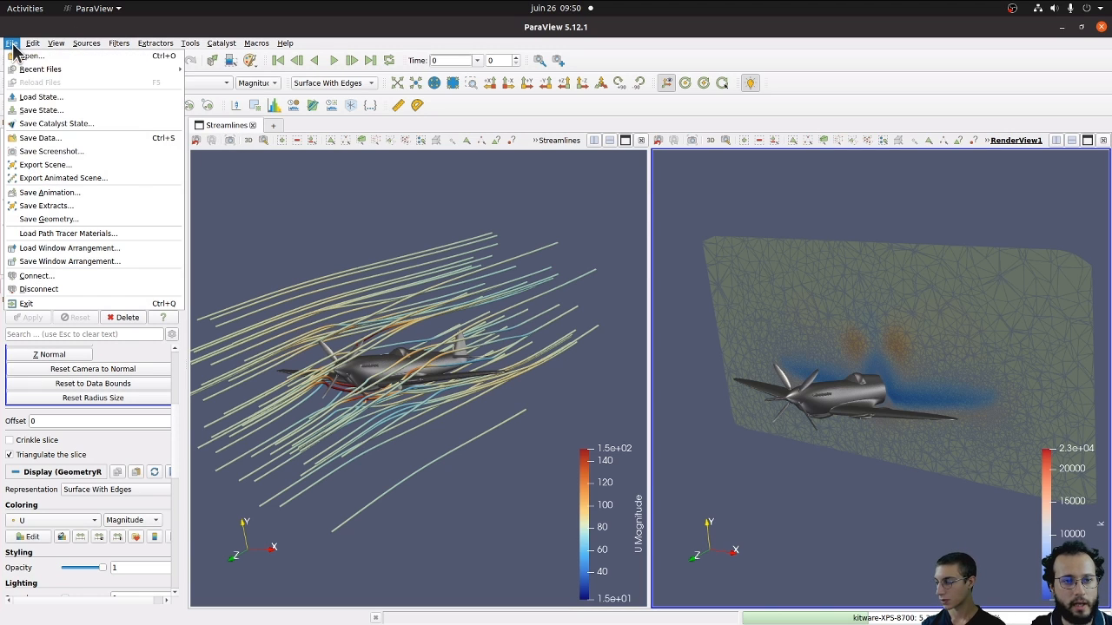
{"action": "left_click", "coordinate": [73, 151]}
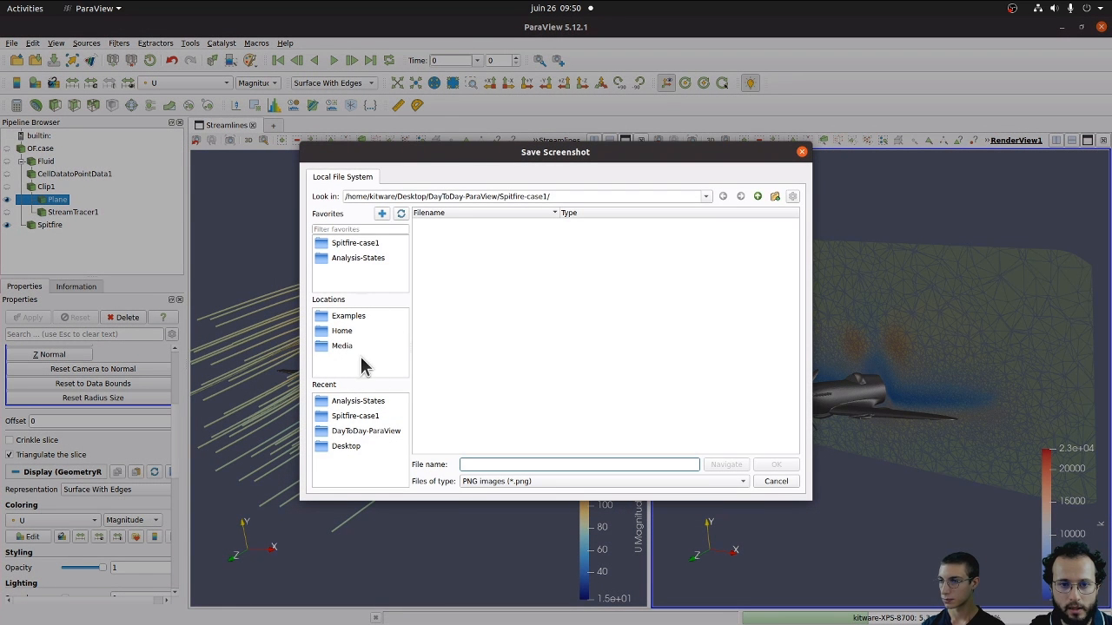
{"action": "left_click", "coordinate": [347, 448]}
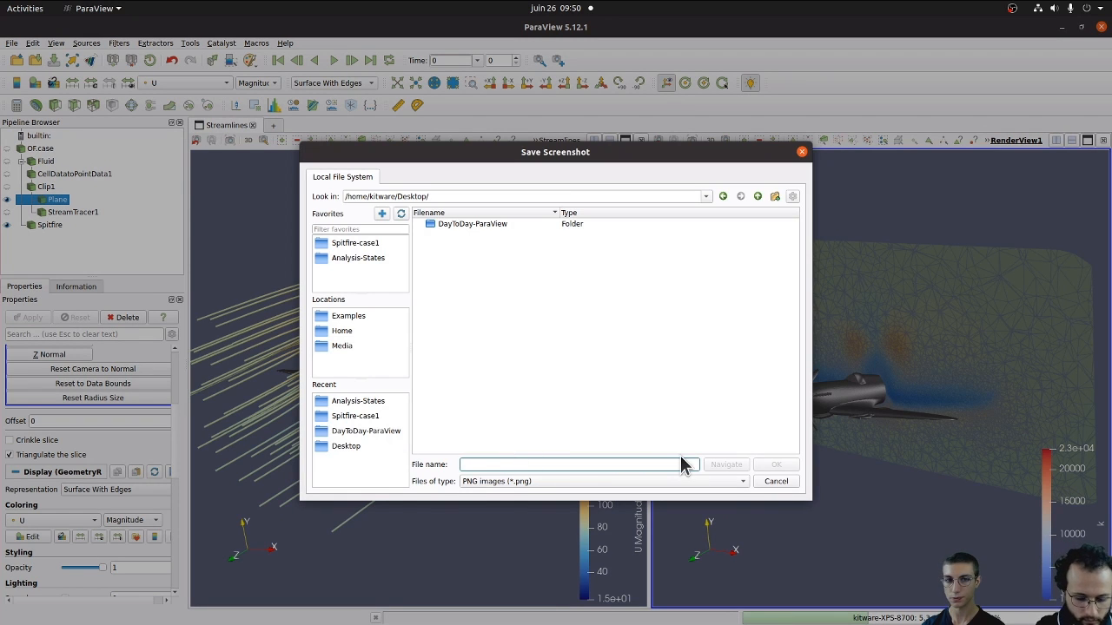
{"action": "type", "text": "spitfire"}
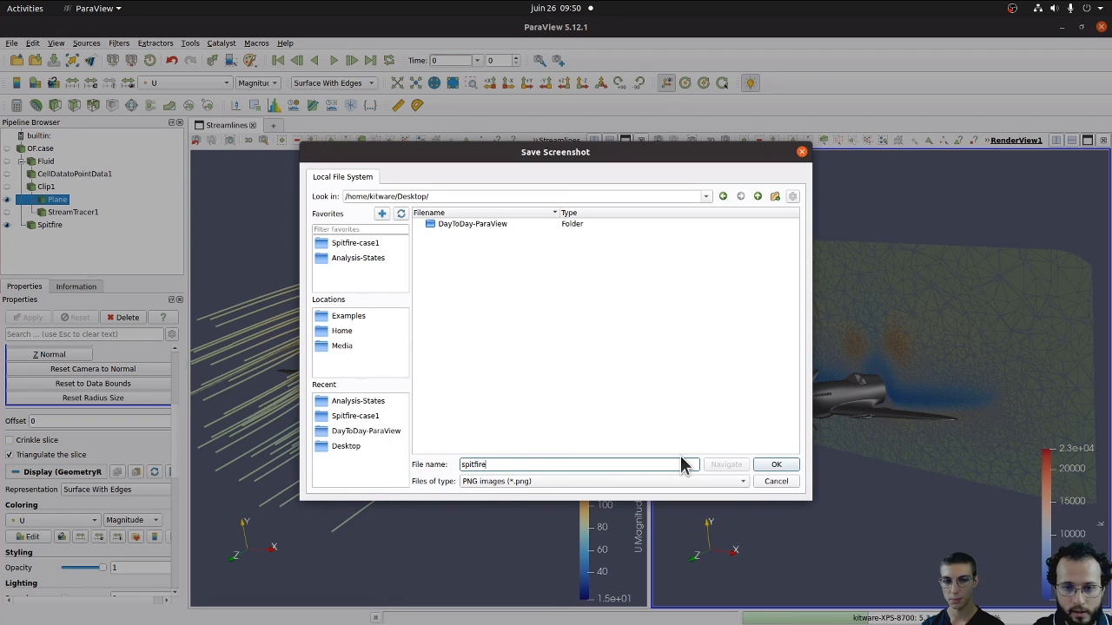
{"action": "key", "text": "Return"}
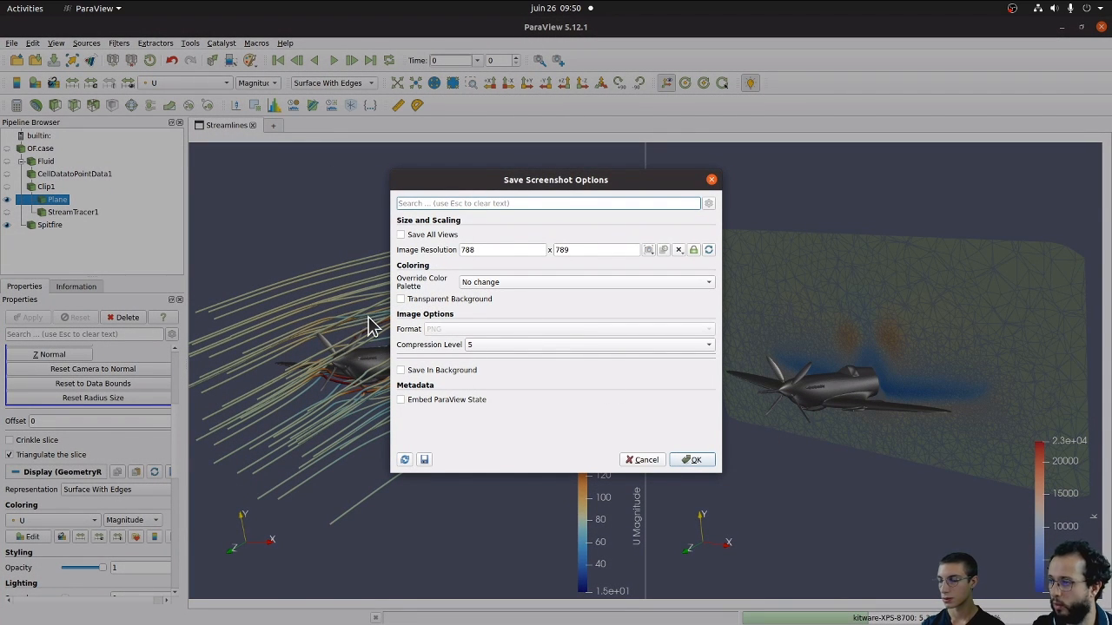
Include all views in the screenshot, set its resolution to 1280 x 720 (HD), and save it.
{"action": "left_click", "coordinate": [425, 235]}
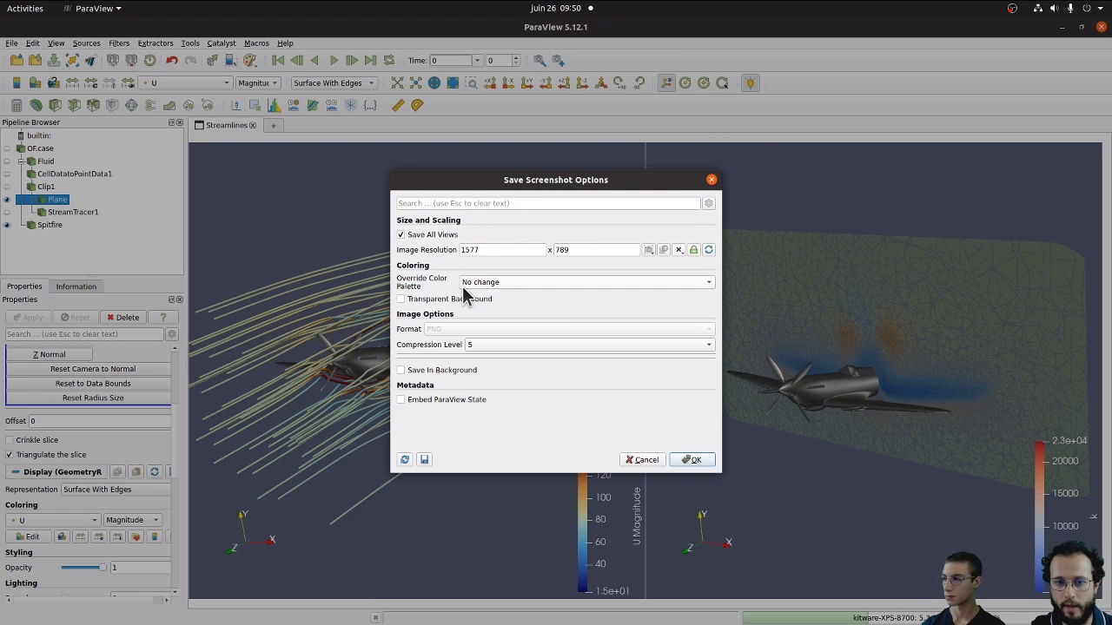
{"action": "left_click", "coordinate": [650, 249]}
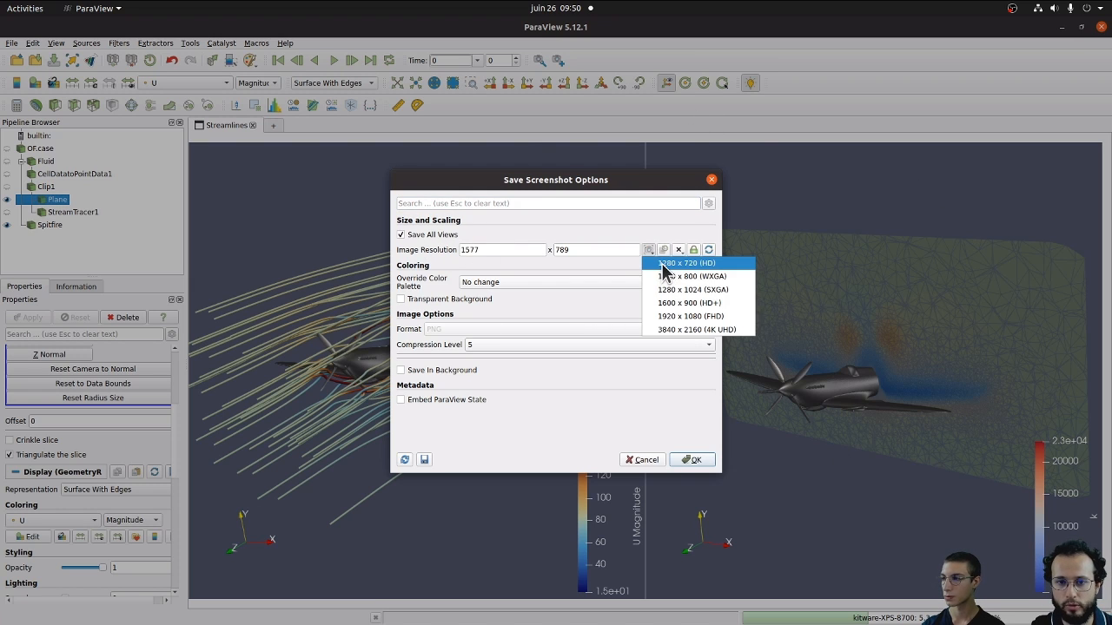
{"action": "left_click", "coordinate": [665, 263]}
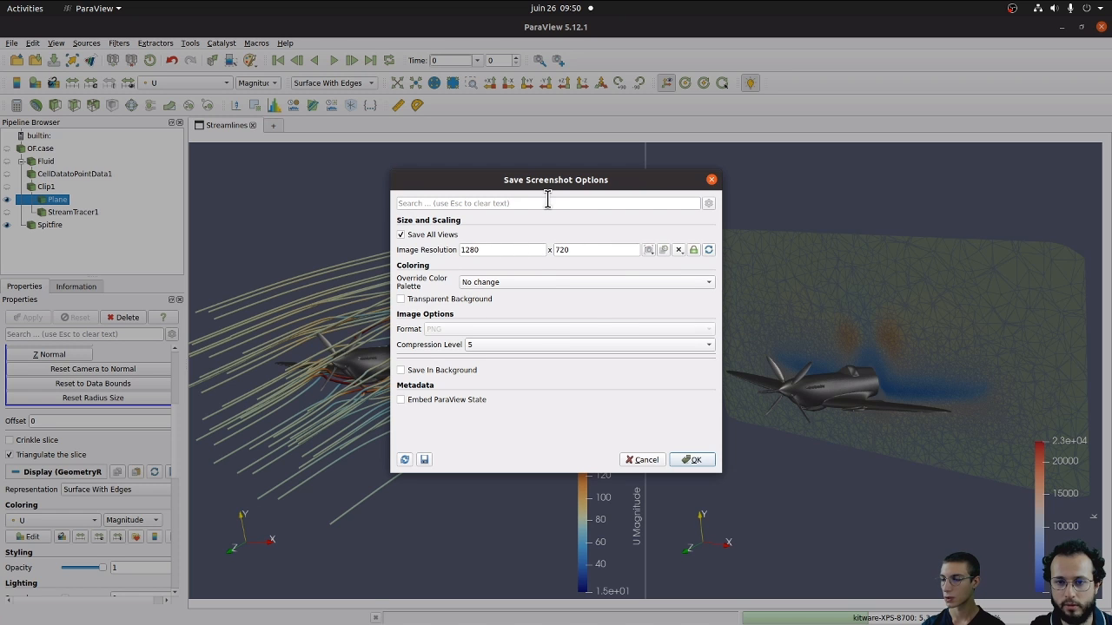
{"action": "left_click", "coordinate": [696, 460]}
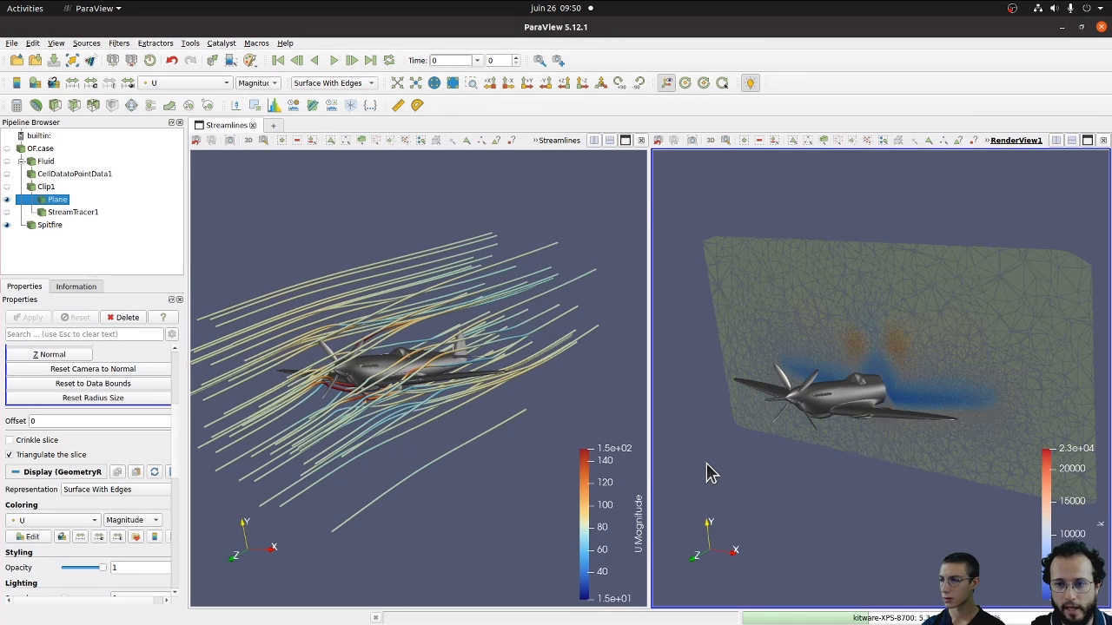
Switch to the Files window, open spitfire.png from the Desktop to check the saved image, and return to ParaView.
{"action": "key", "text": "ctrl+alt+Down"}
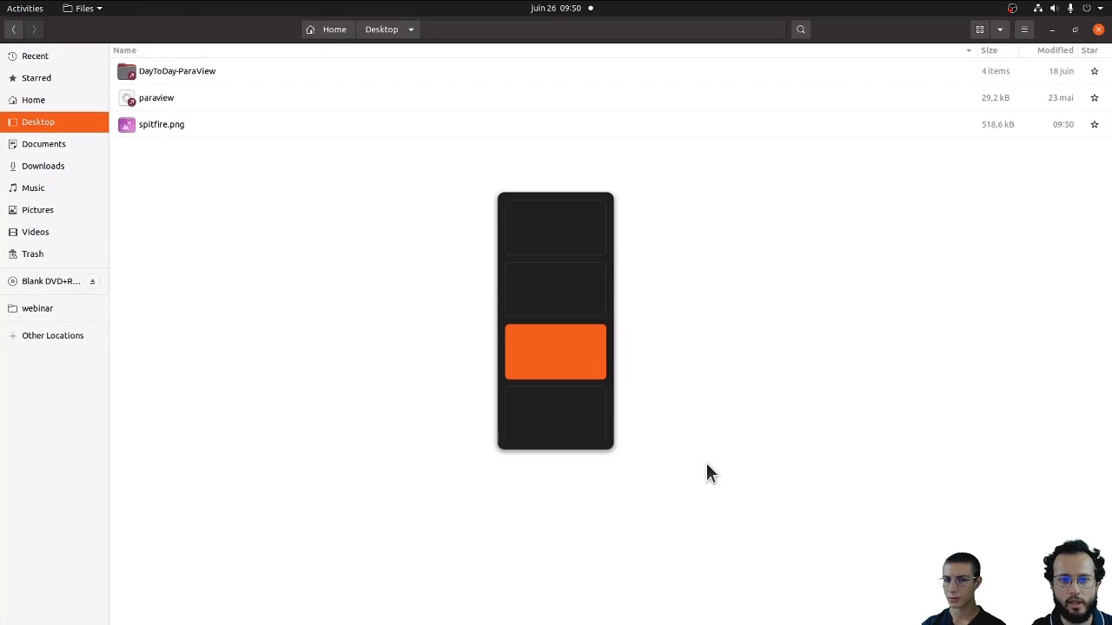
{"action": "double_click", "coordinate": [164, 128]}
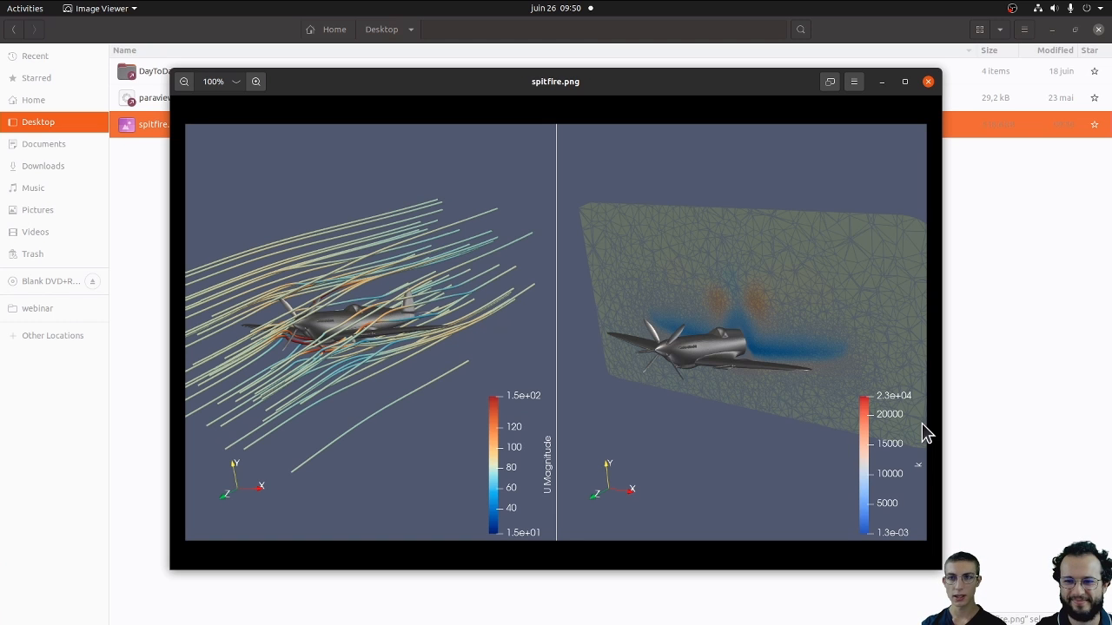
{"action": "key", "text": "alt+Tab"}
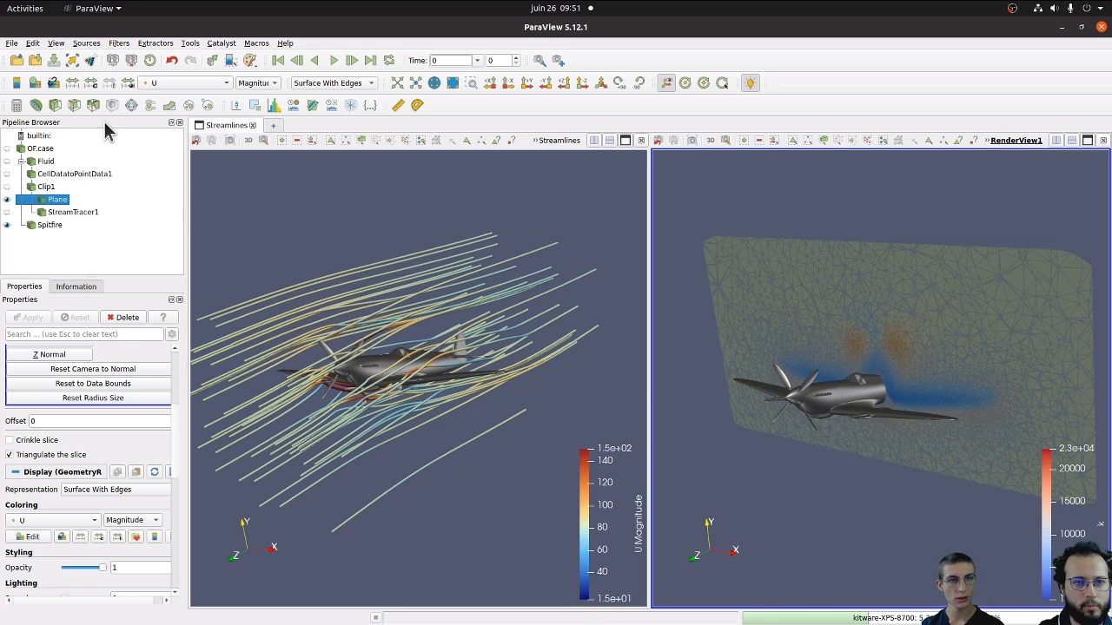
{"action": "left_click", "coordinate": [33, 43]}
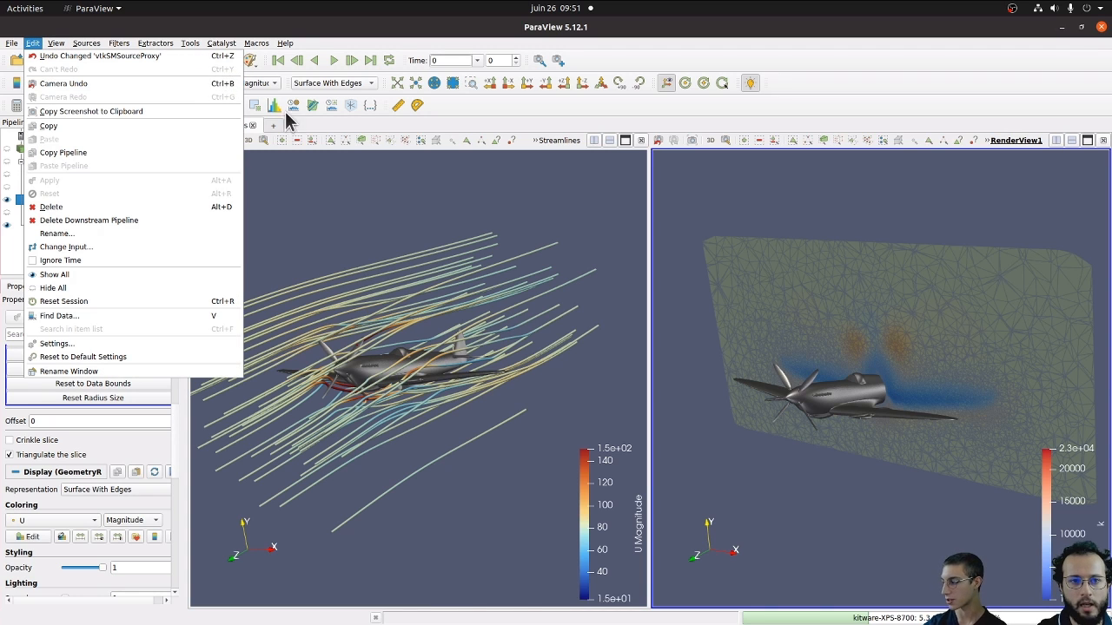
{"action": "left_click", "coordinate": [357, 213]}
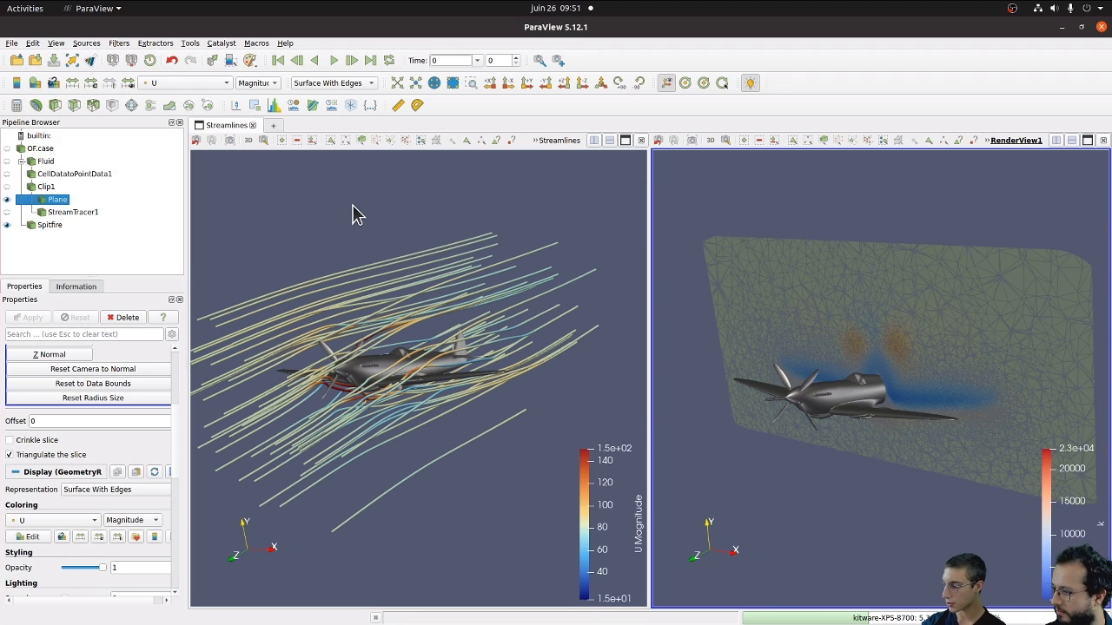
{"action": "left_click", "coordinate": [12, 44]}
{"action": "left_click", "coordinate": [12, 45]}
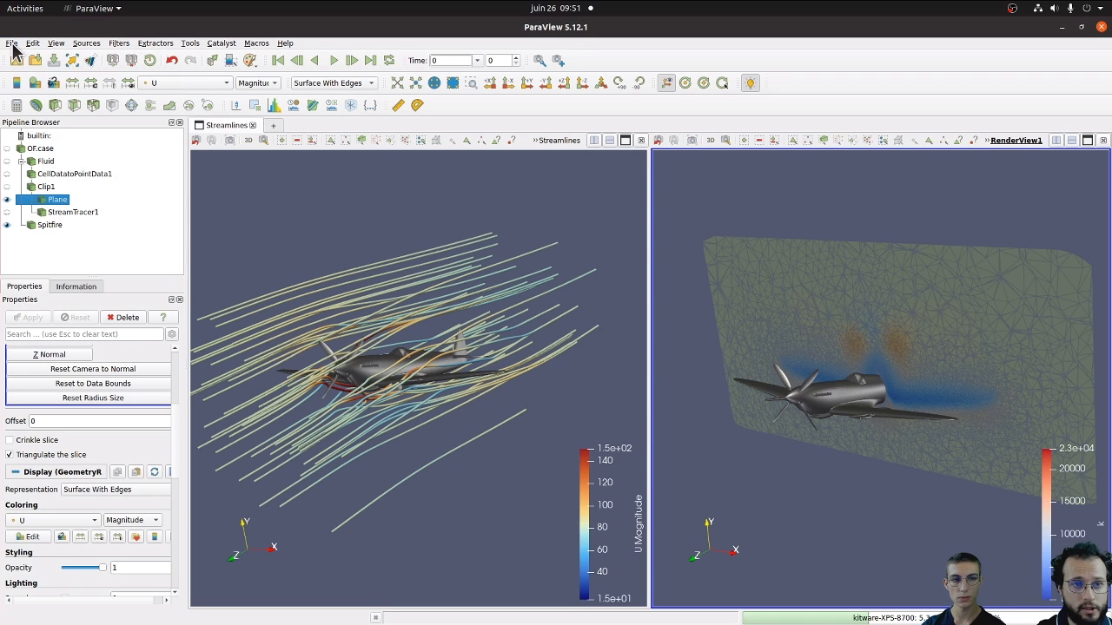
{"action": "left_click", "coordinate": [337, 251]}
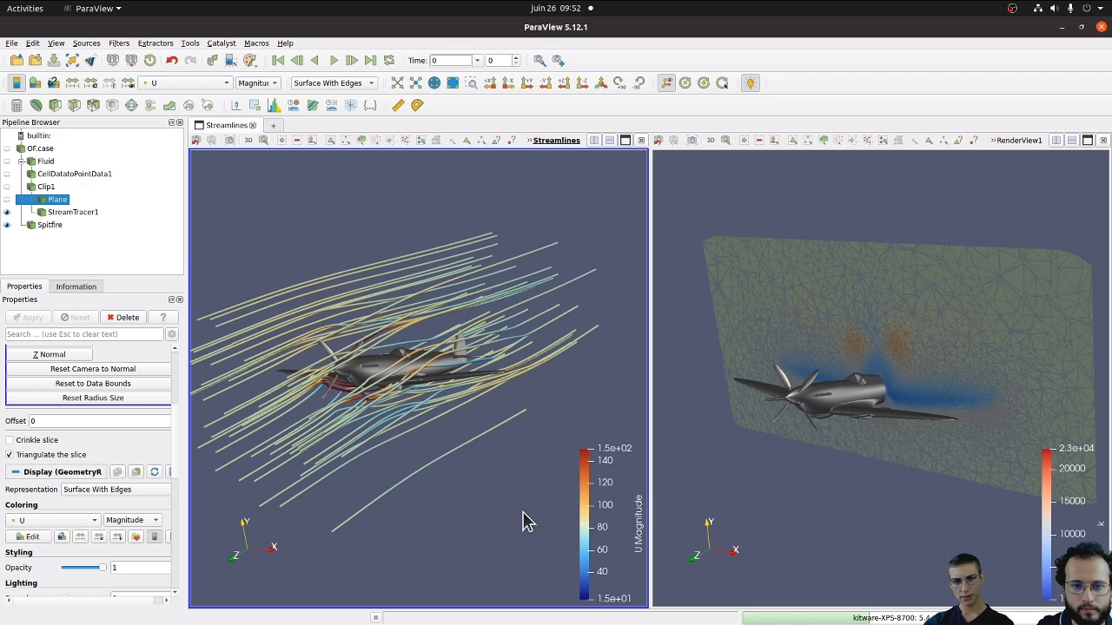
Link the camera of RenderView1 with the camera of the Streamlines view, keeping the link name CameraLink0.
{"action": "left_click_drag", "start_coordinate": [486, 499], "coordinate": [479, 448]}
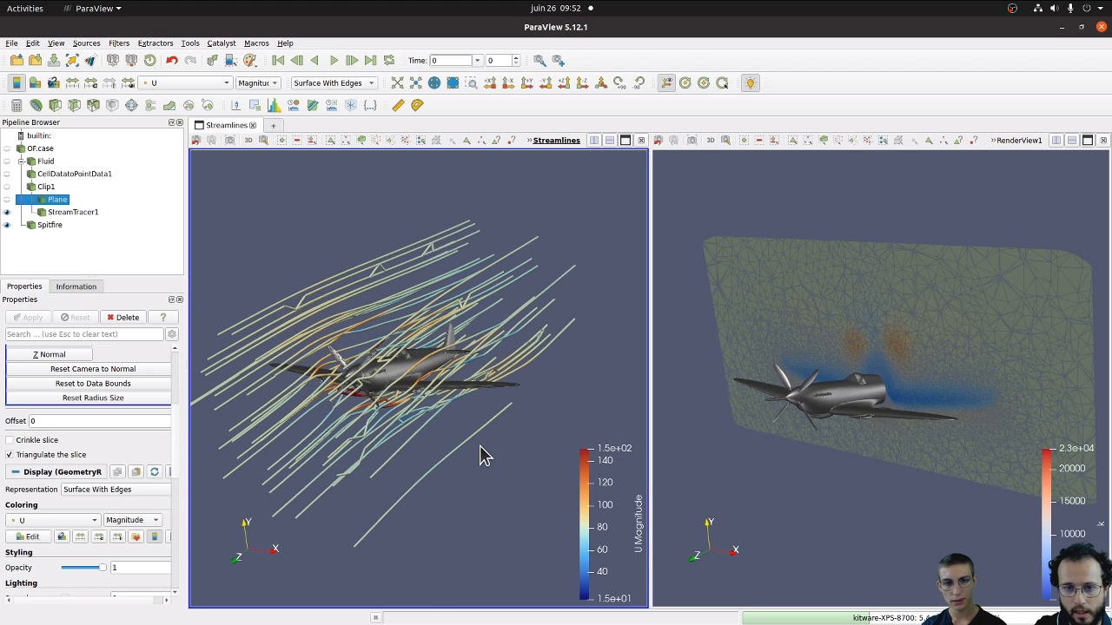
{"action": "left_click_drag", "start_coordinate": [819, 509], "coordinate": [796, 495]}
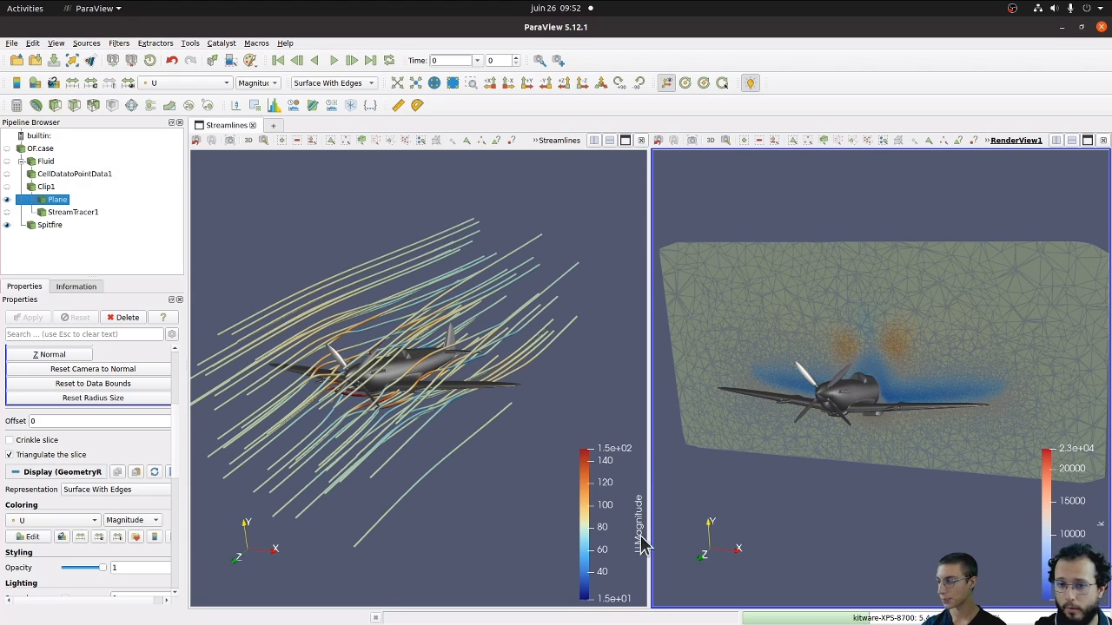
{"action": "right_click", "coordinate": [792, 488]}
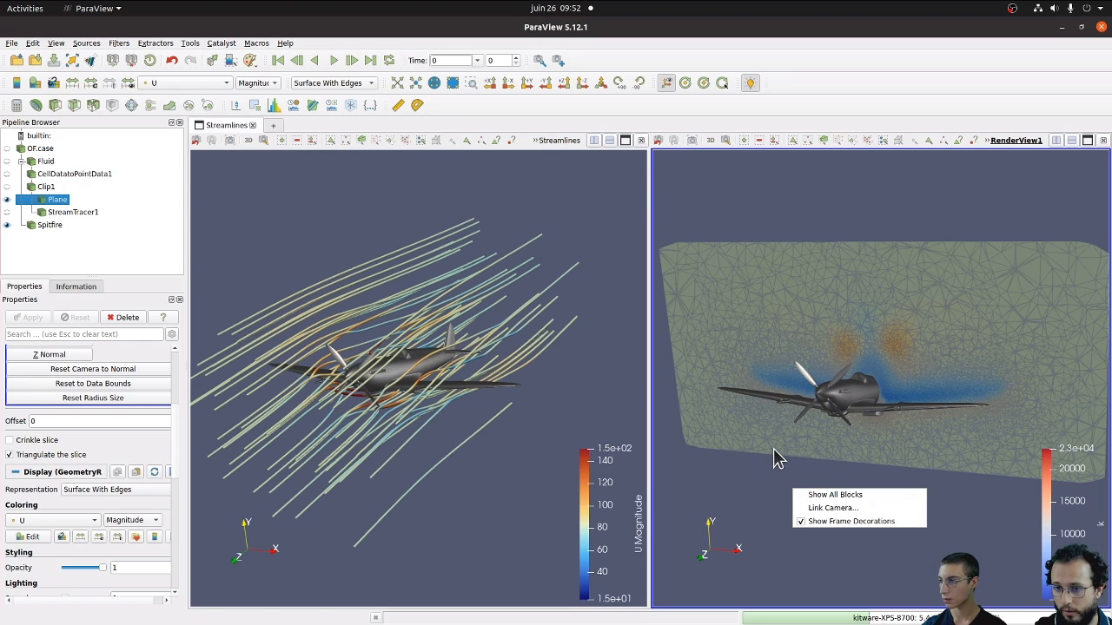
{"action": "left_click", "coordinate": [840, 508]}
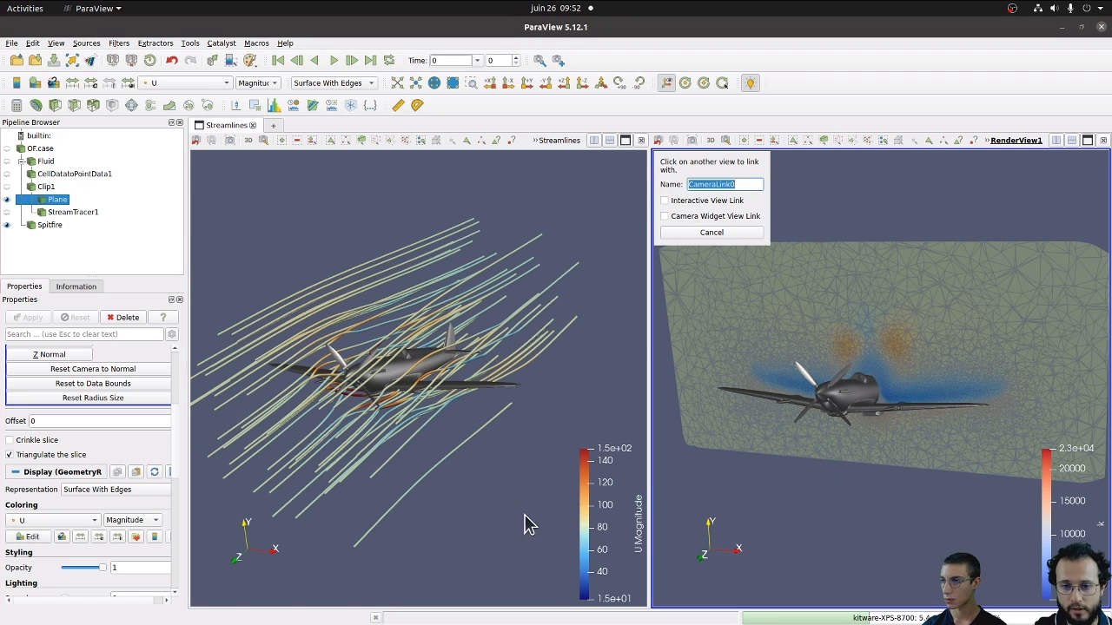
{"action": "left_click", "coordinate": [469, 502]}
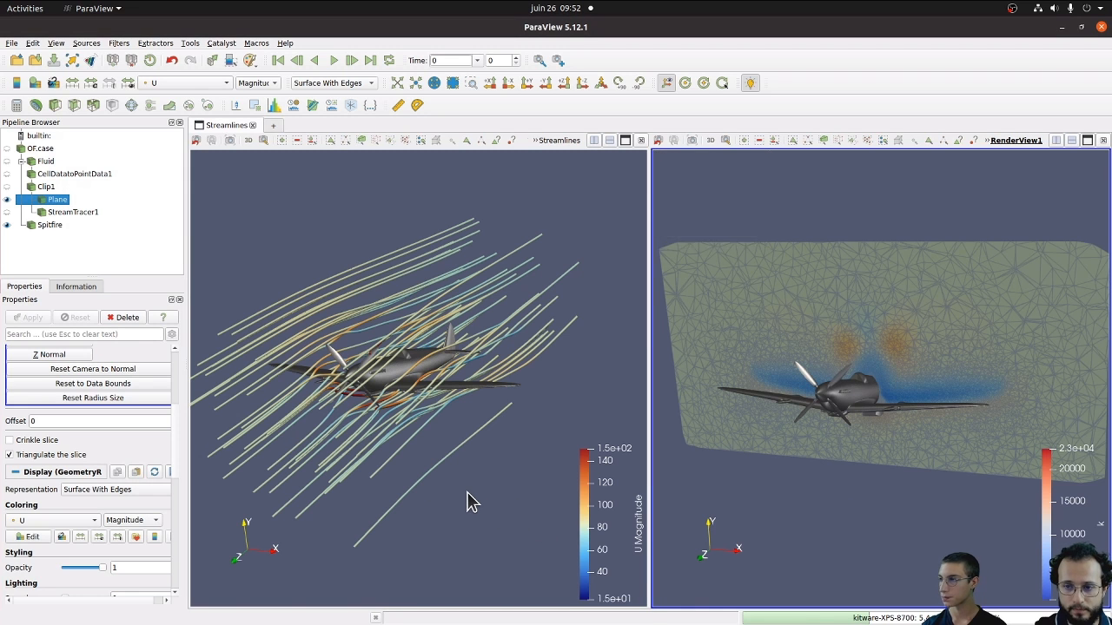
Check the camera link by rotating and zooming around the Spitfire, first from RenderView1 and again from the Streamlines view.
{"action": "left_click_drag", "start_coordinate": [486, 503], "coordinate": [834, 350]}
{"action": "scroll", "coordinate": [834, 351], "scroll_direction": "up", "scroll_amount": 2}
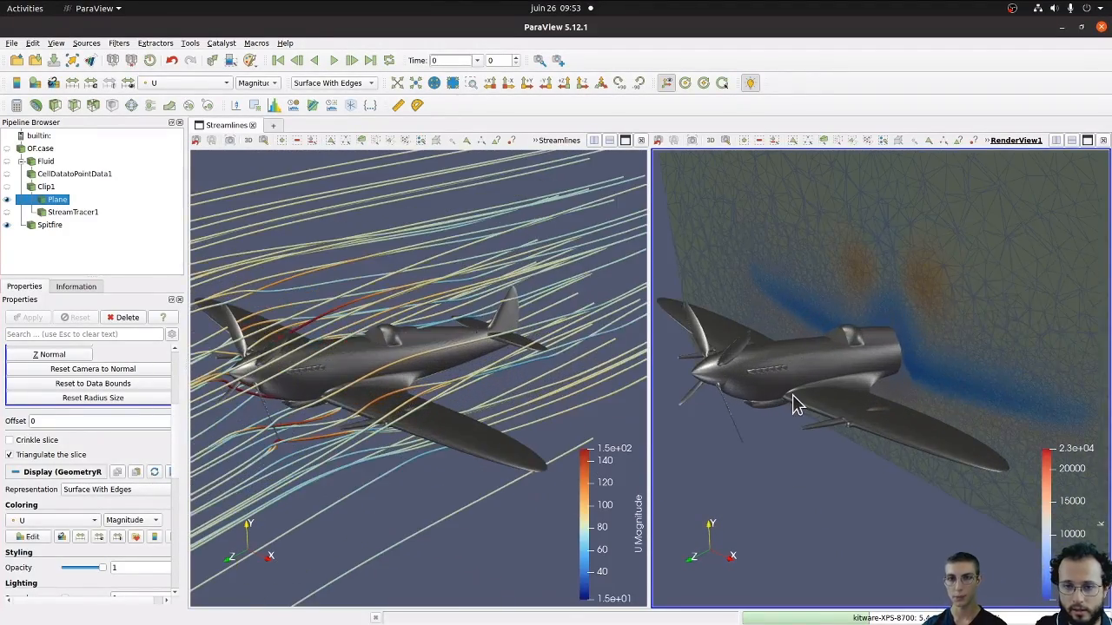
{"action": "scroll", "coordinate": [790, 397], "scroll_direction": "down", "scroll_amount": 1}
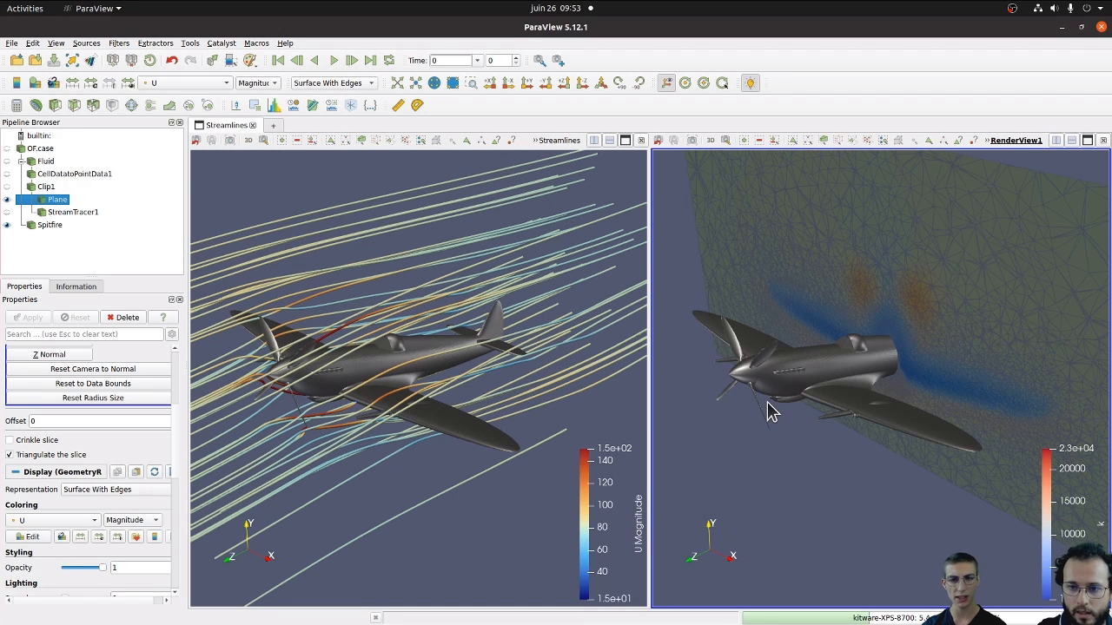
{"action": "mouse_move", "coordinate": [753, 454]}
{"action": "left_mouse_down"}
{"action": "mouse_move", "coordinate": [784, 449]}
{"action": "mouse_move", "coordinate": [767, 460]}
{"action": "mouse_move", "coordinate": [775, 453]}
{"action": "mouse_move", "coordinate": [776, 486]}
{"action": "mouse_move", "coordinate": [750, 486]}
{"action": "mouse_move", "coordinate": [762, 508]}
{"action": "mouse_move", "coordinate": [744, 456]}
{"action": "left_mouse_up"}
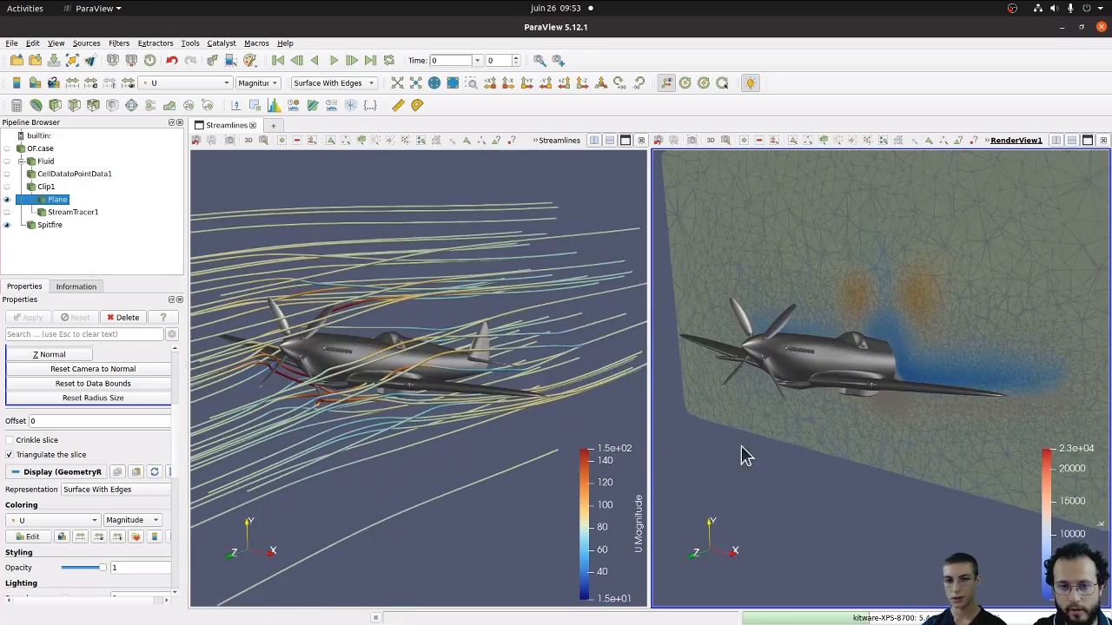
{"action": "left_click", "coordinate": [426, 497]}
{"action": "left_click_drag", "start_coordinate": [479, 522], "coordinate": [461, 502]}
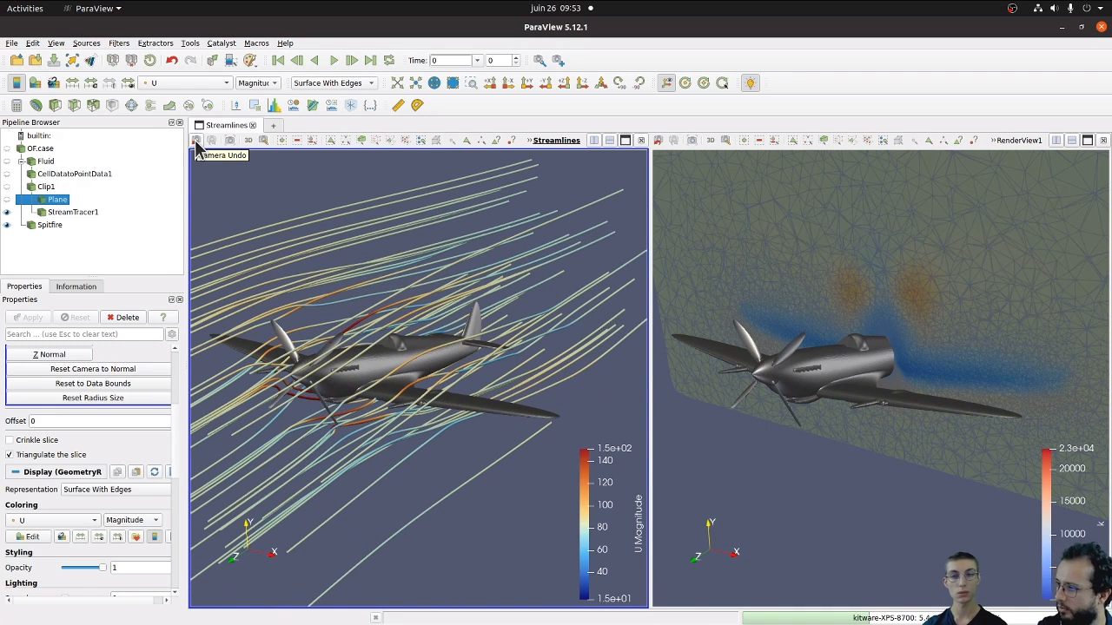
{"action": "mouse_move", "coordinate": [443, 492]}
{"action": "left_mouse_down"}
{"action": "mouse_move", "coordinate": [426, 474]}
{"action": "mouse_move", "coordinate": [447, 484]}
{"action": "mouse_move", "coordinate": [434, 479]}
{"action": "left_mouse_up"}
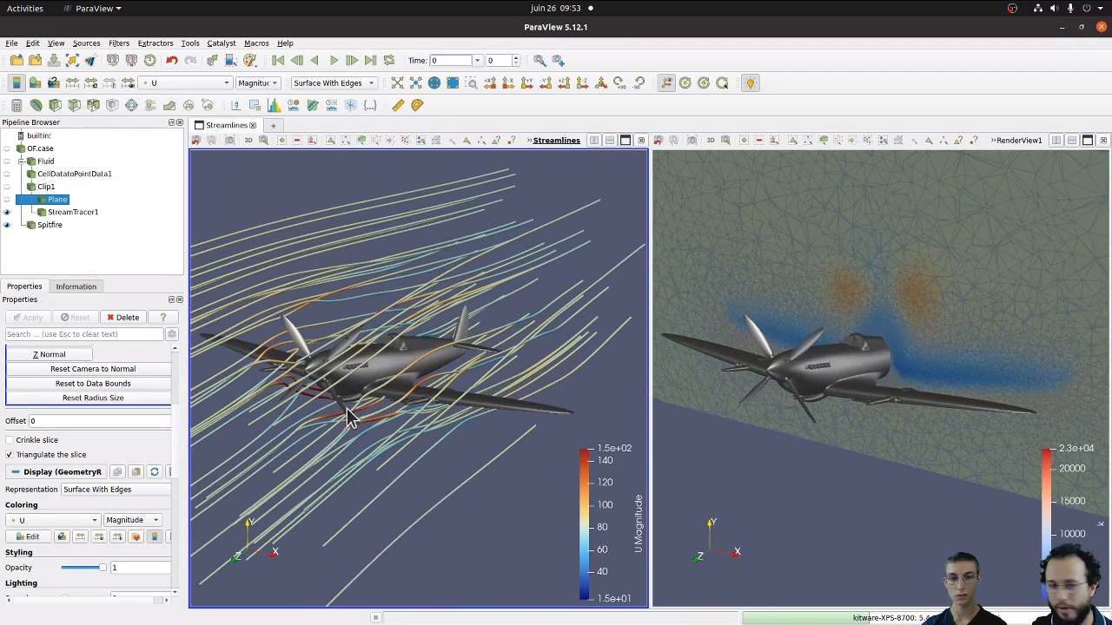
Step back through the last camera moves in the Streamlines view with Camera Undo and restore them with Camera Redo.
{"action": "left_click", "coordinate": [197, 143]}
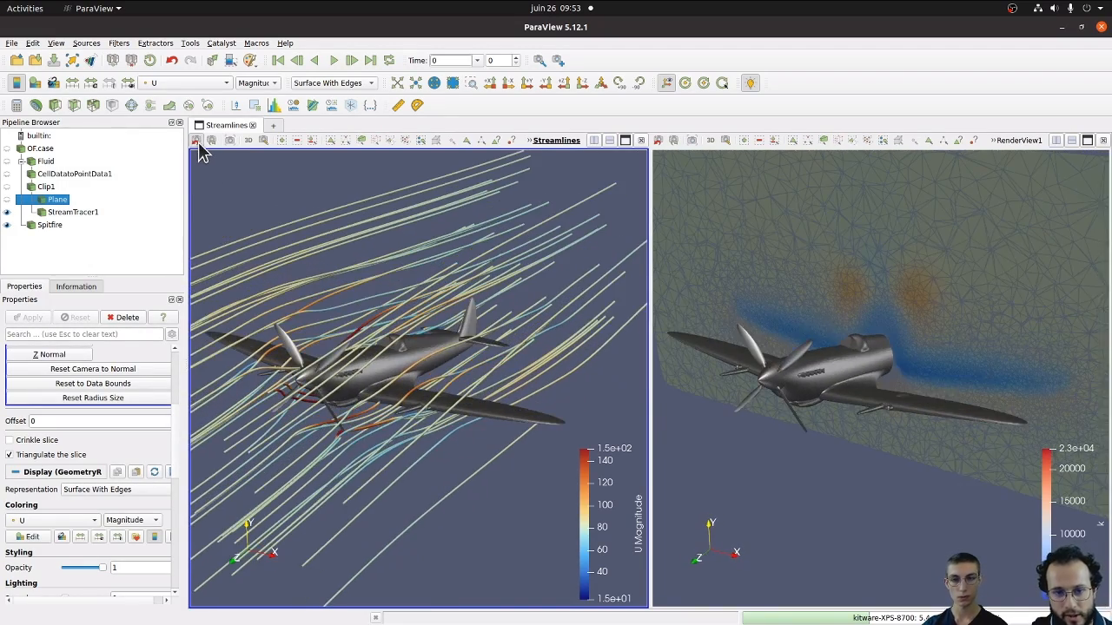
{"action": "left_click", "coordinate": [197, 142]}
{"action": "left_click", "coordinate": [197, 143]}
{"action": "left_click", "coordinate": [197, 142]}
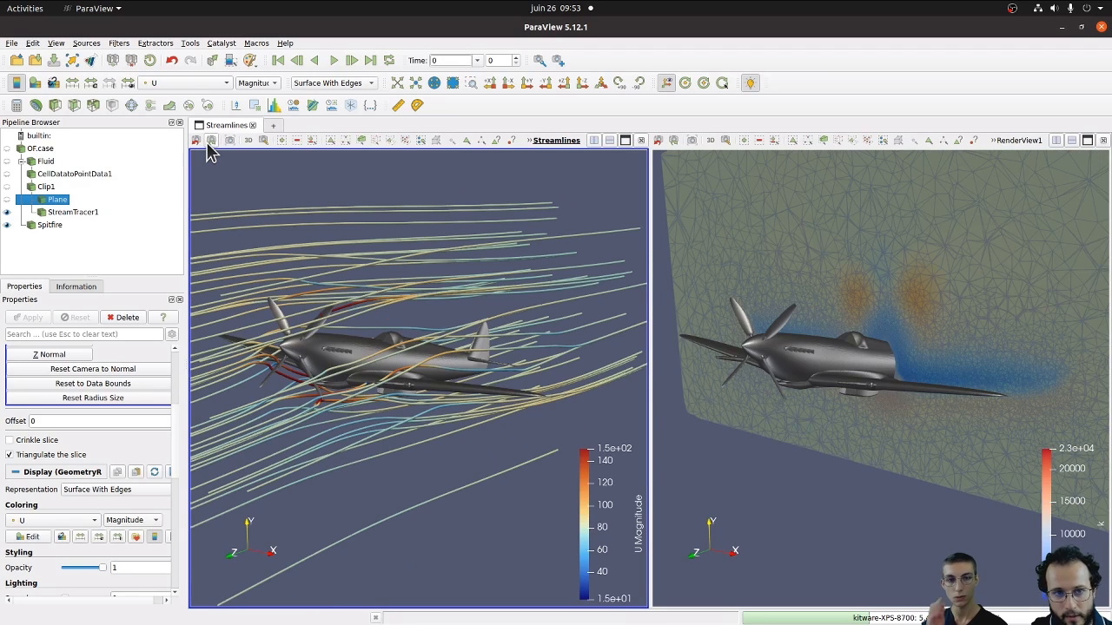
{"action": "left_click", "coordinate": [211, 142]}
{"action": "left_click", "coordinate": [211, 143]}
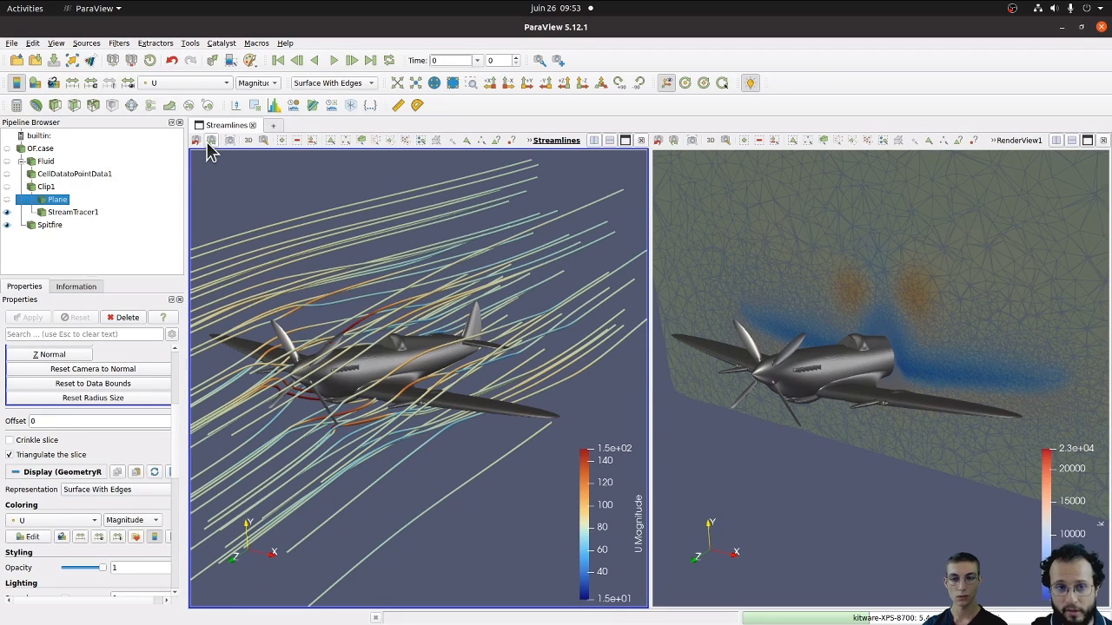
{"action": "left_click", "coordinate": [211, 143]}
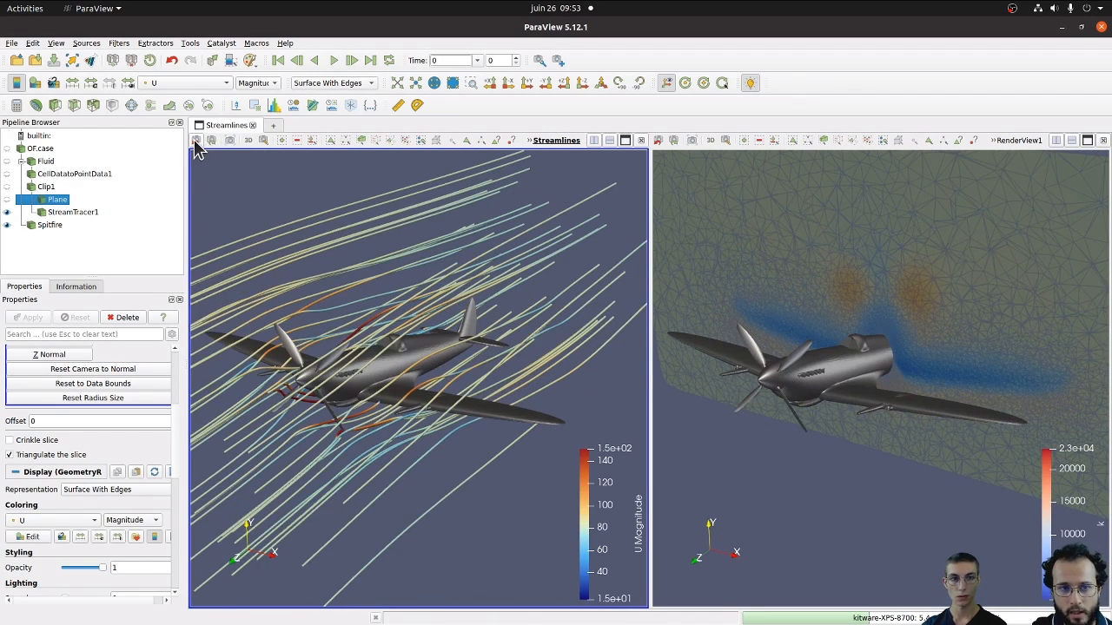
{"action": "left_click", "coordinate": [198, 142]}
{"action": "left_click", "coordinate": [212, 142]}
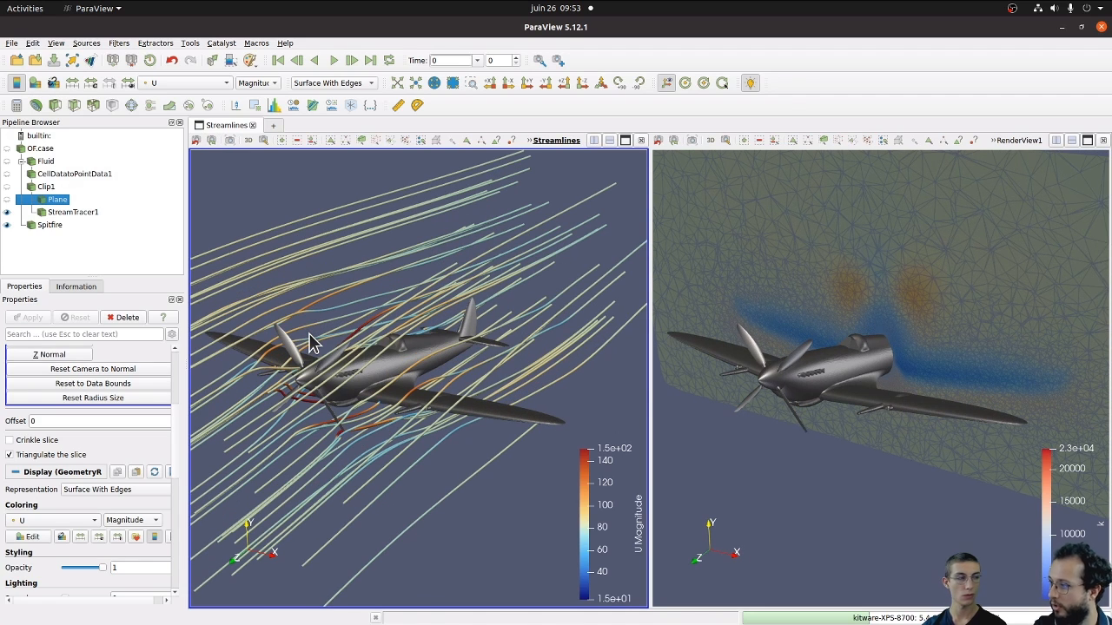
{"action": "left_click", "coordinate": [35, 44]}
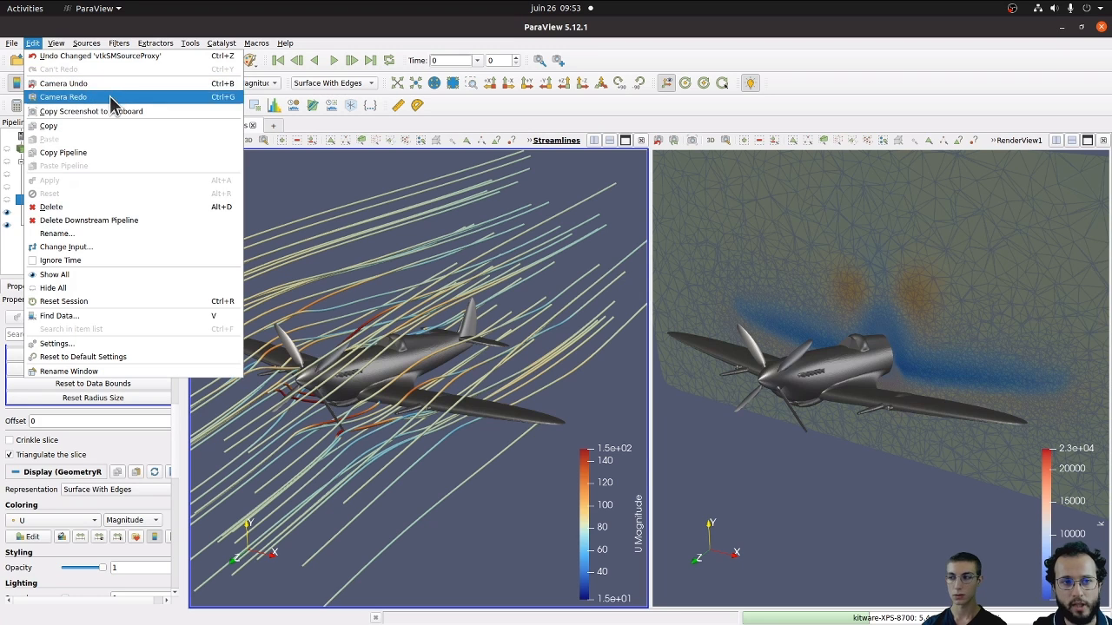
{"action": "left_click", "coordinate": [582, 426]}
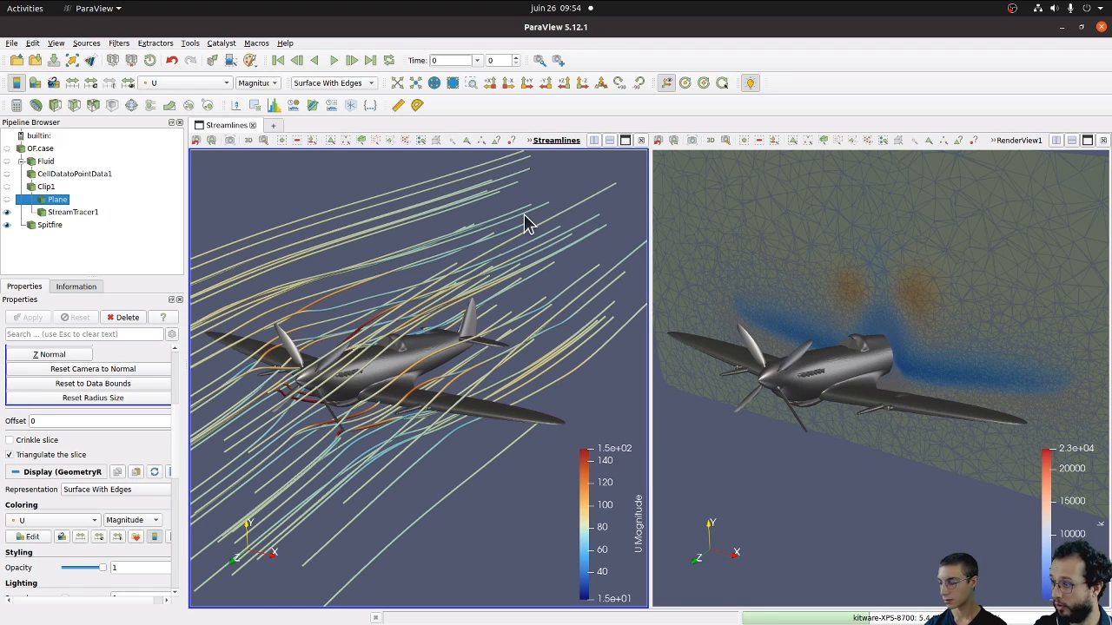
Save the current camera position as a custom viewpoint, move the camera away, and return to the saved viewpoint.
{"action": "left_click", "coordinate": [558, 63]}
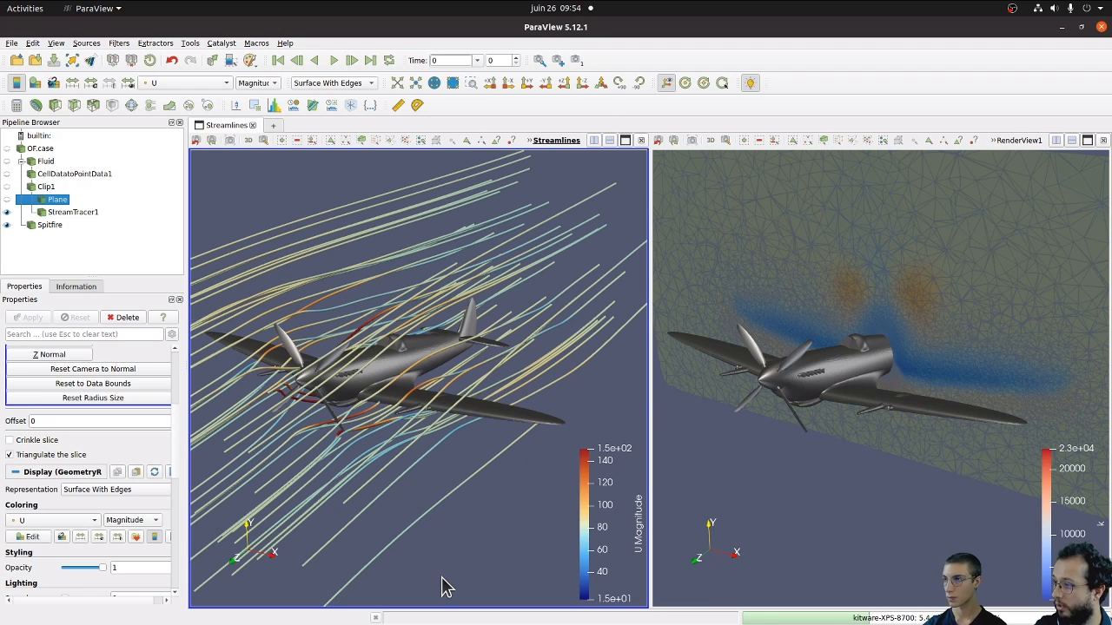
{"action": "left_click_drag", "start_coordinate": [434, 447], "coordinate": [423, 467]}
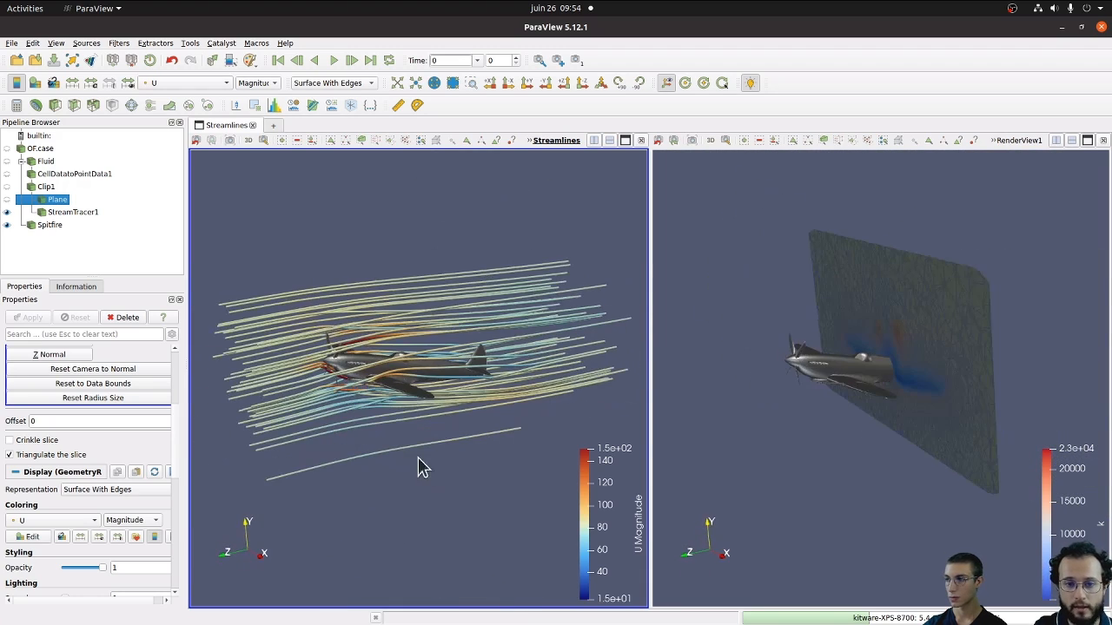
{"action": "left_click", "coordinate": [576, 63]}
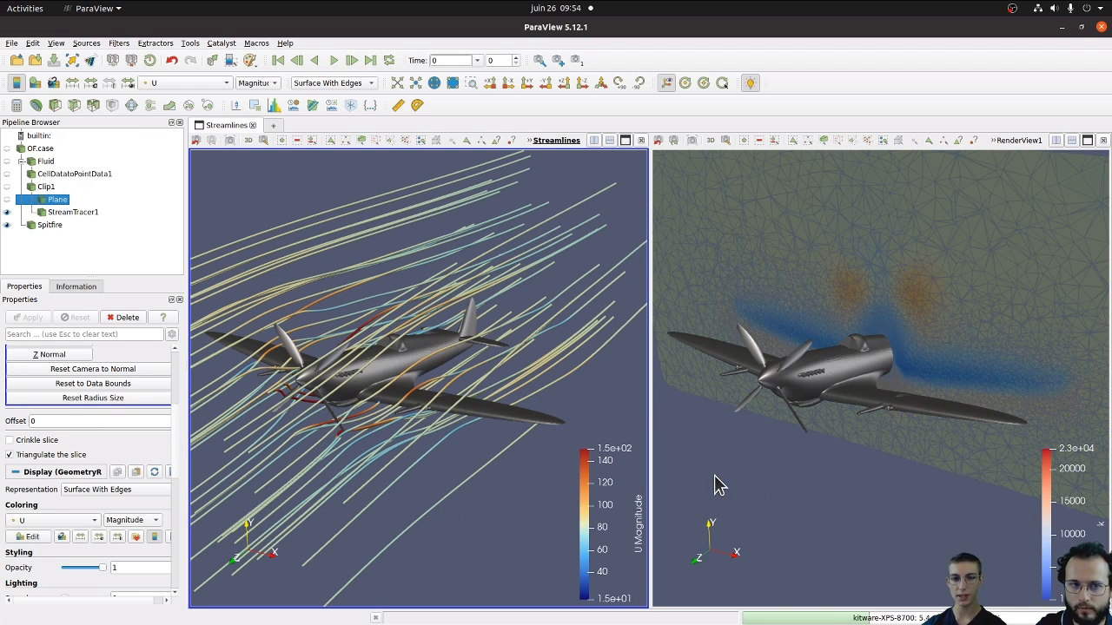
Clear the pipeline selection, add a PNG image extractor for the Streamlines view, and inspect its file name pattern.
{"action": "left_click", "coordinate": [150, 266]}
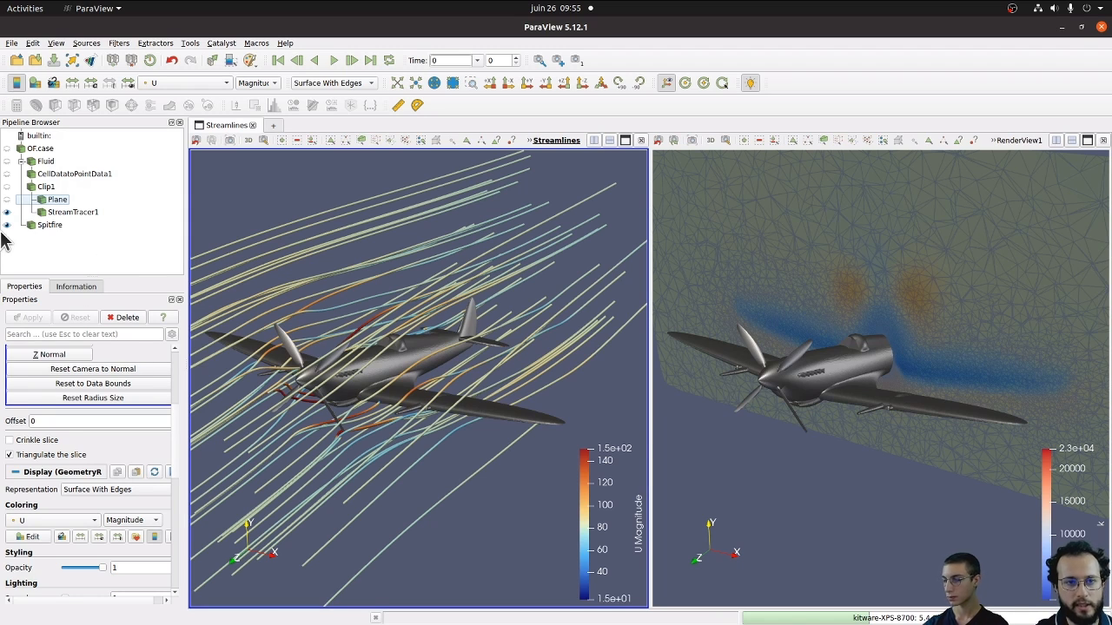
{"action": "left_click", "coordinate": [159, 45]}
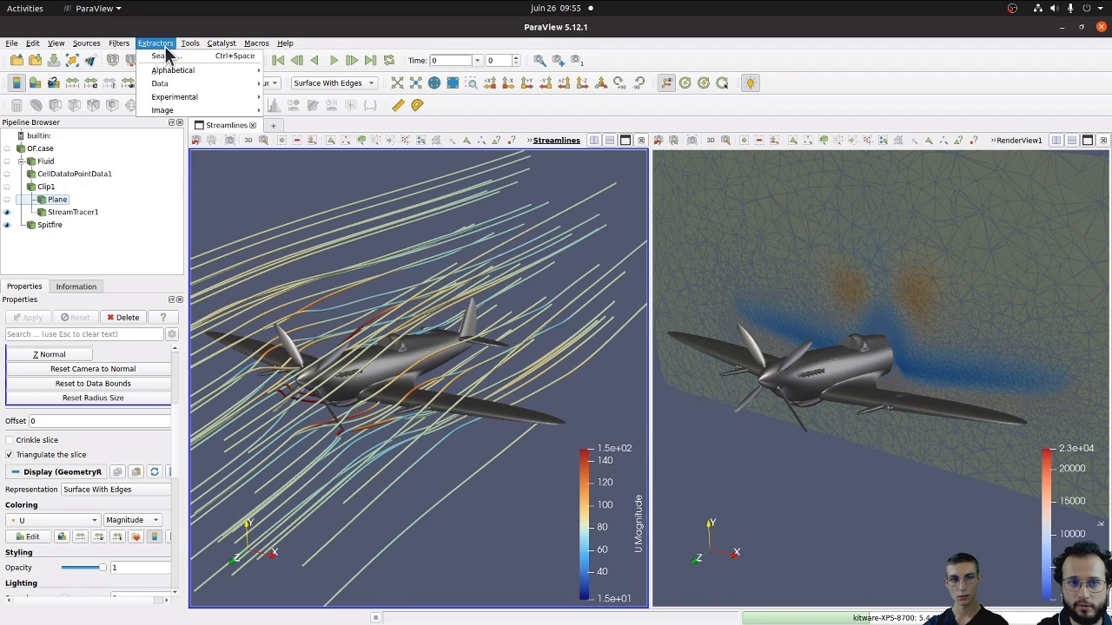
{"action": "left_click", "coordinate": [165, 55]}
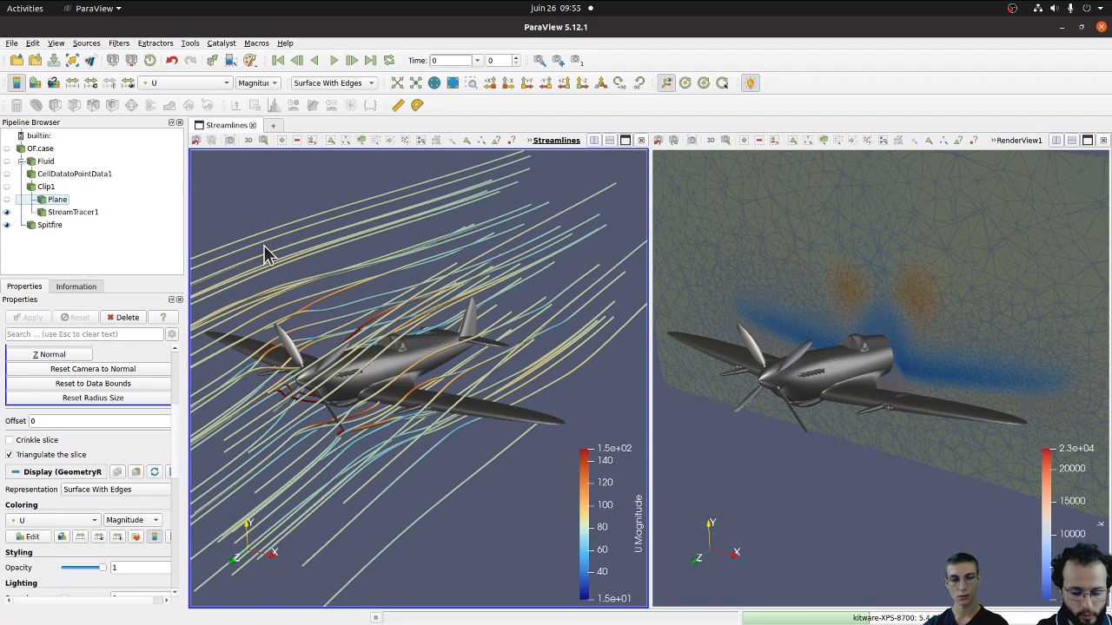
{"action": "type", "text": "pn"}
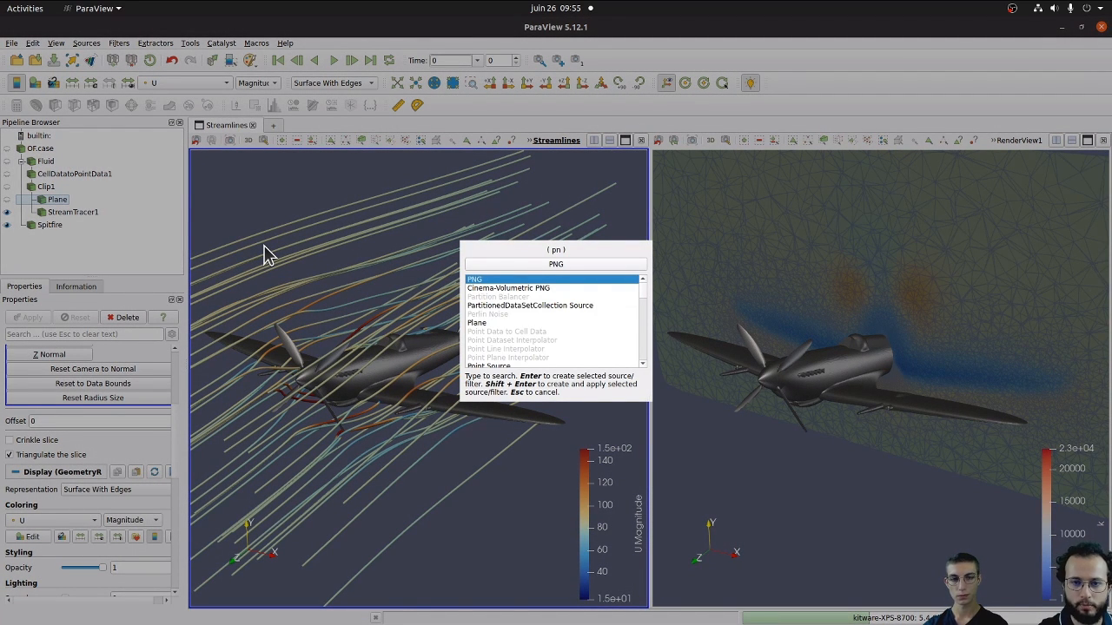
{"action": "key", "text": "Return"}
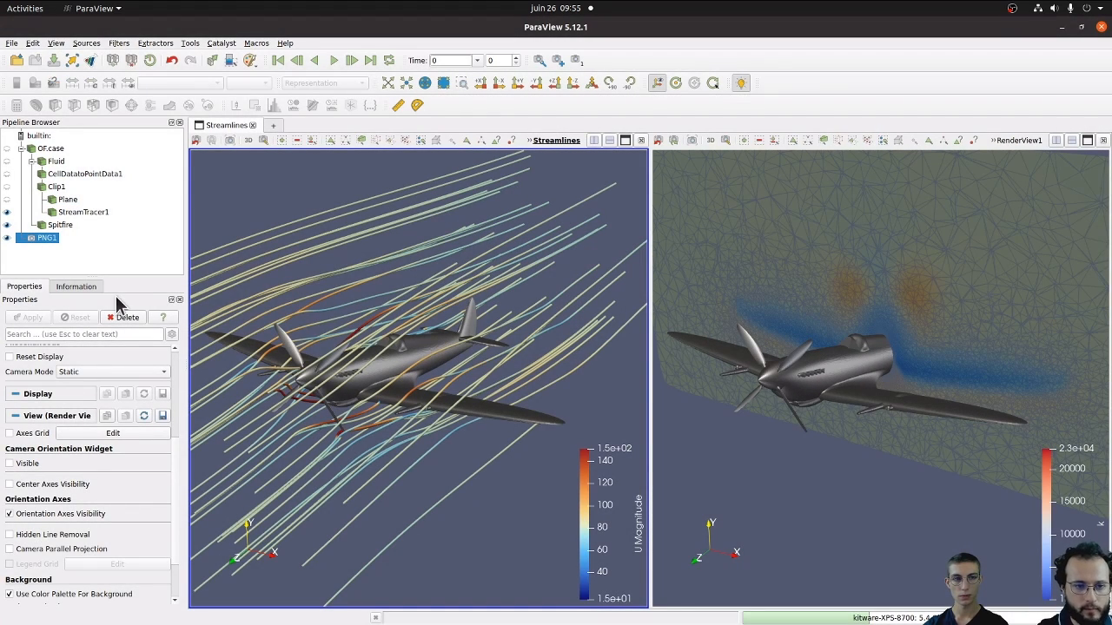
{"action": "scroll", "coordinate": [44, 430], "scroll_direction": "up", "scroll_amount": 2}
{"action": "scroll", "coordinate": [47, 432], "scroll_direction": "up", "scroll_amount": 2}
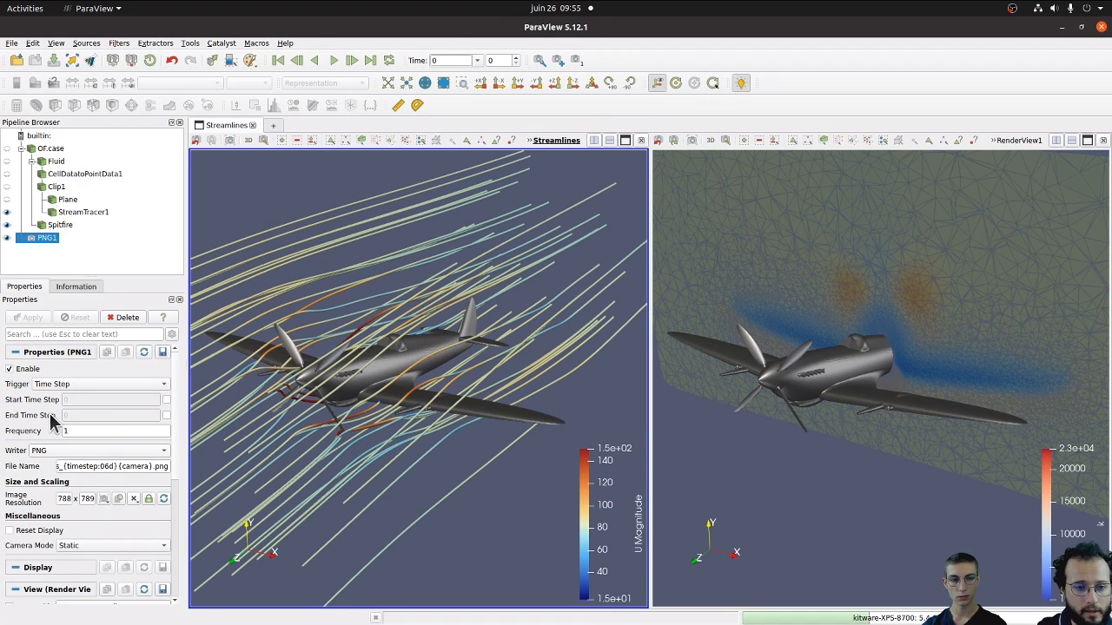
{"action": "left_click", "coordinate": [63, 466]}
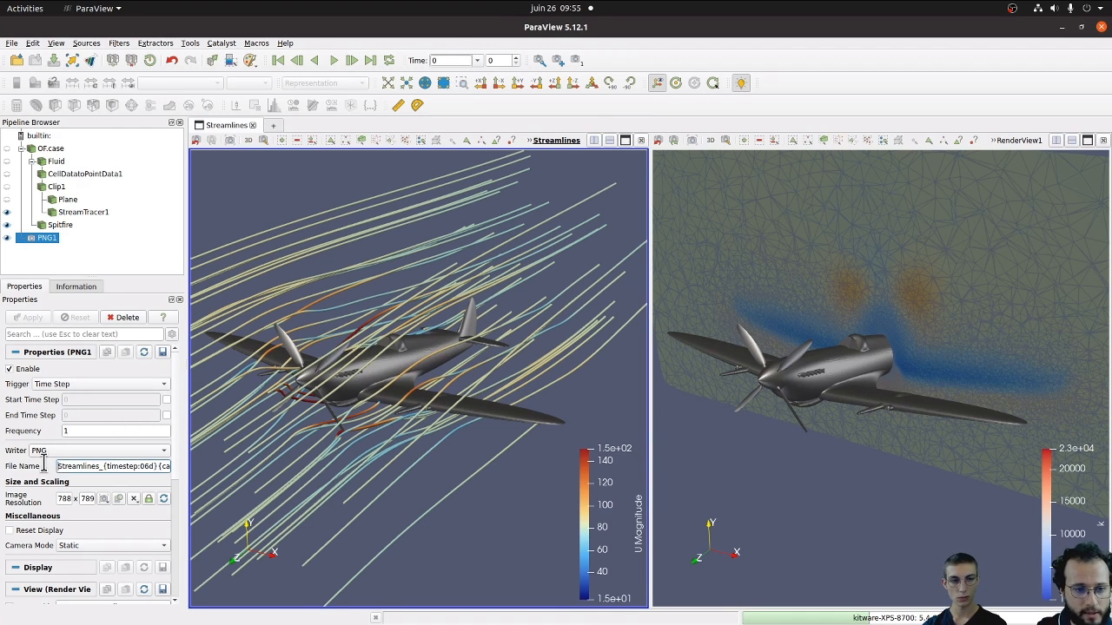
{"action": "left_click", "coordinate": [102, 469]}
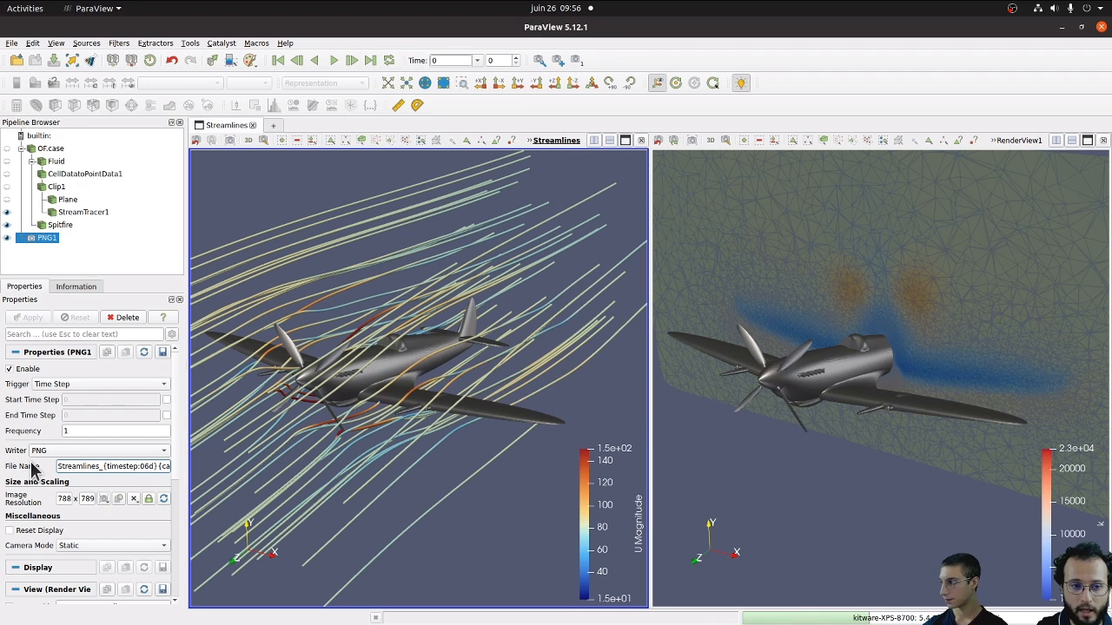
Make RenderView1 the active view and rename it as Slice.
{"action": "left_click", "coordinate": [938, 479]}
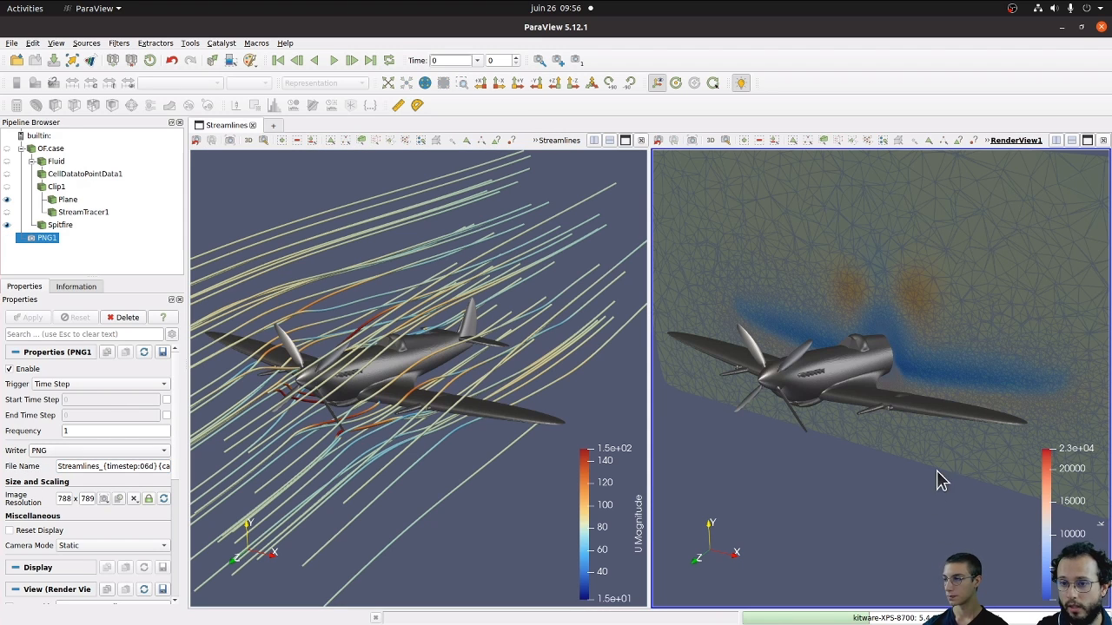
{"action": "right_click", "coordinate": [1010, 145]}
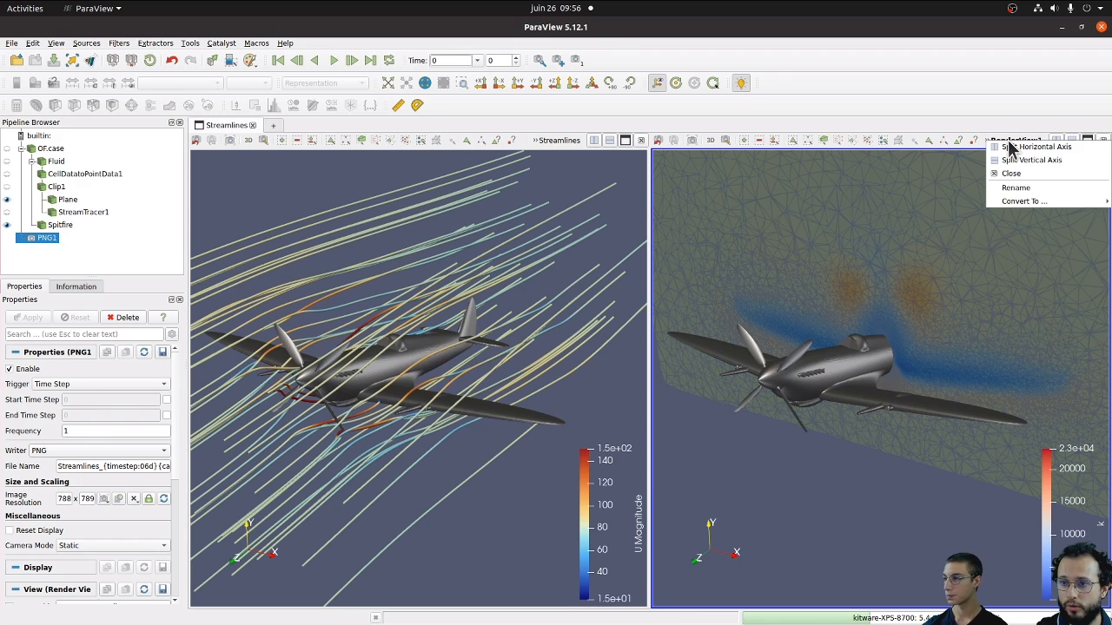
{"action": "left_click", "coordinate": [1021, 188]}
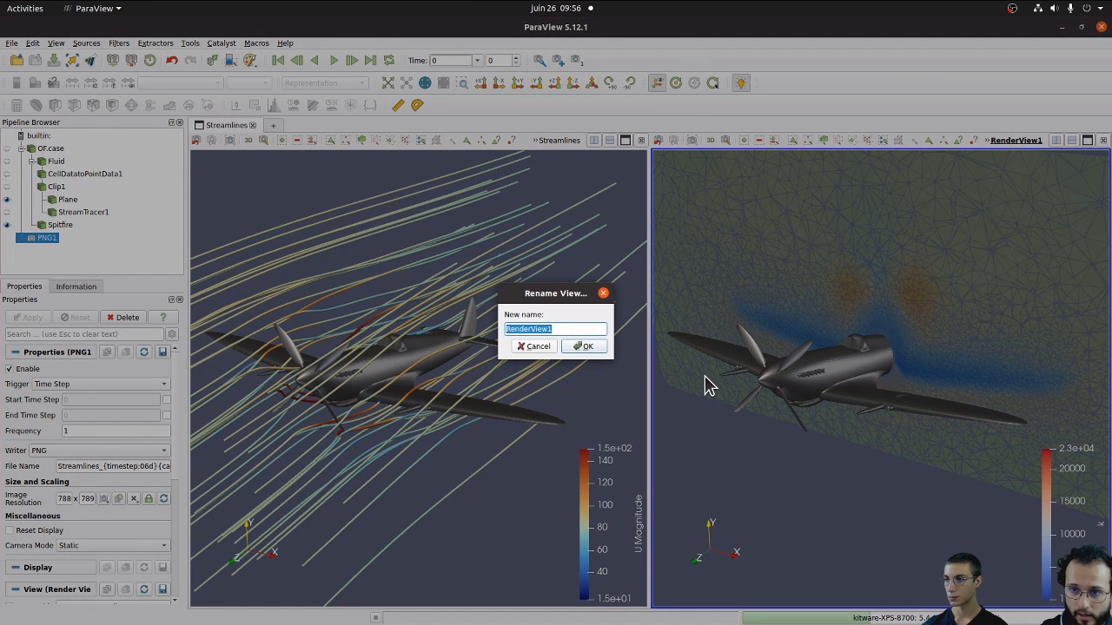
{"action": "type", "text": "Sli"}
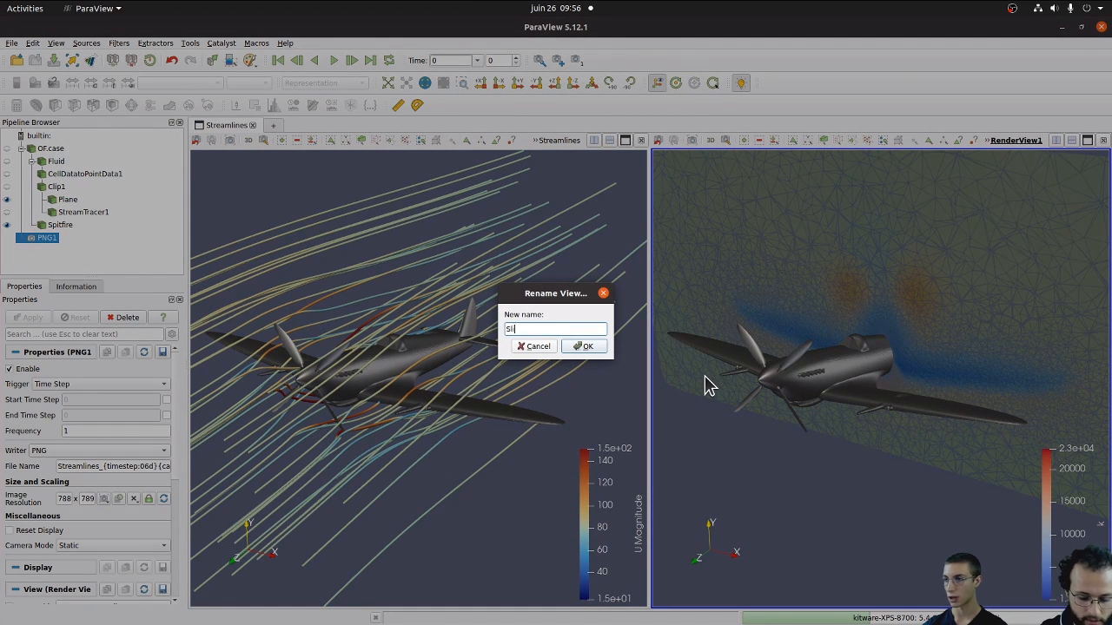
{"action": "type", "text": "ce"}
{"action": "key", "text": "Return"}
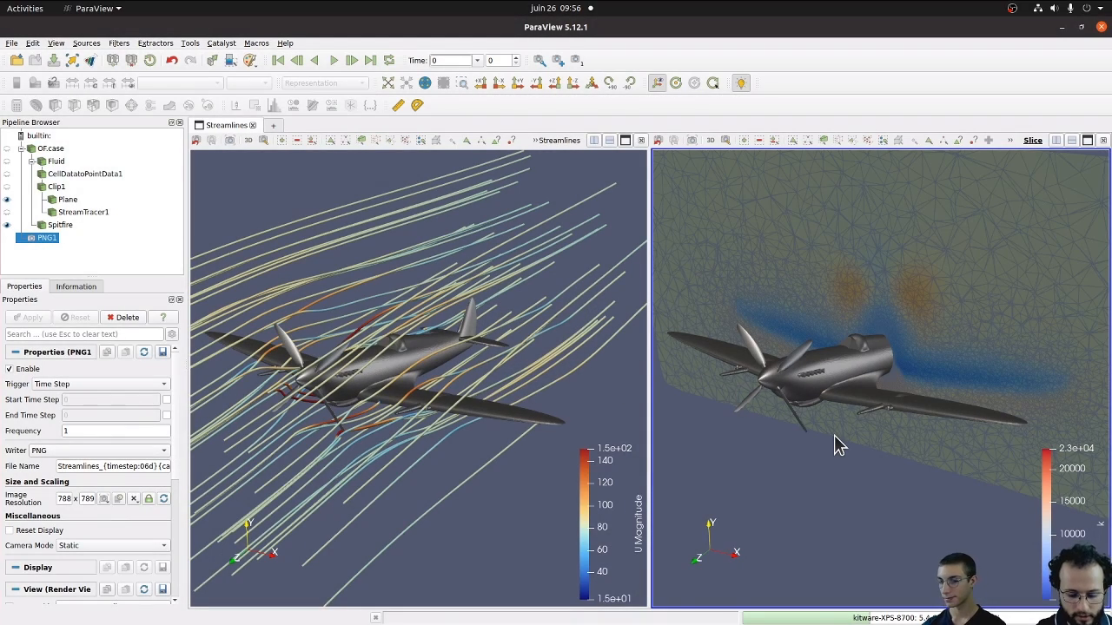
Add a second PNG image extractor for the Slice view.
{"action": "key", "text": "ctrl+space"}
{"action": "type", "text": "pn"}
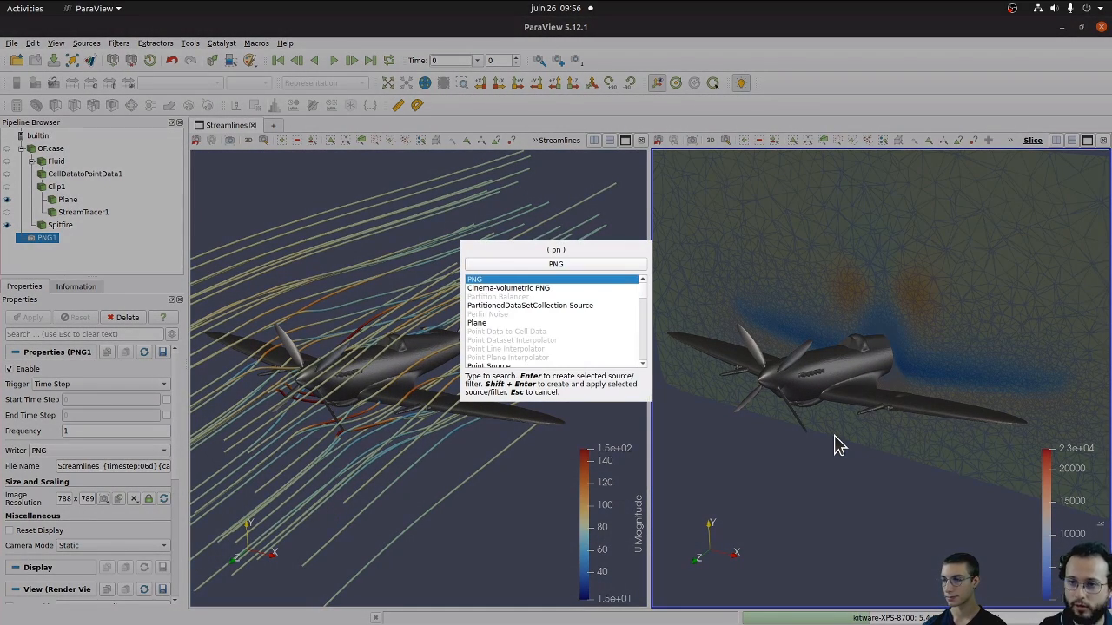
{"action": "key", "text": "Return"}
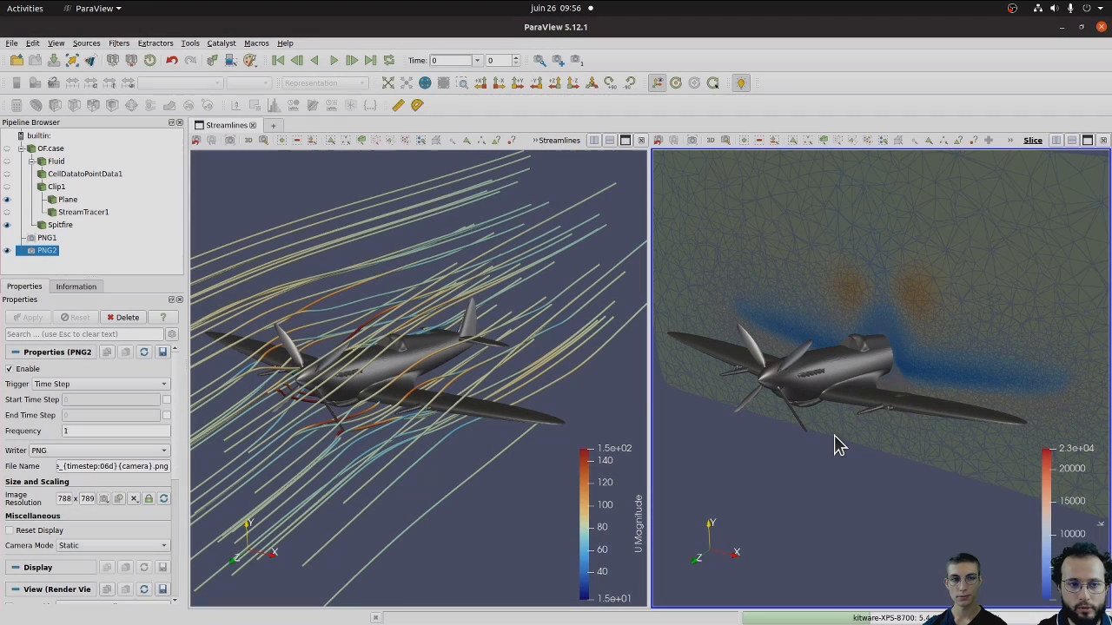
Check the file name patterns of the PNG extractors for the Slice and Streamlines views.
{"action": "left_click", "coordinate": [64, 466]}
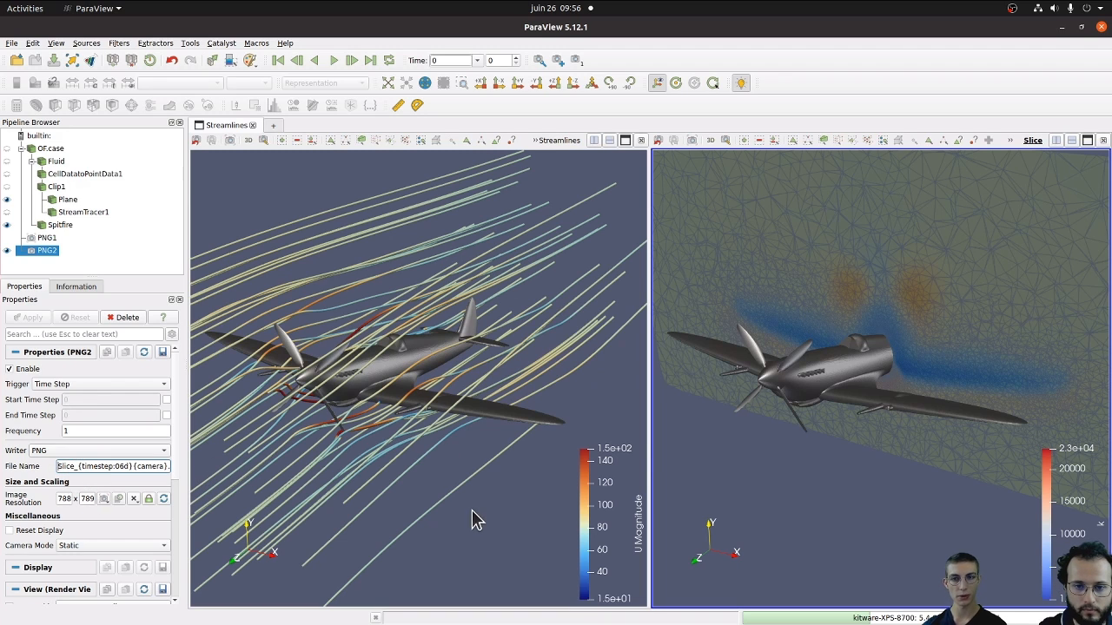
{"action": "left_click", "coordinate": [498, 527]}
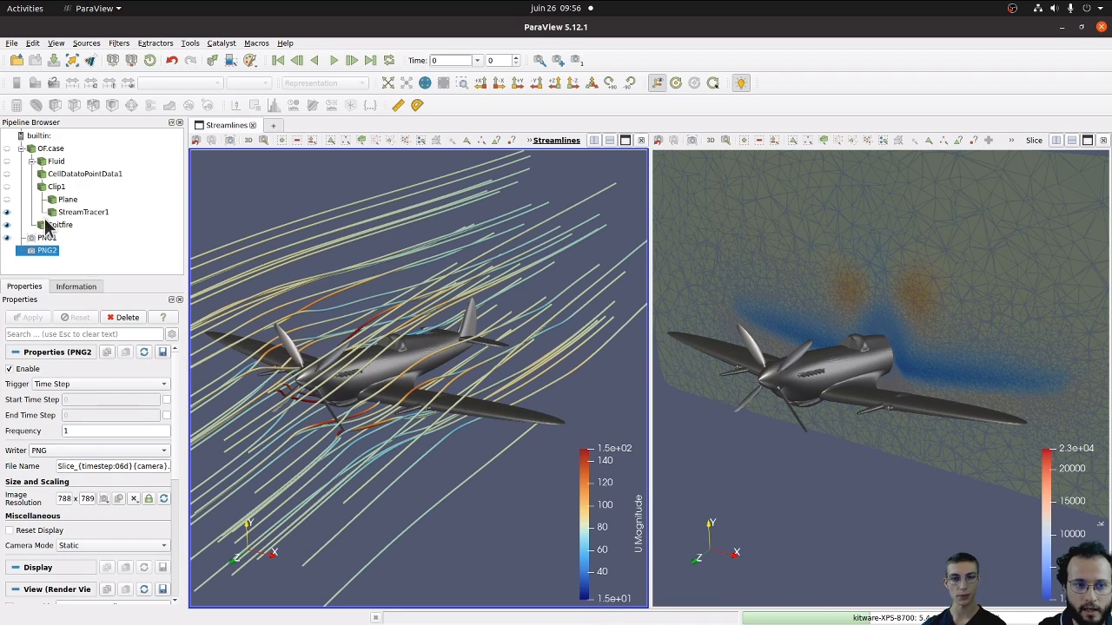
{"action": "left_click", "coordinate": [48, 239]}
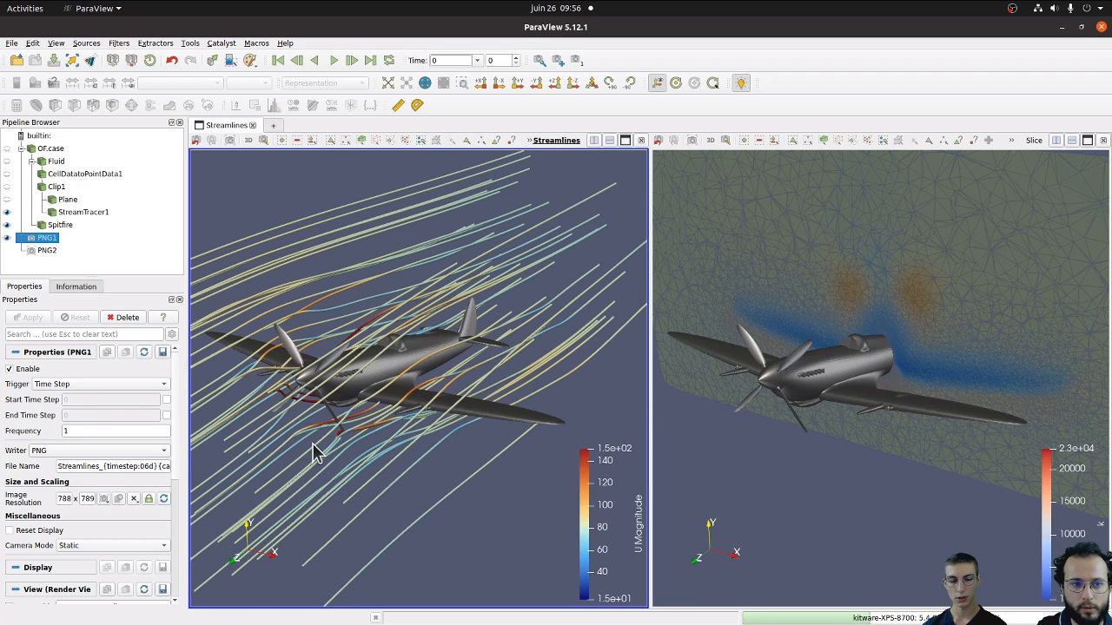
{"action": "left_click", "coordinate": [135, 268]}
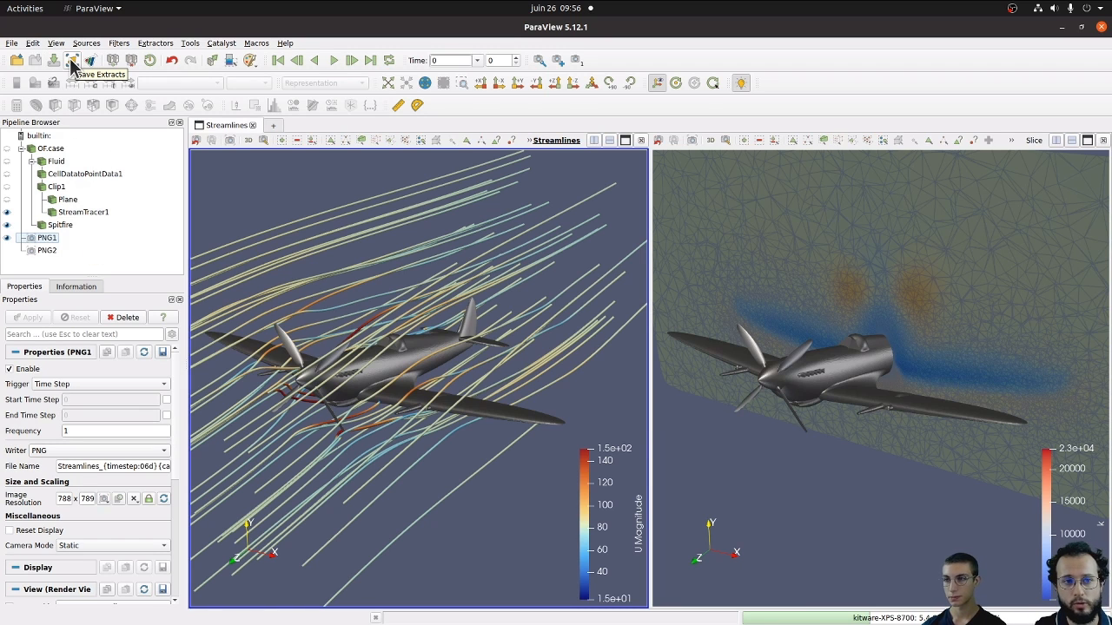
Start saving the extracts and create a folder named Screenshots on the Desktop while choosing the output directory.
{"action": "left_click", "coordinate": [72, 63]}
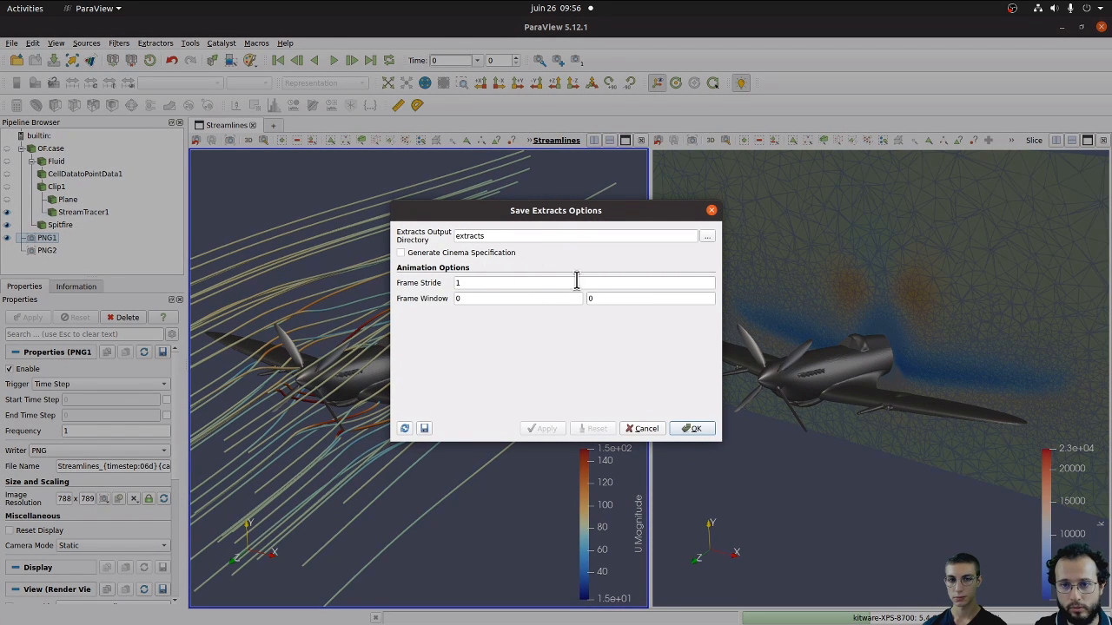
{"action": "left_click", "coordinate": [707, 237]}
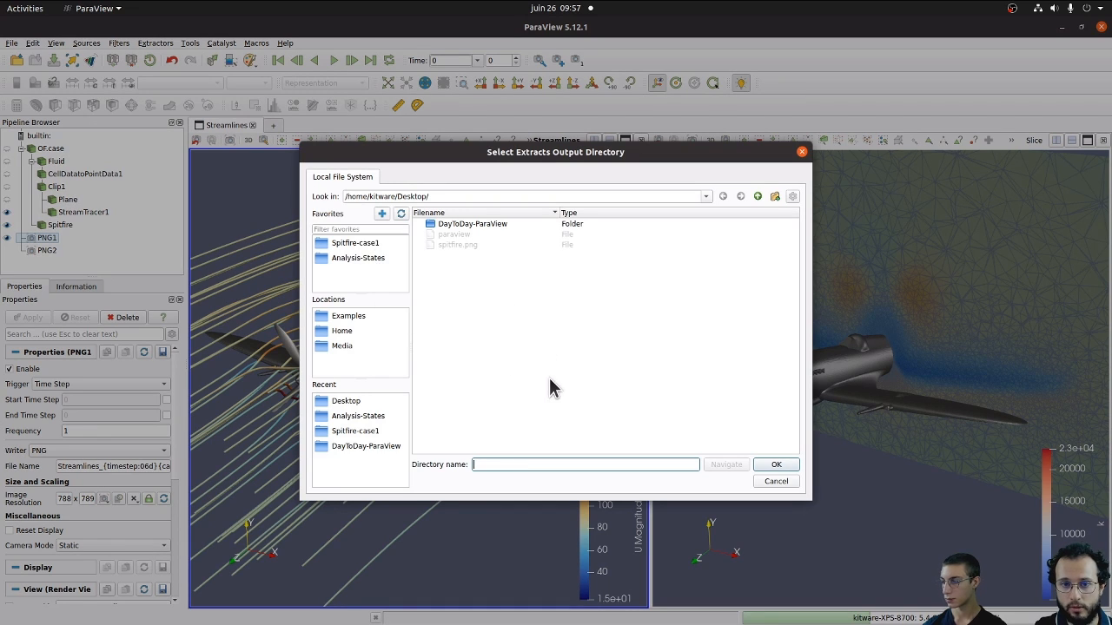
{"action": "left_click", "coordinate": [502, 464]}
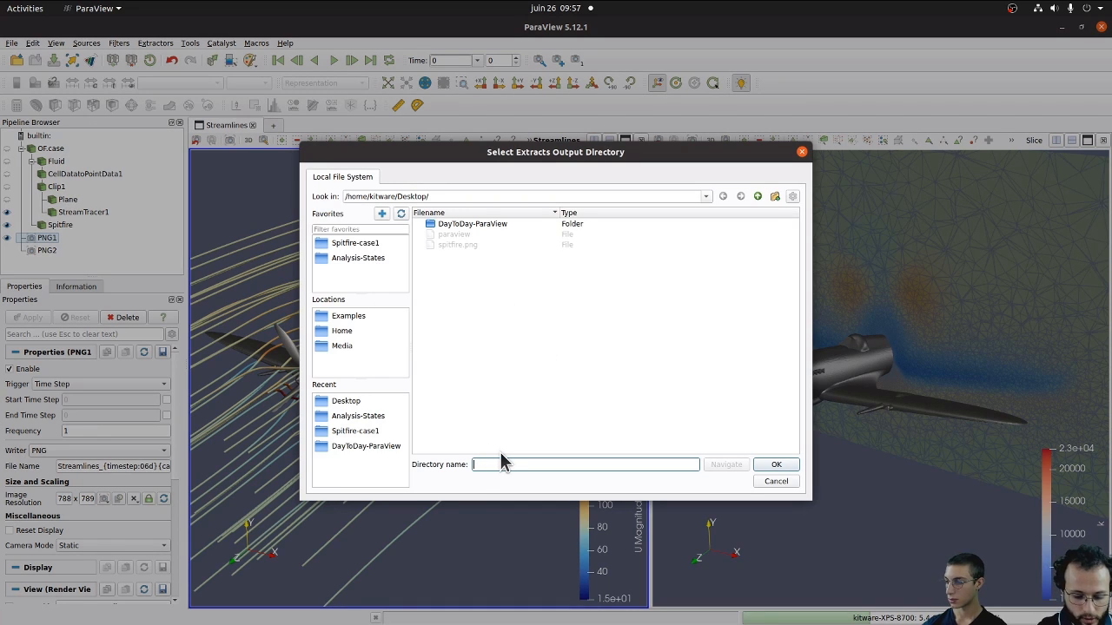
{"action": "type", "text": "Screensots"}
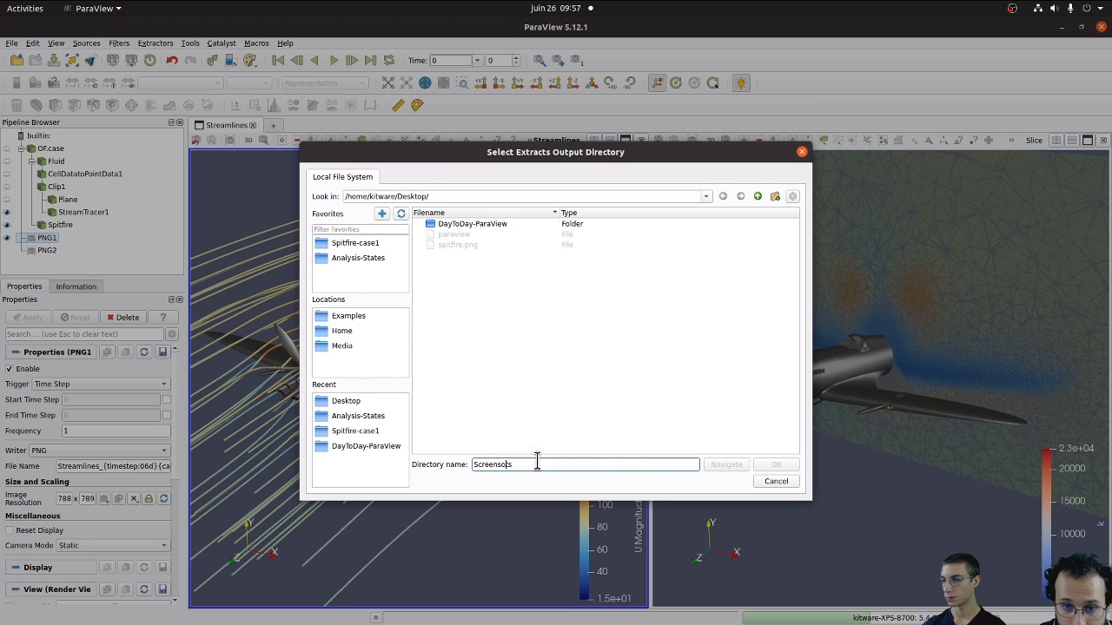
{"action": "type", "text": "h"}
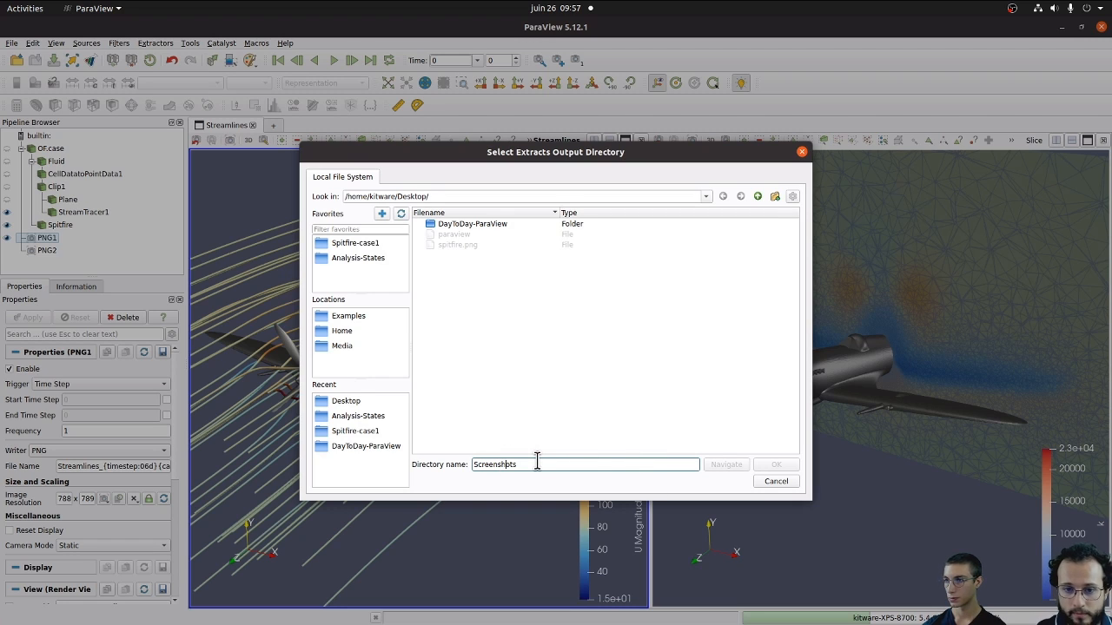
{"action": "double_click", "coordinate": [539, 464]}
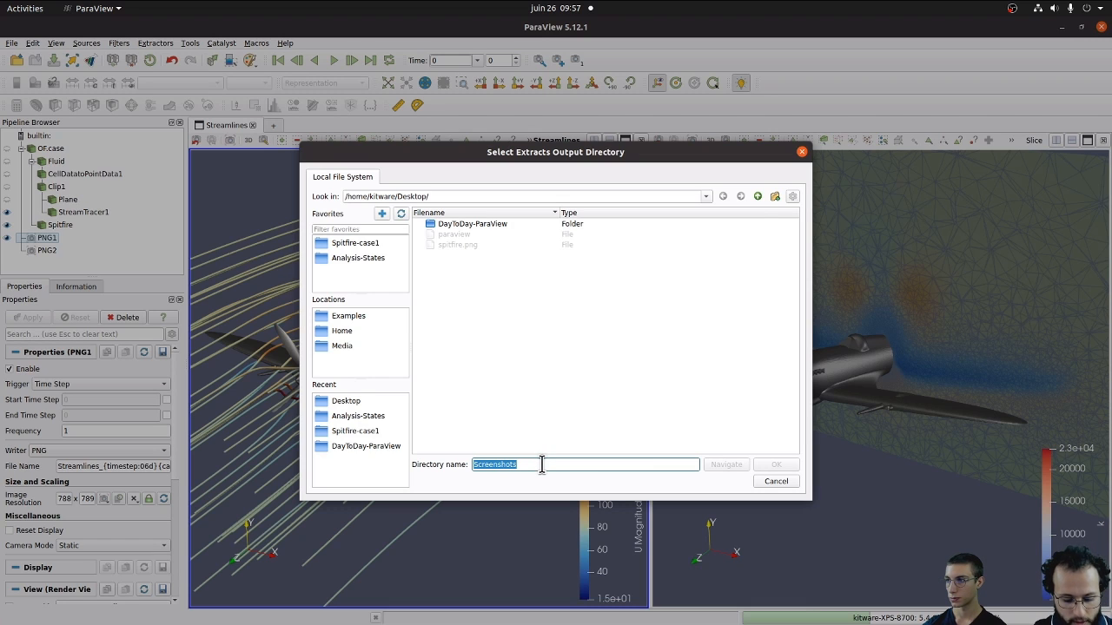
{"action": "key", "text": "ctrl+x"}
{"action": "left_click", "coordinate": [775, 196]}
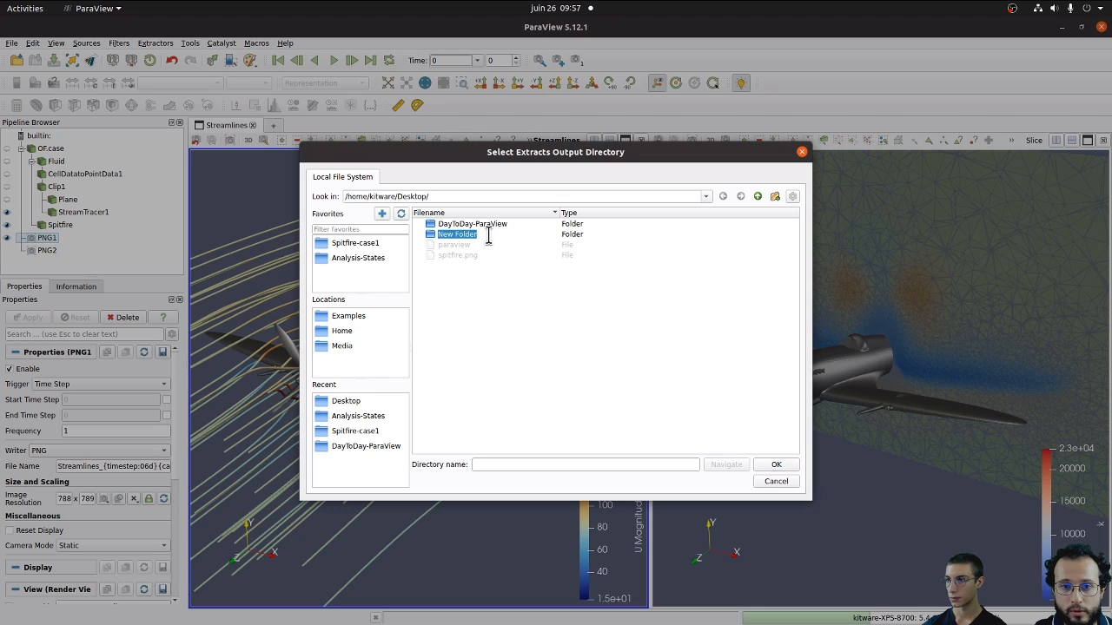
{"action": "key", "text": "ctrl+v"}
{"action": "key", "text": "Return"}
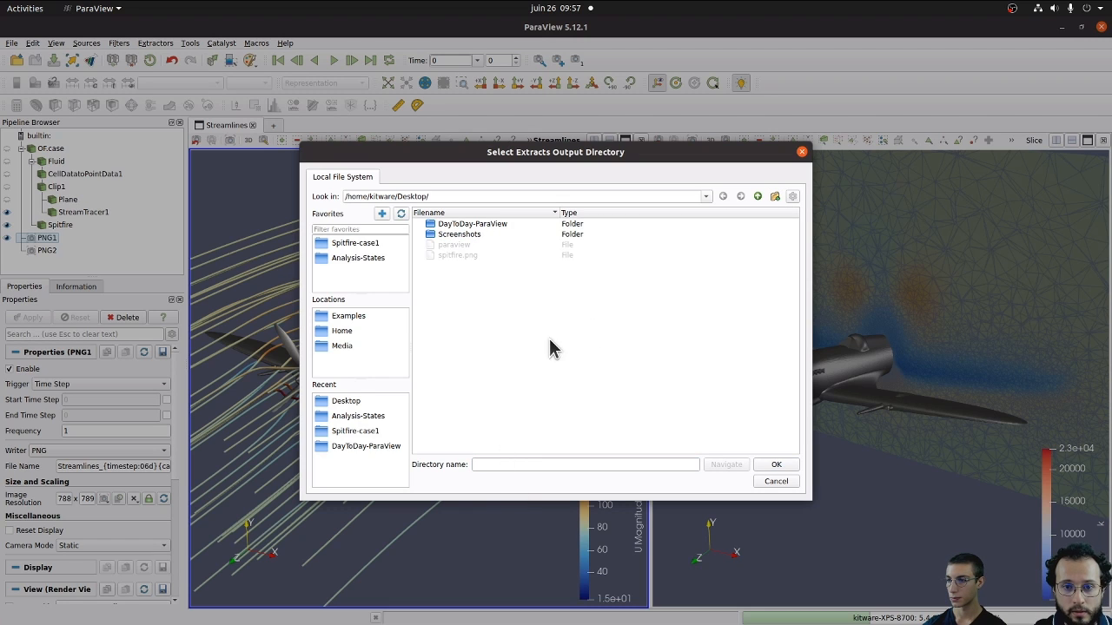
Choose the Screenshots folder as the extracts output directory and save the extracts.
{"action": "left_click", "coordinate": [461, 235]}
{"action": "left_click", "coordinate": [776, 465]}
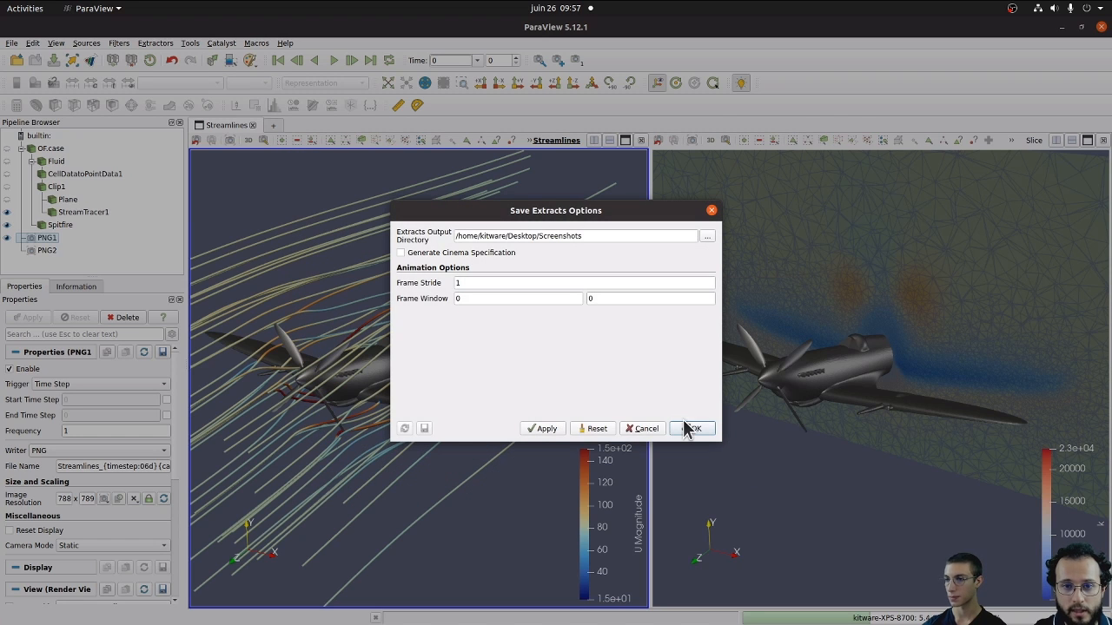
{"action": "left_click", "coordinate": [699, 430]}
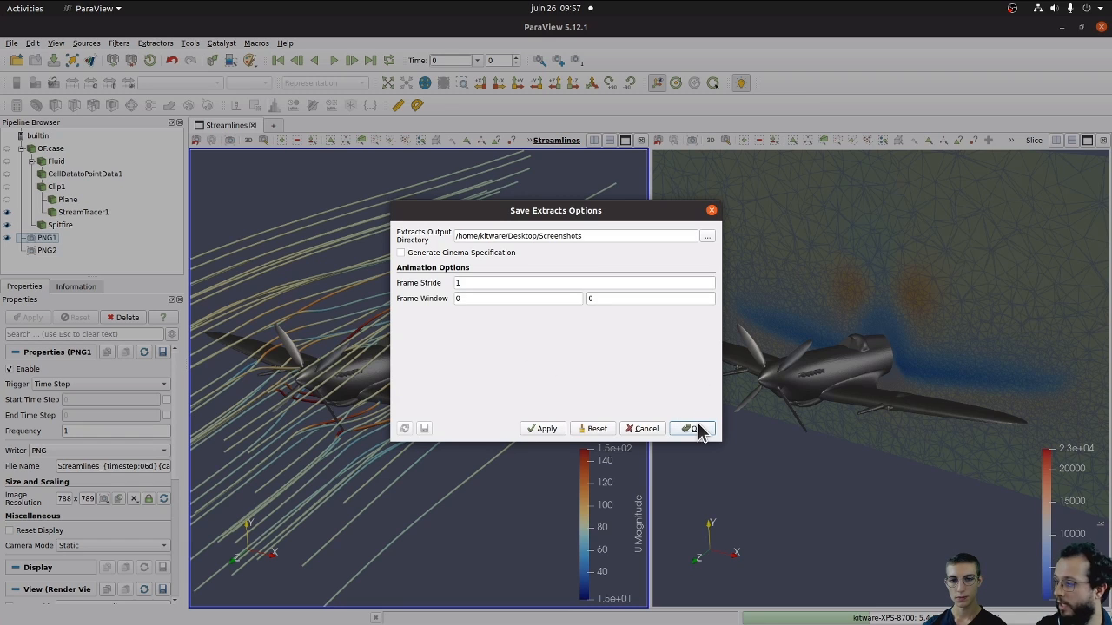
{"action": "left_click", "coordinate": [695, 429]}
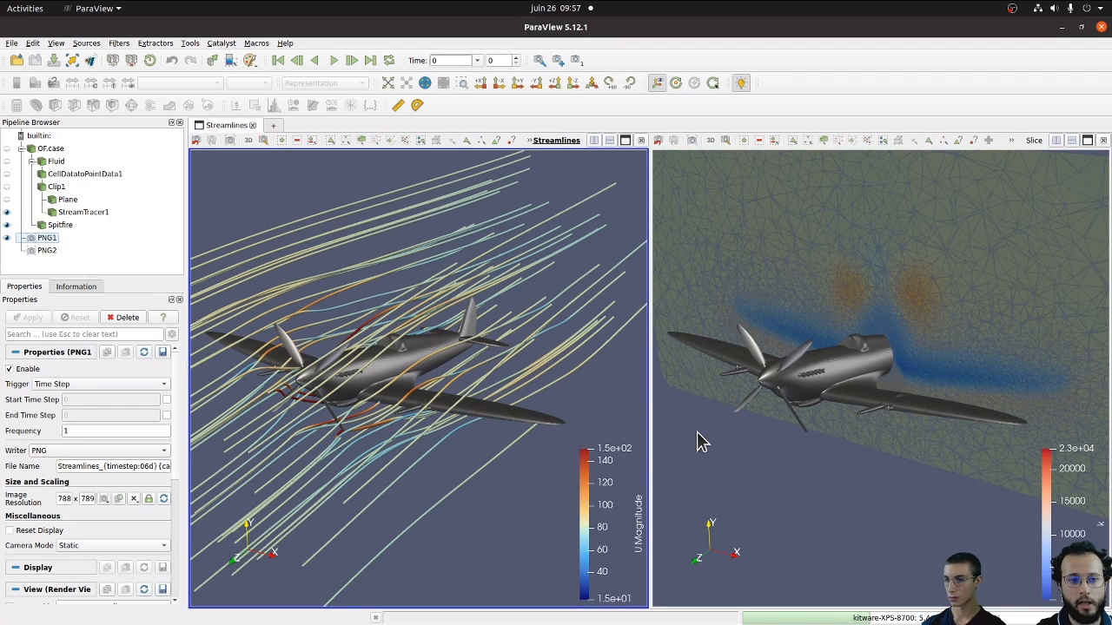
{"action": "left_click", "coordinate": [61, 226]}
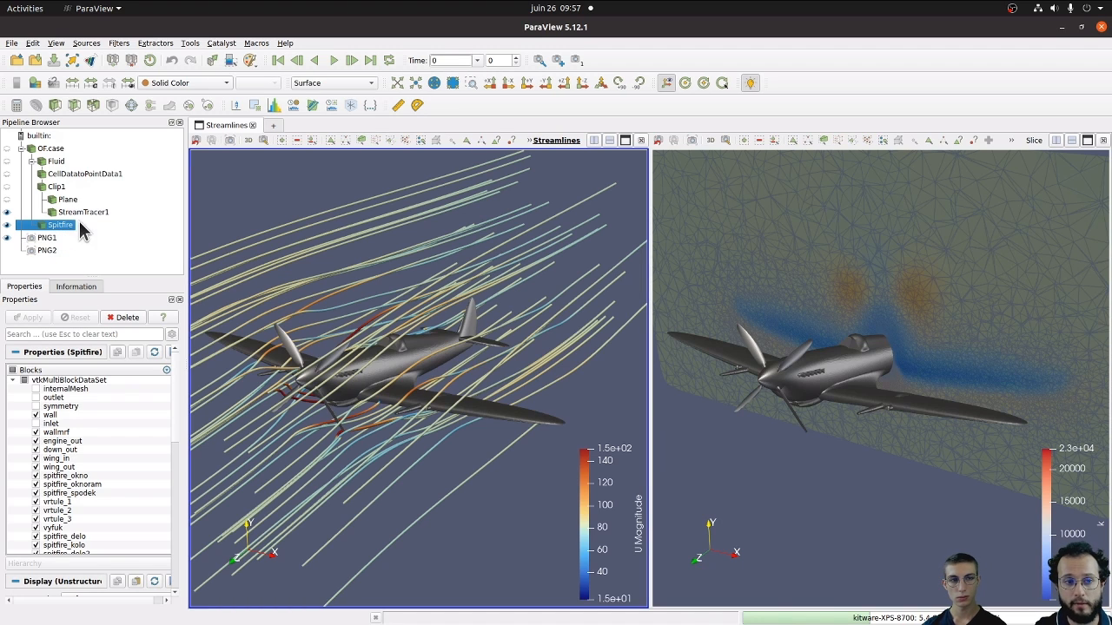
{"action": "left_click", "coordinate": [89, 214]}
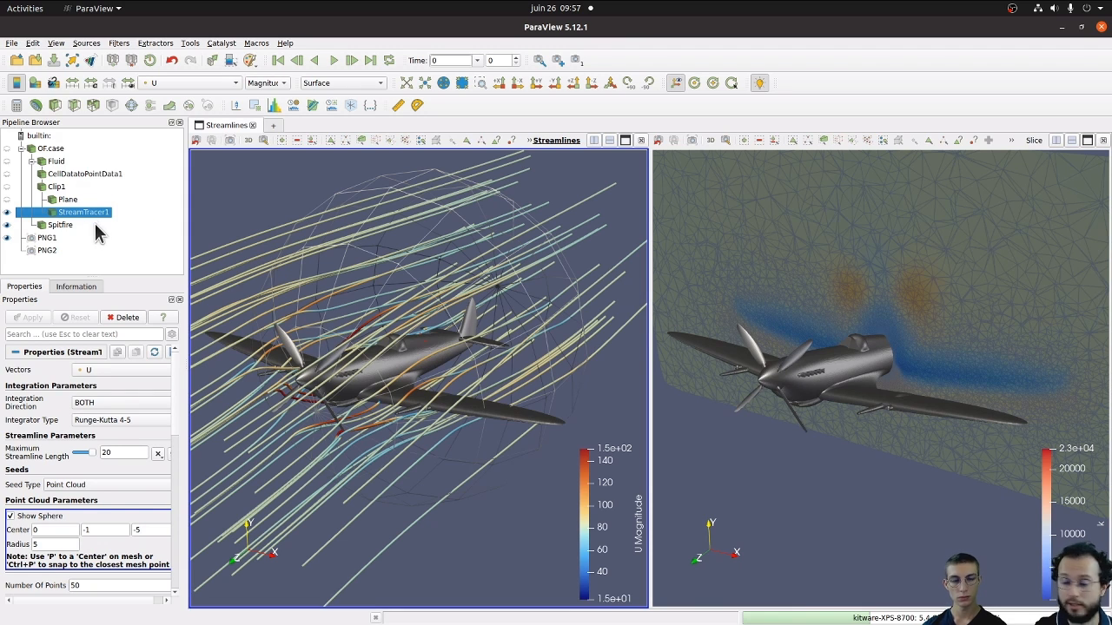
{"action": "left_click", "coordinate": [92, 226]}
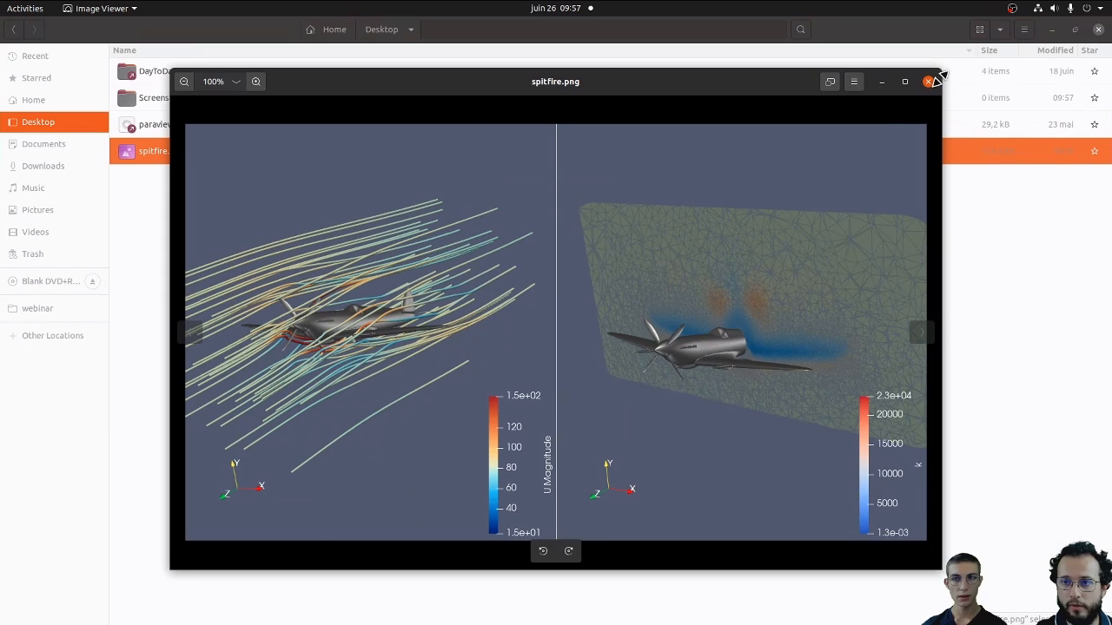
In the file manager, close the spitfire.png preview and open Slice_000000.png from the Desktop's Screenshots folder.
{"action": "left_click", "coordinate": [932, 80]}
{"action": "double_click", "coordinate": [186, 101]}
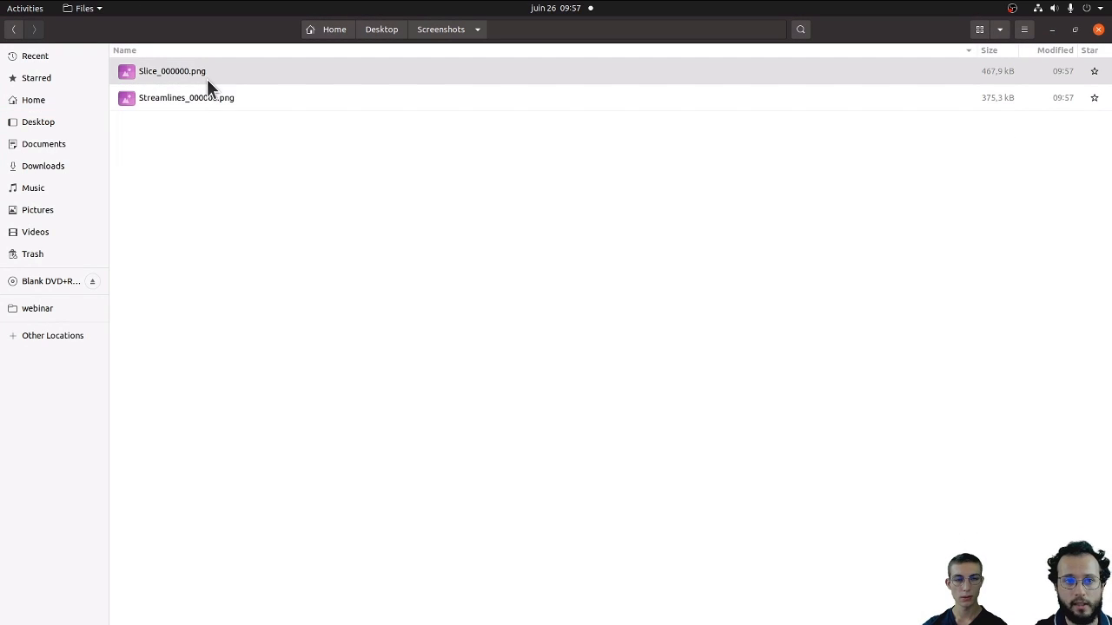
{"action": "double_click", "coordinate": [207, 79]}
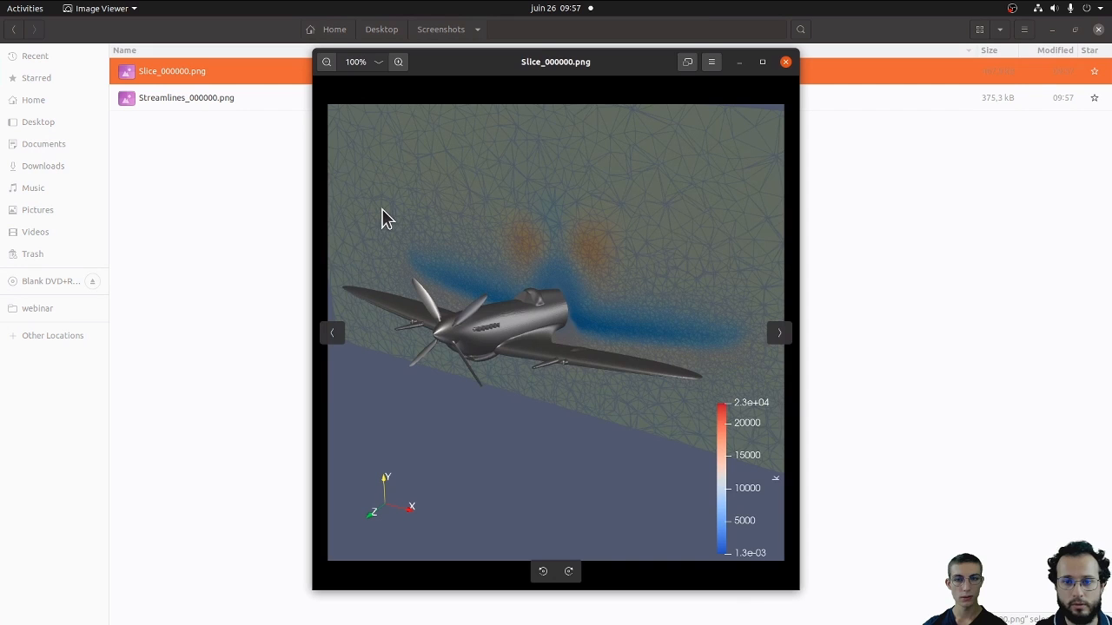
Compare the exported Slice_000000.png and Streamlines_000000.png images by switching between them, and close the image viewer.
{"action": "key", "text": "Right"}
{"action": "key", "text": "Left"}
{"action": "key", "text": "Right"}
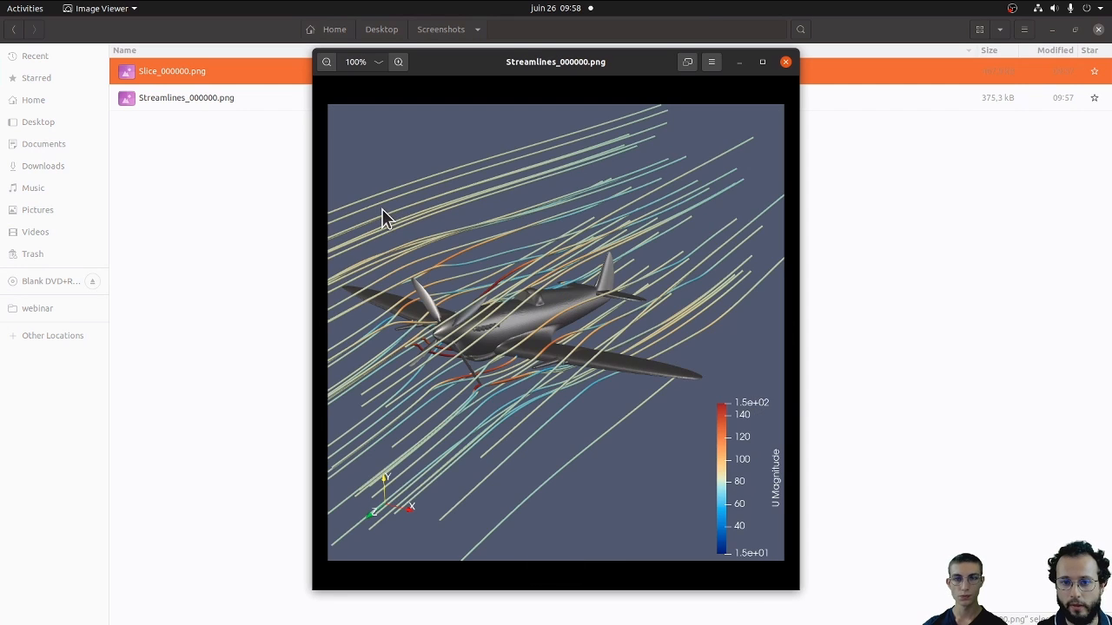
{"action": "key", "text": "Left"}
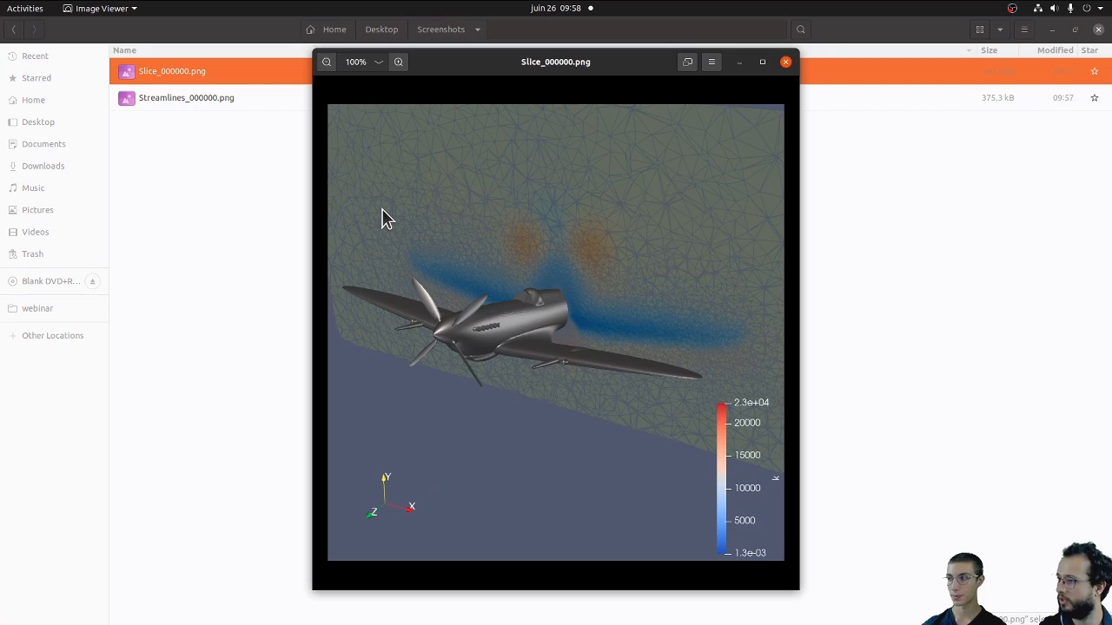
{"action": "key", "text": "Right"}
{"action": "key", "text": "Left"}
{"action": "key", "text": "Right"}
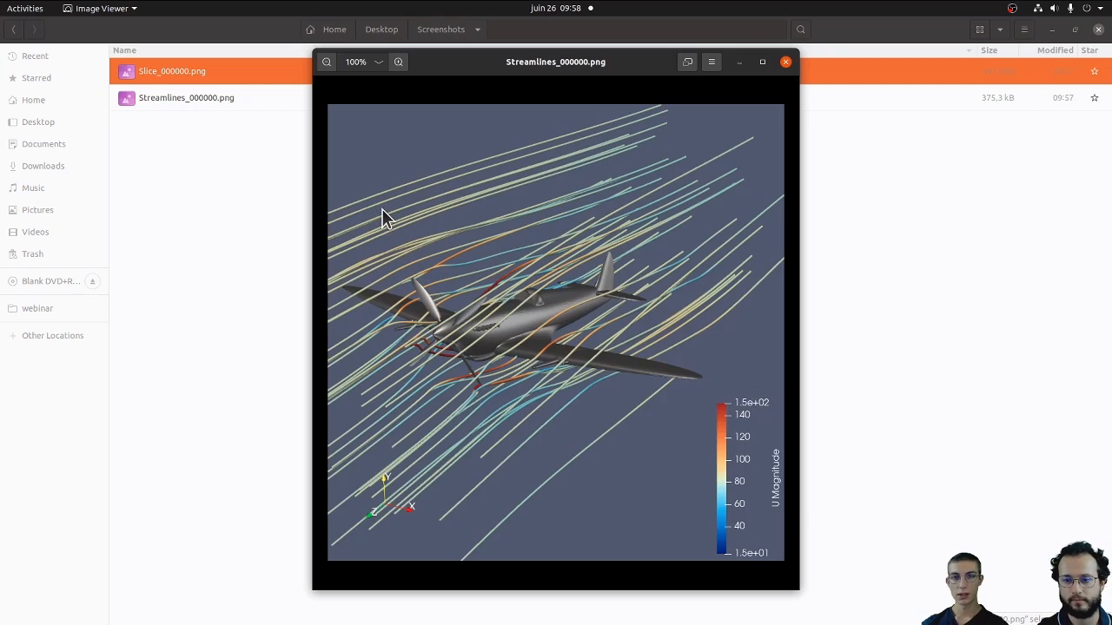
{"action": "key", "text": "Escape"}
Switch back to ParaView and inspect the camera part of the file name pattern and the frequency of extractor PNG1.
{"action": "key", "text": "alt+Tab"}
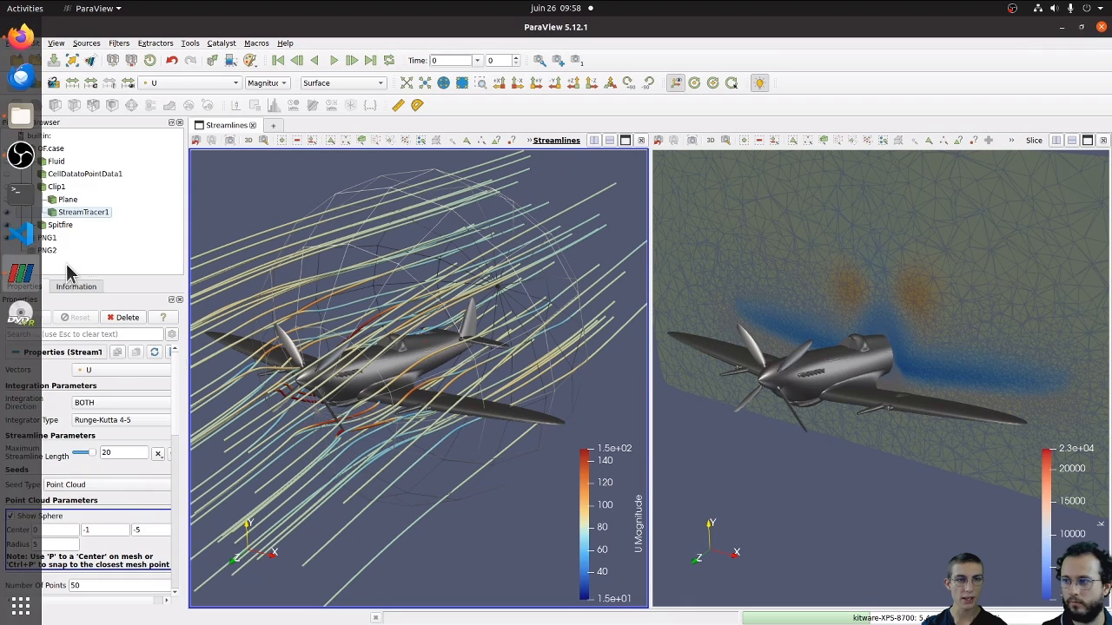
{"action": "left_click", "coordinate": [50, 239]}
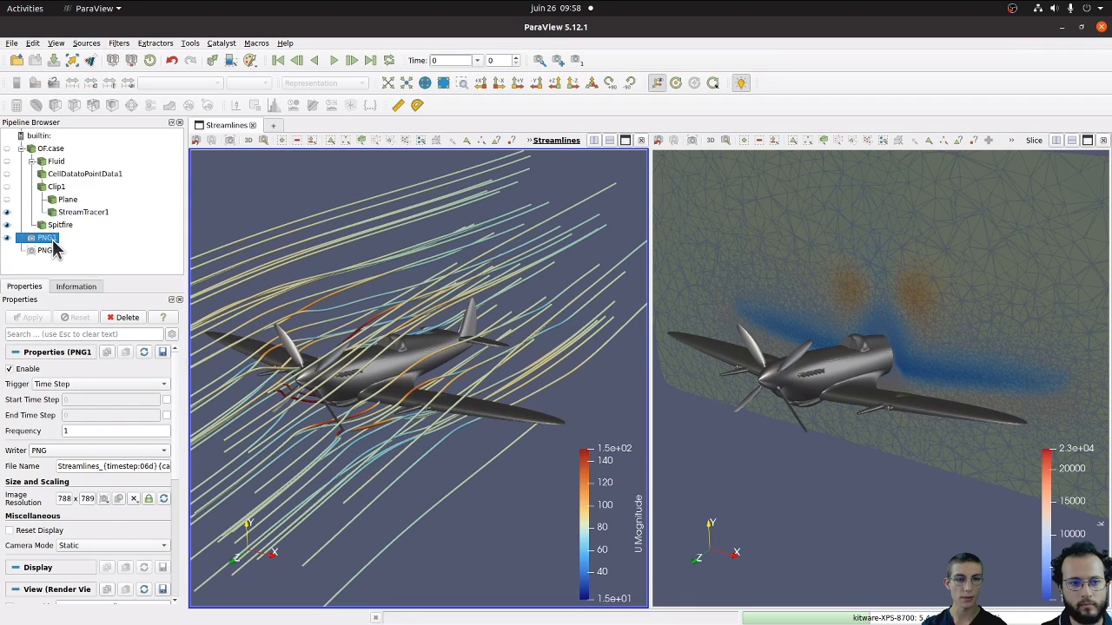
{"action": "double_click", "coordinate": [128, 466]}
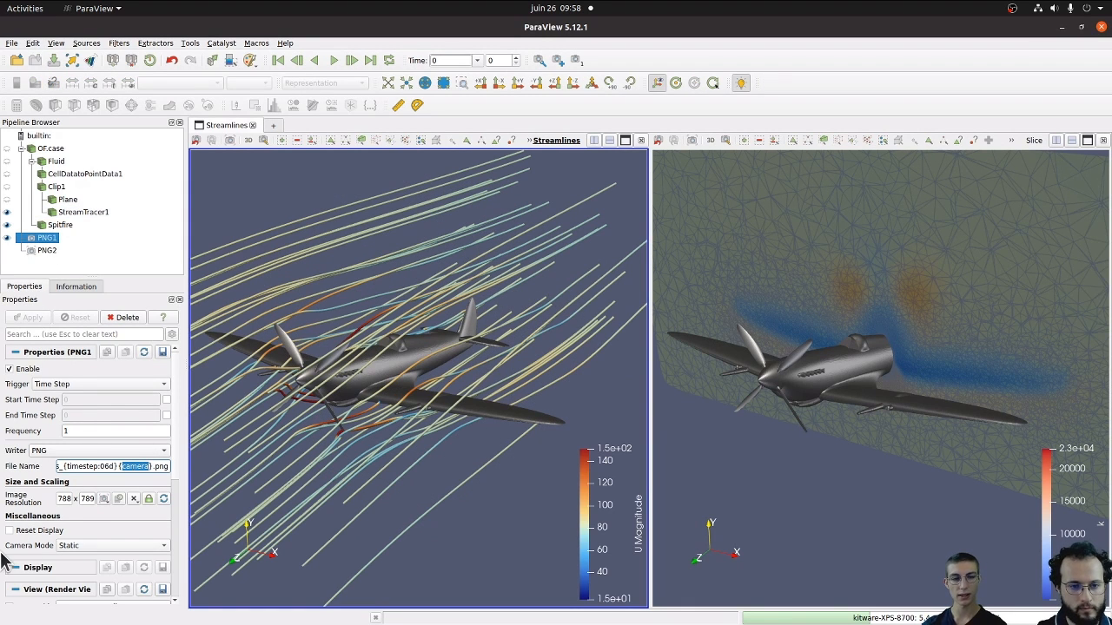
{"action": "left_click", "coordinate": [102, 470]}
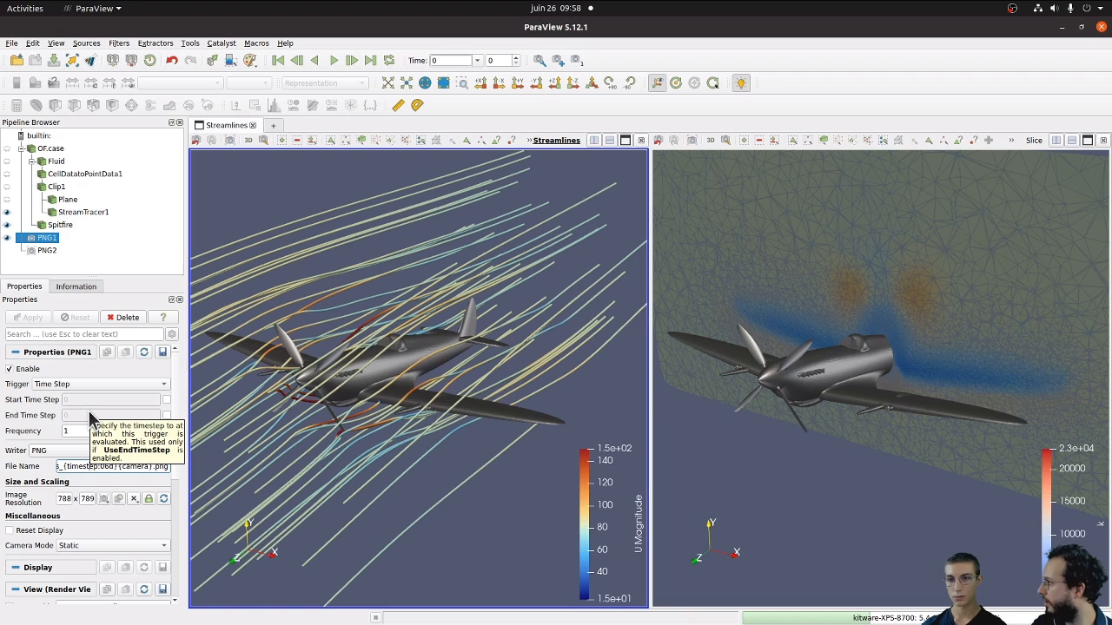
{"action": "double_click", "coordinate": [76, 430]}
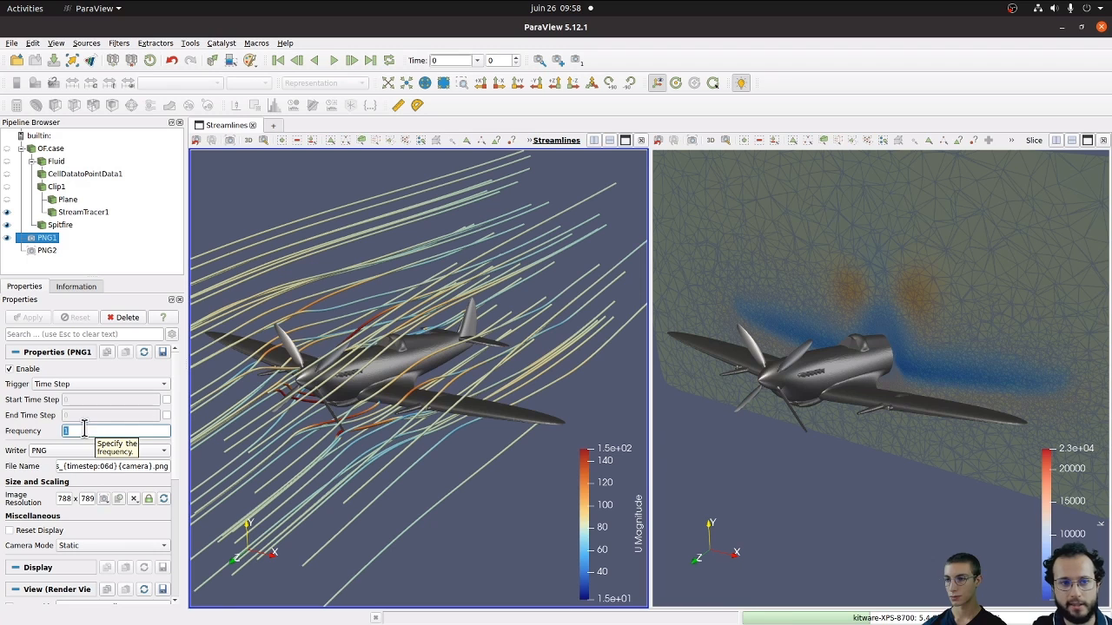
{"action": "left_click", "coordinate": [511, 486]}
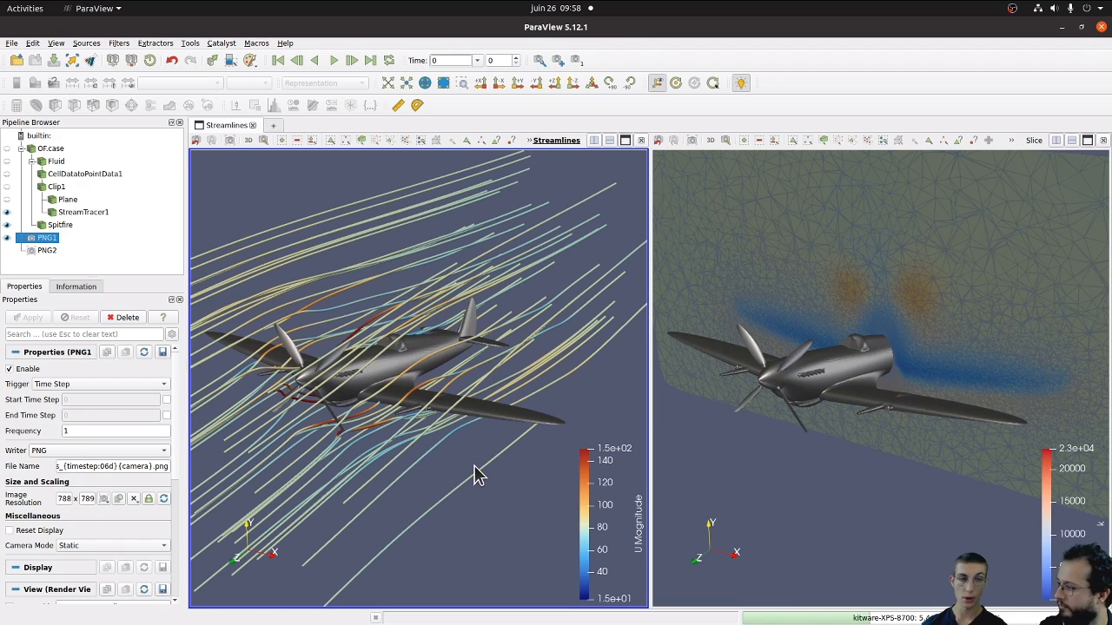
{"action": "left_click_drag", "start_coordinate": [539, 526], "coordinate": [473, 511]}
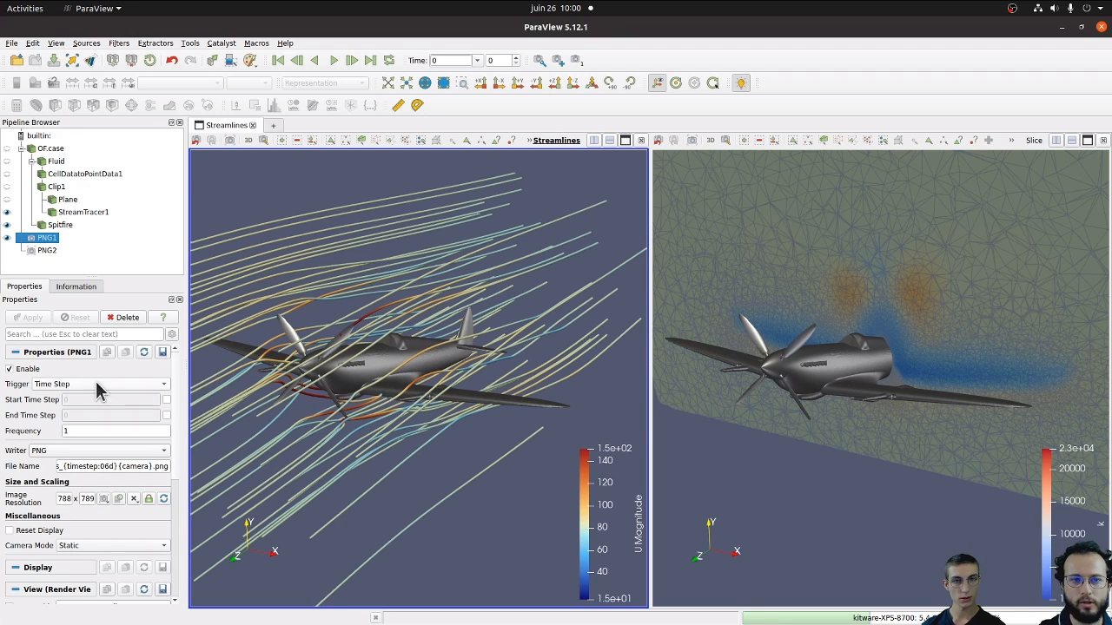
{"action": "left_click", "coordinate": [192, 45]}
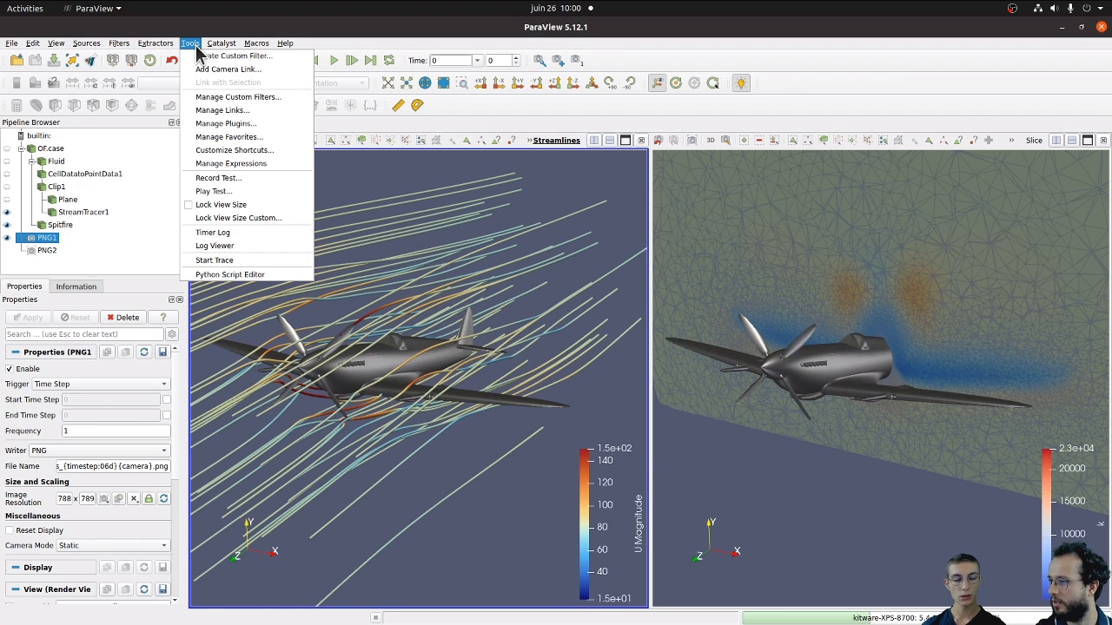
{"action": "left_click", "coordinate": [195, 45]}
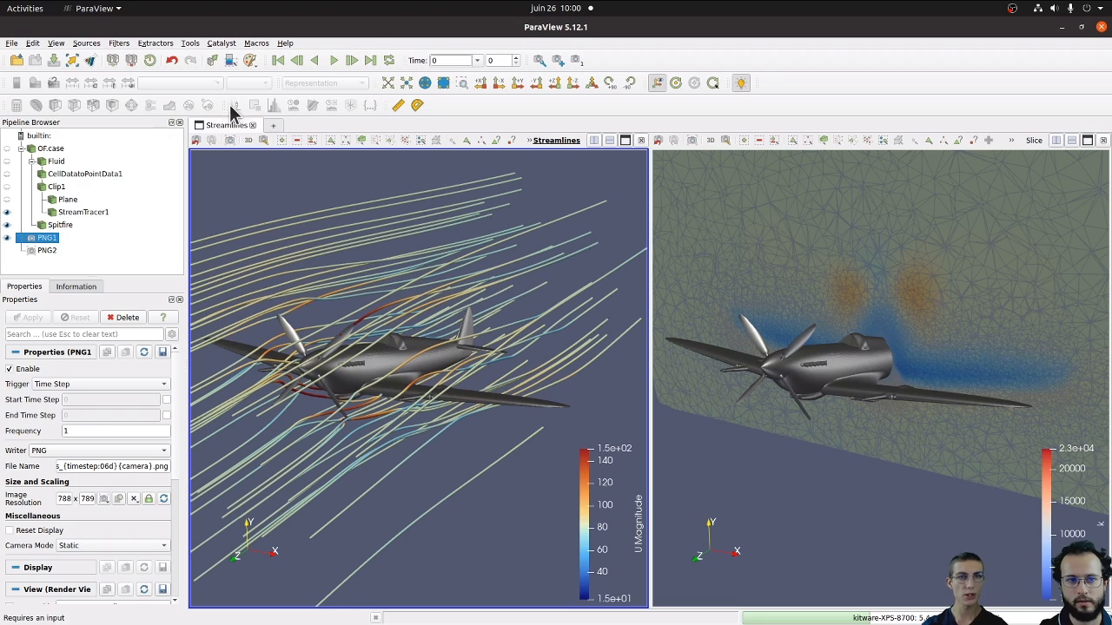
{"action": "left_click", "coordinate": [190, 42]}
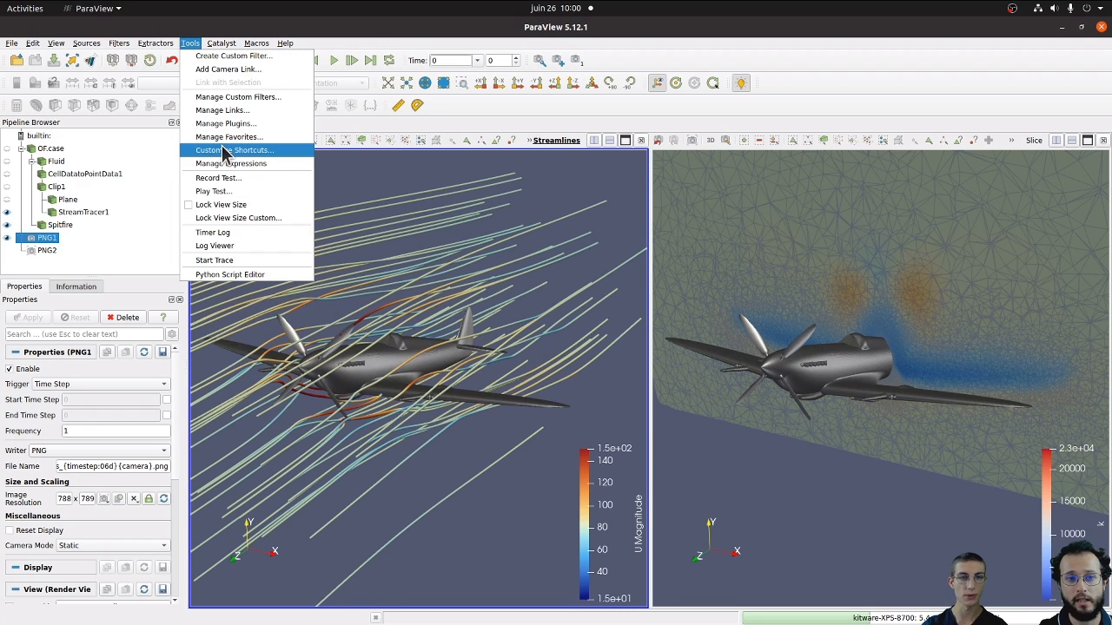
{"action": "left_click", "coordinate": [190, 43]}
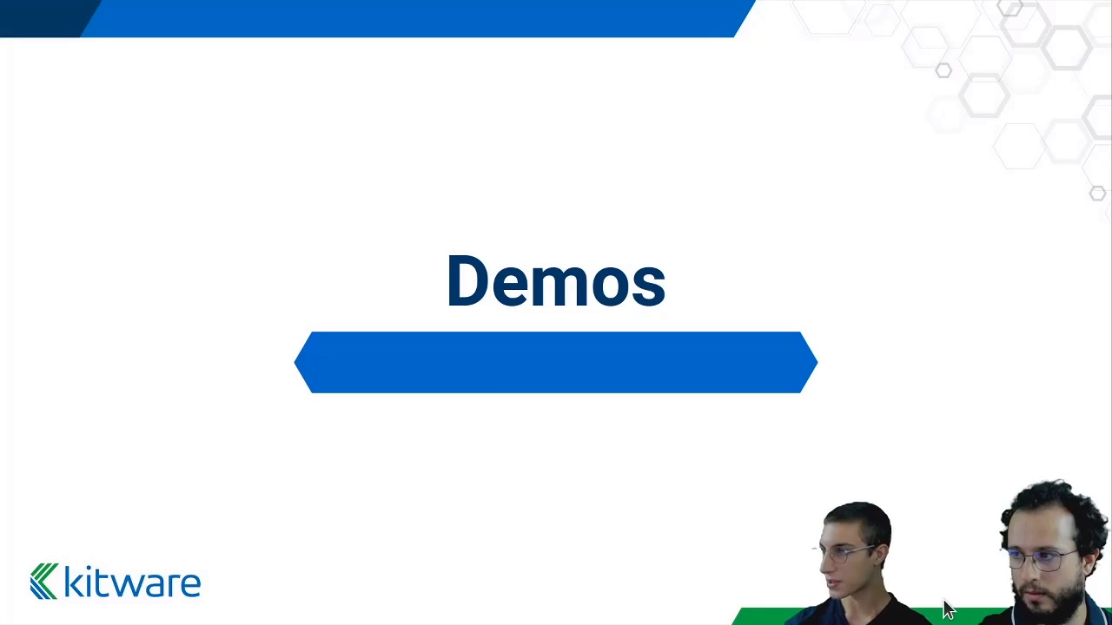
{"action": "key", "text": "Left"}
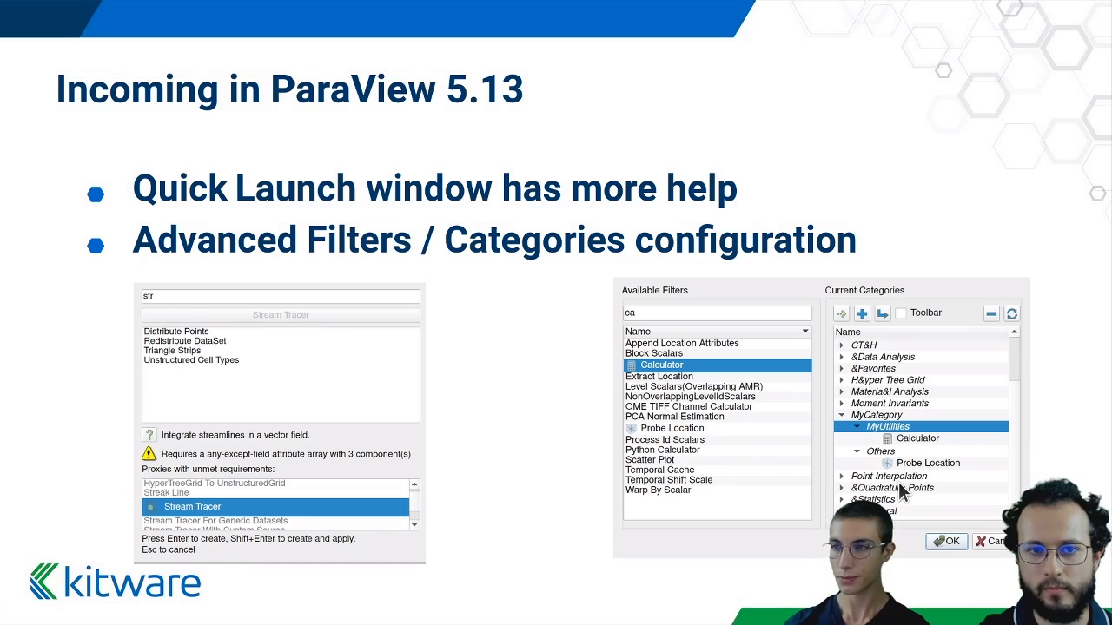
{"action": "key", "text": "Right"}
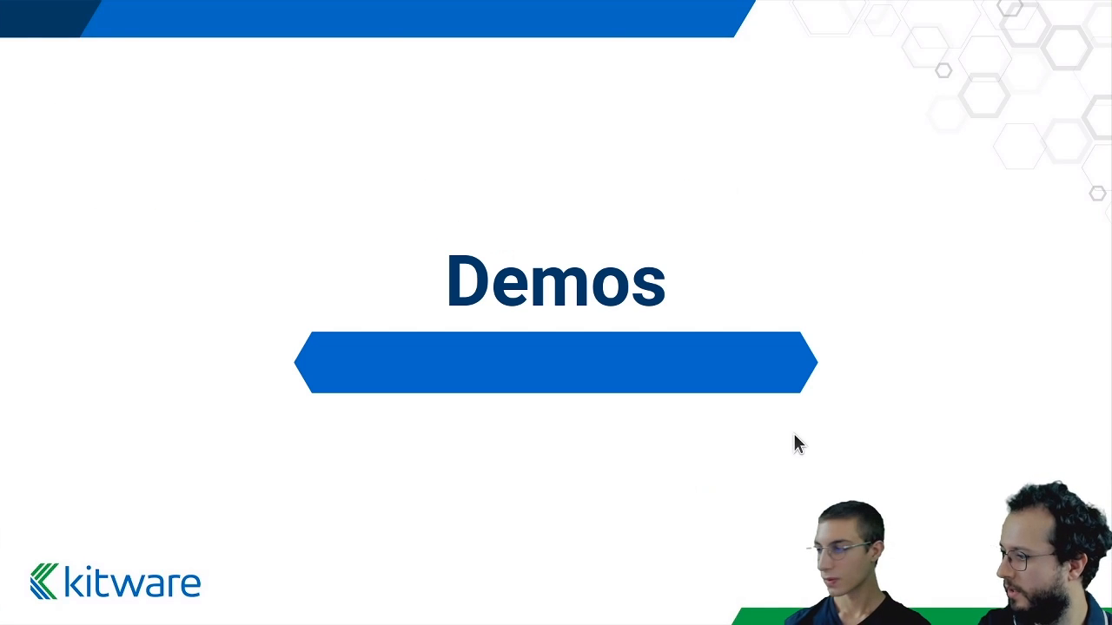